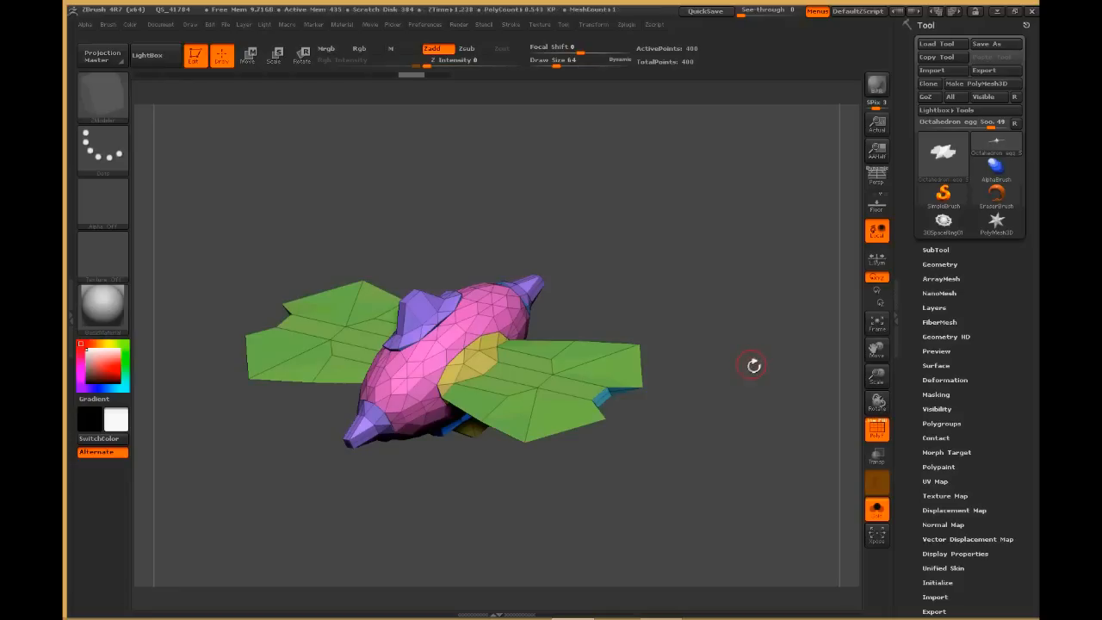
Step: Set the ZModeler polygon action to Do Nothing on the winged body mesh
drag(757, 359, 757, 435)
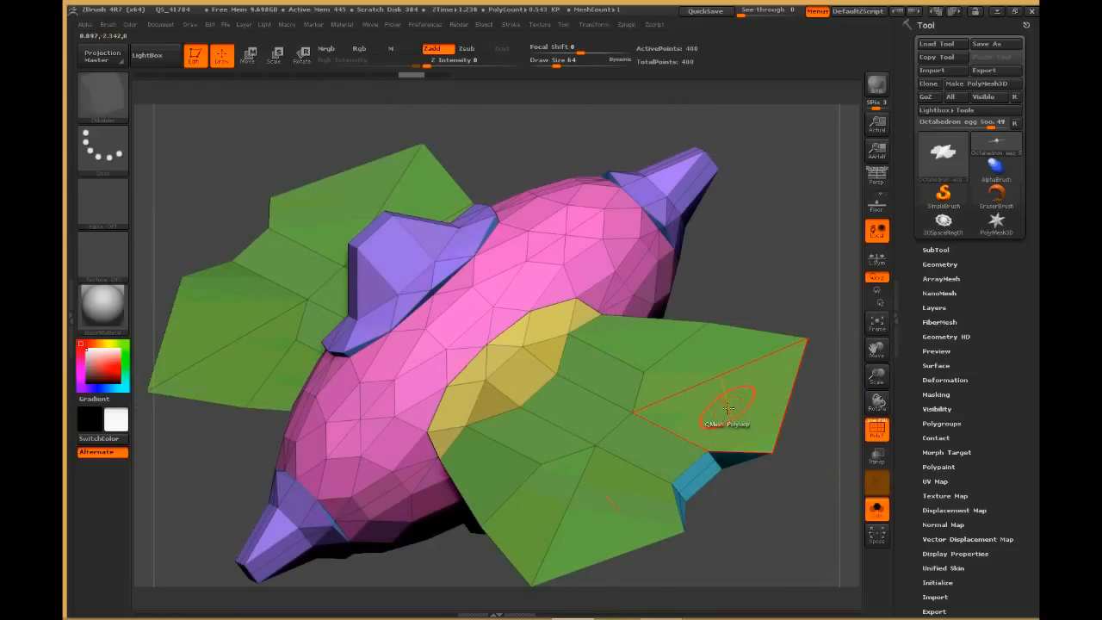
key(space)
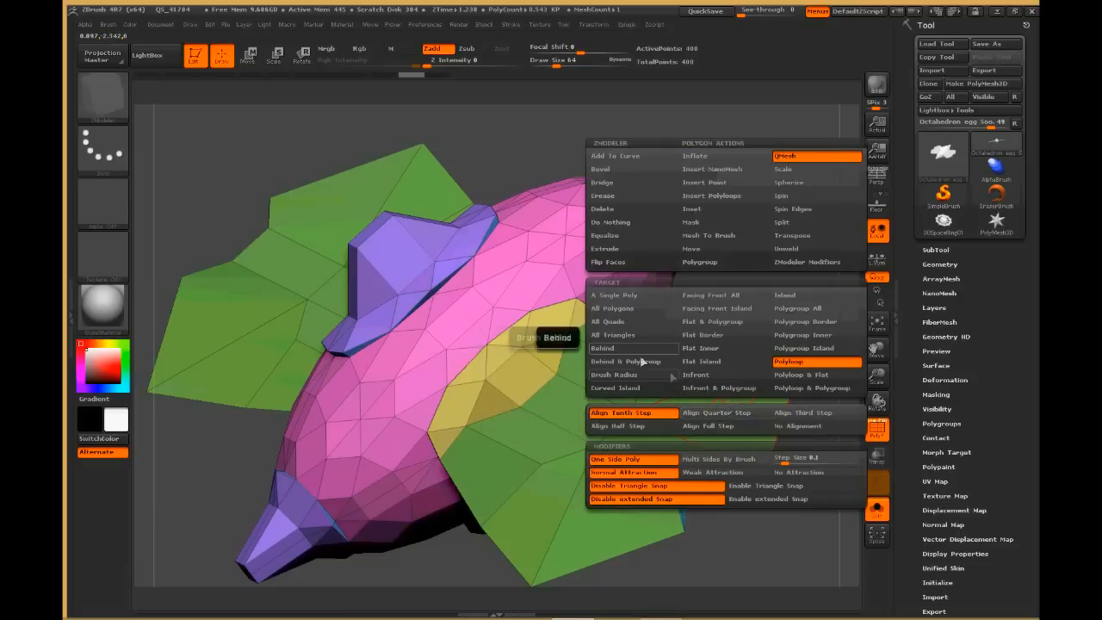
click(611, 222)
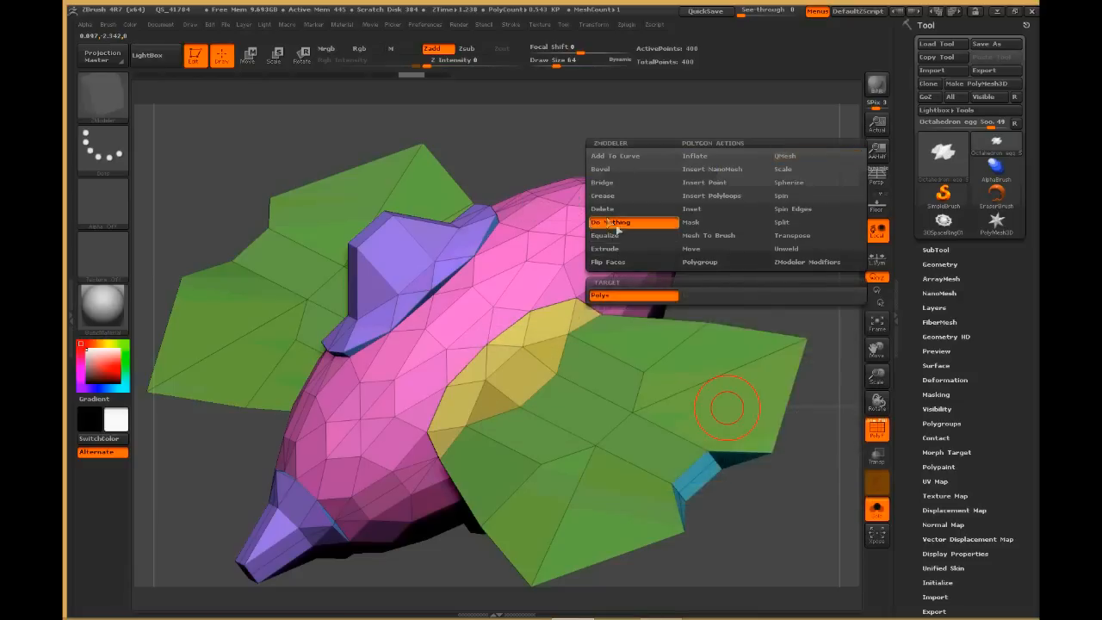
Step: Collapse the notch at the green wing tip by stitching its corner points with the Two Points target and To End Point modifier
key(space)
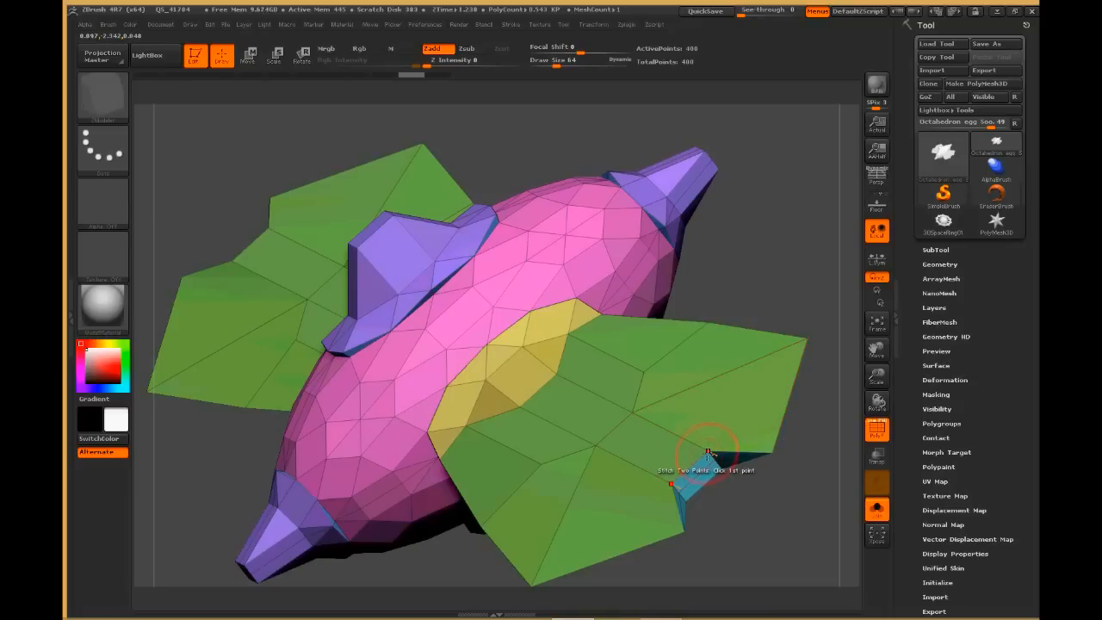
key(space)
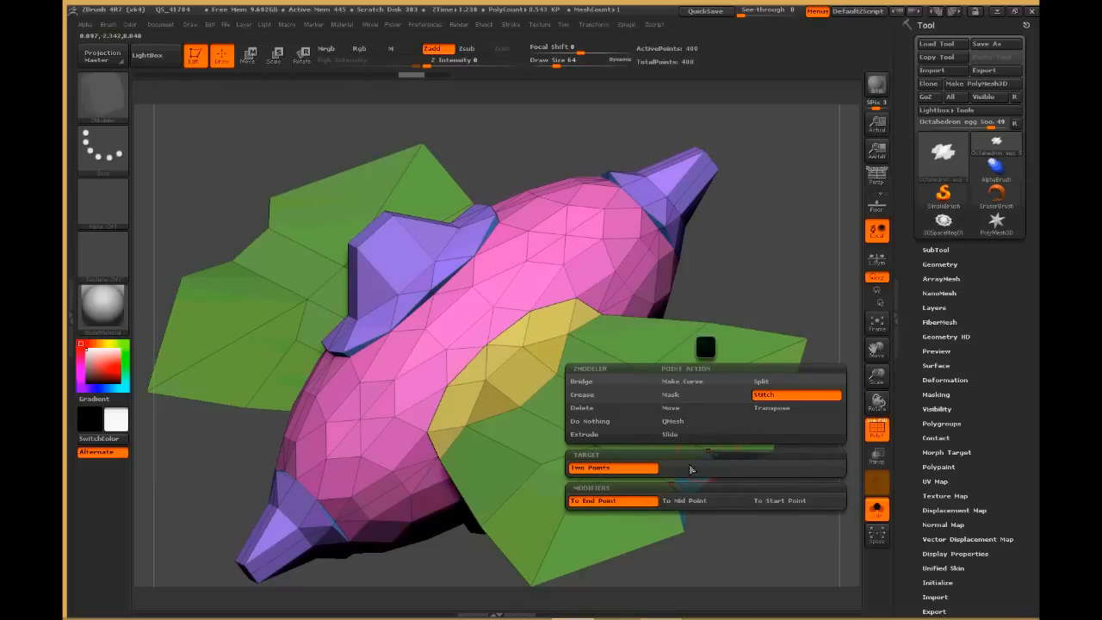
click(591, 421)
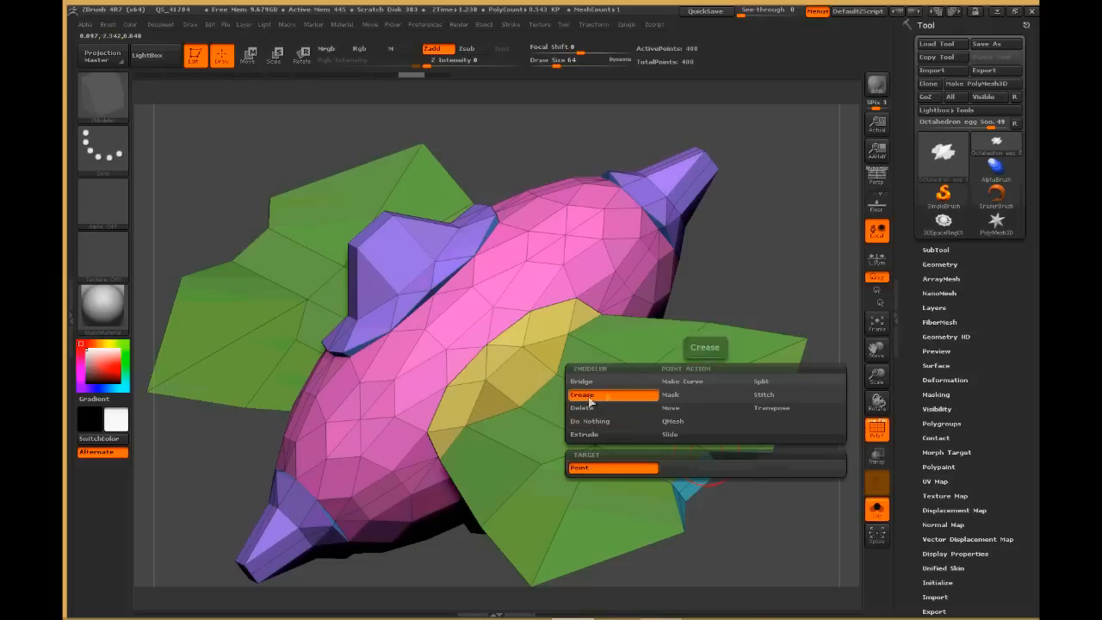
click(773, 395)
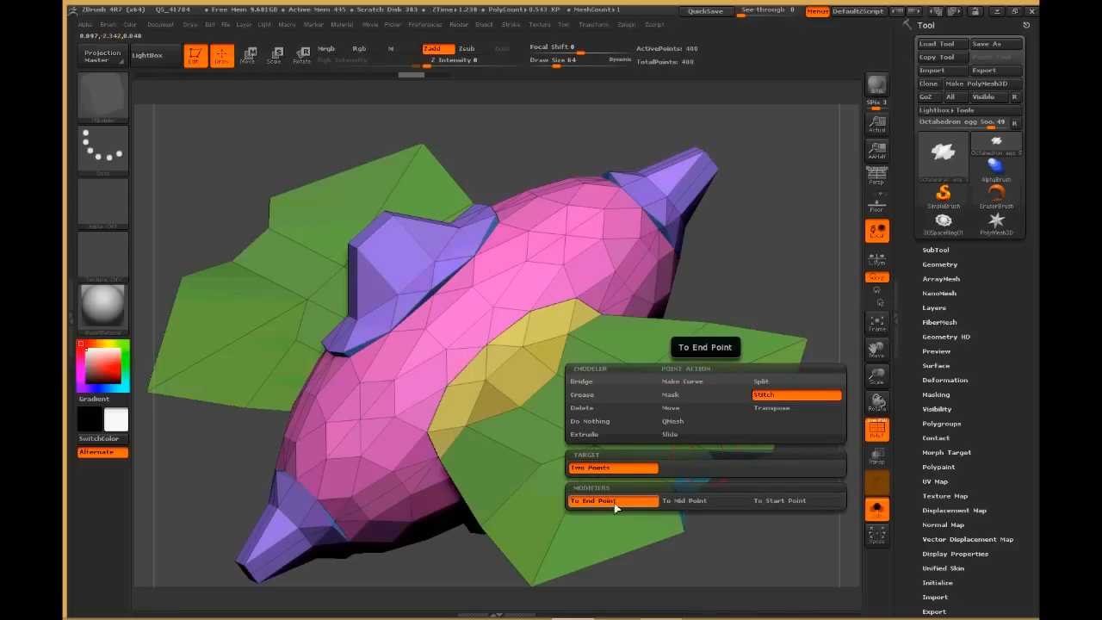
drag(778, 500, 793, 467)
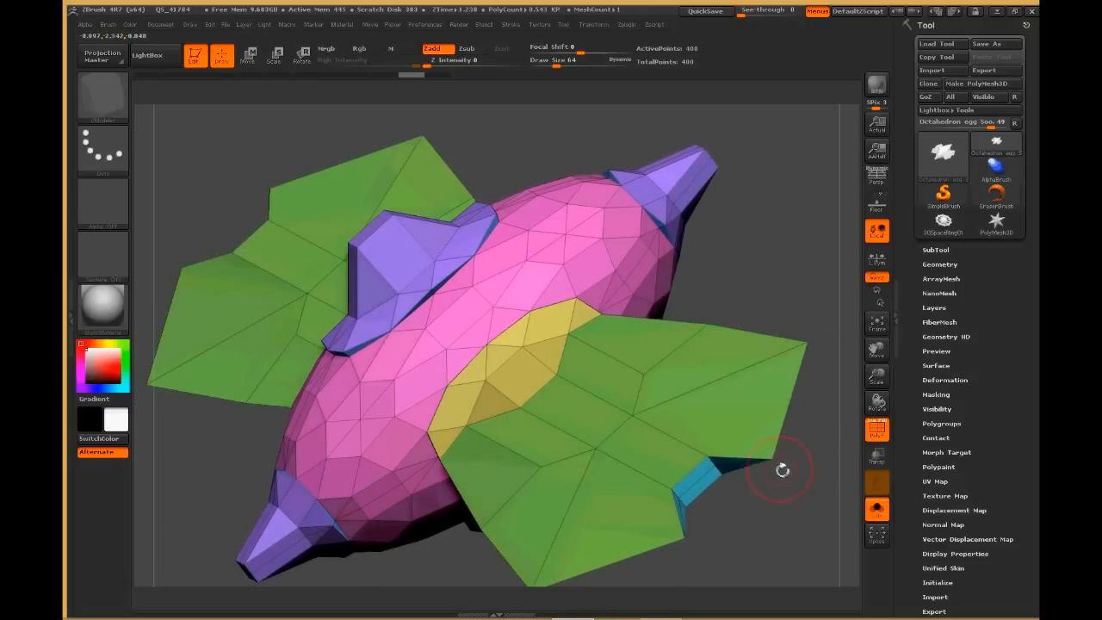
click(769, 461)
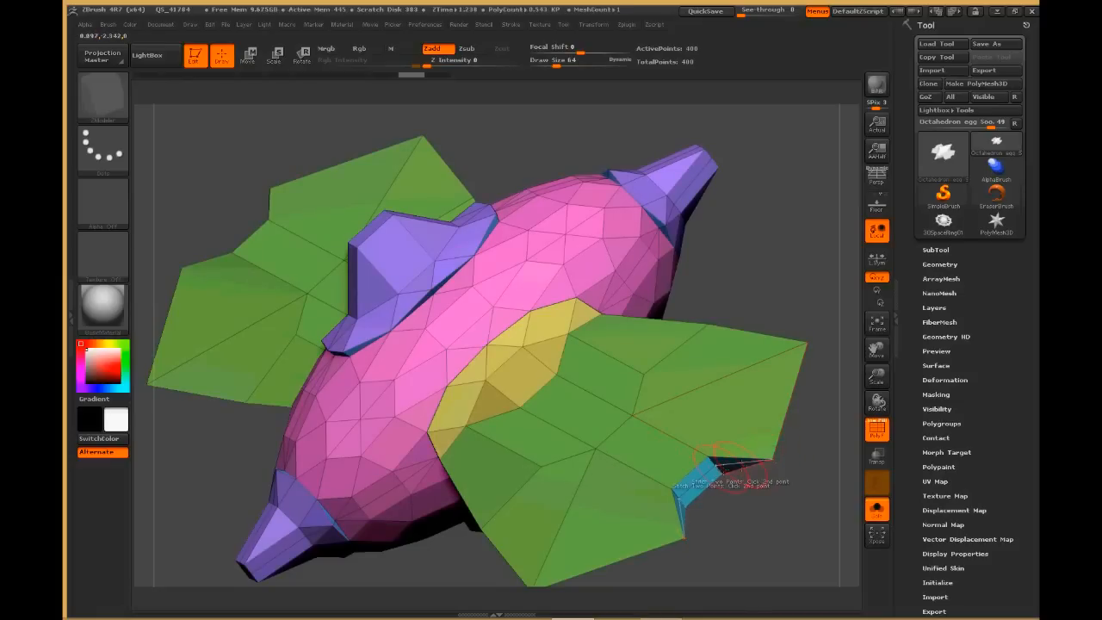
click(719, 465)
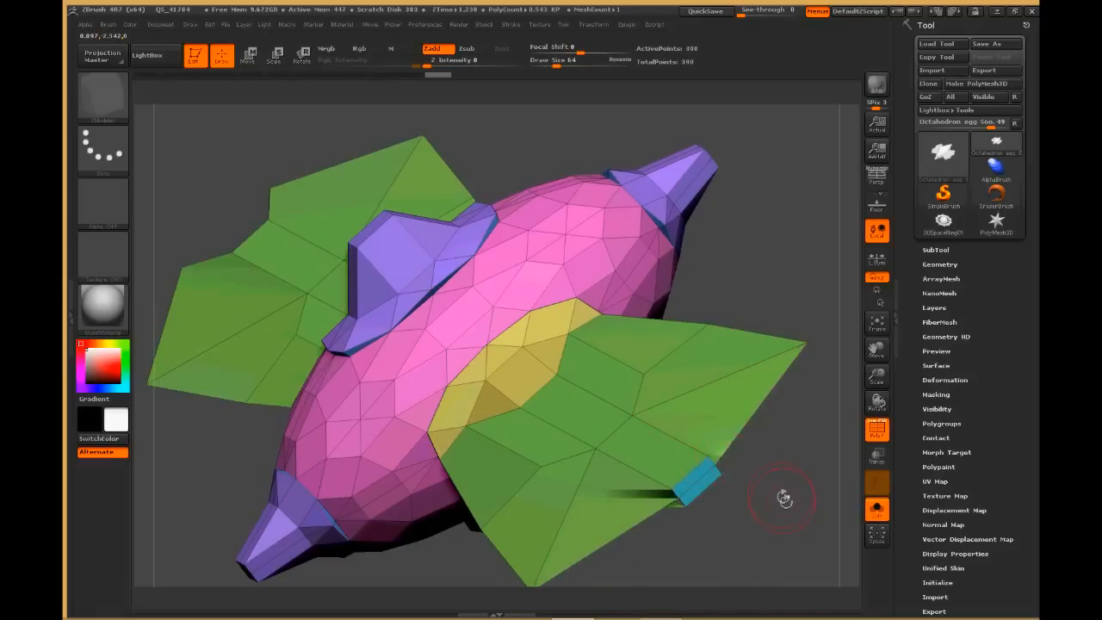
click(715, 465)
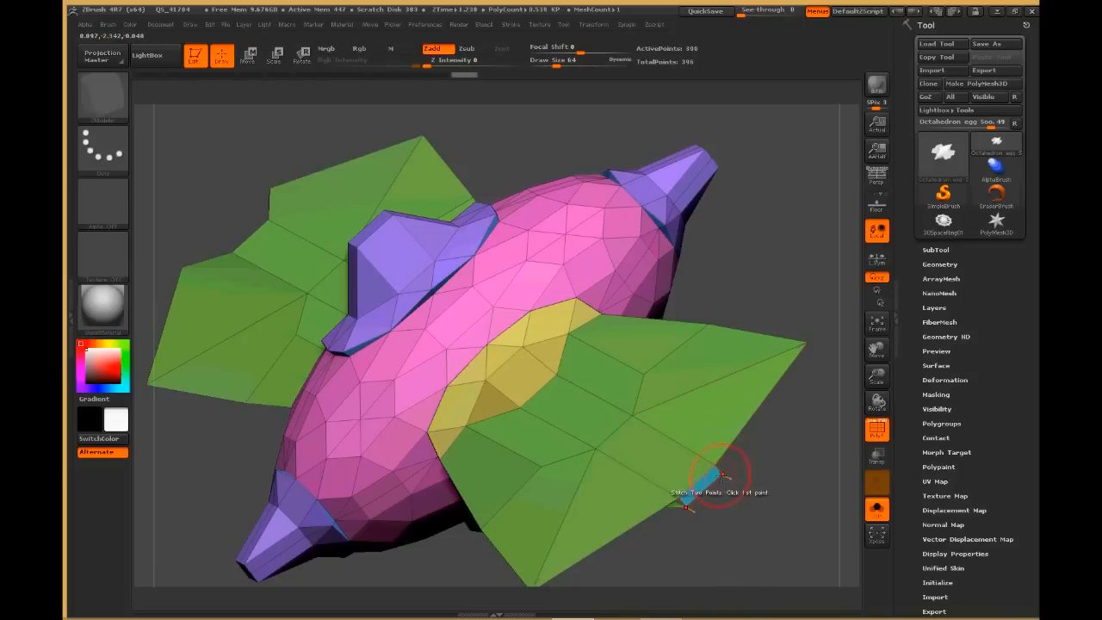
Step: Set Stitch to merge To Mid Point and join the two neighbouring points at the green wing tip
drag(754, 480, 716, 480)
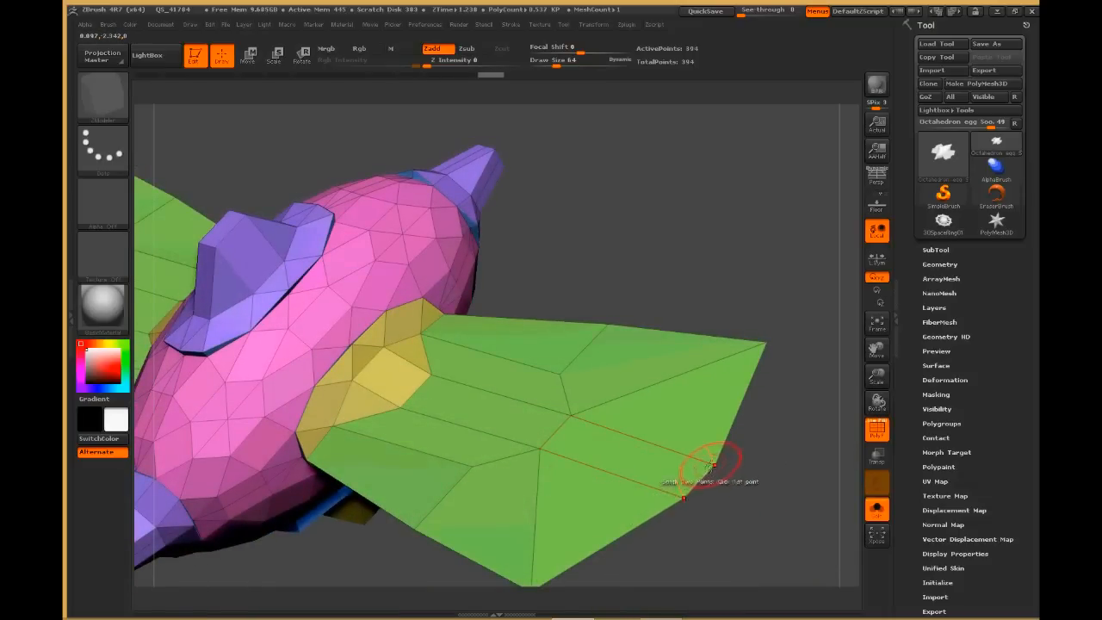
key(space)
click(705, 503)
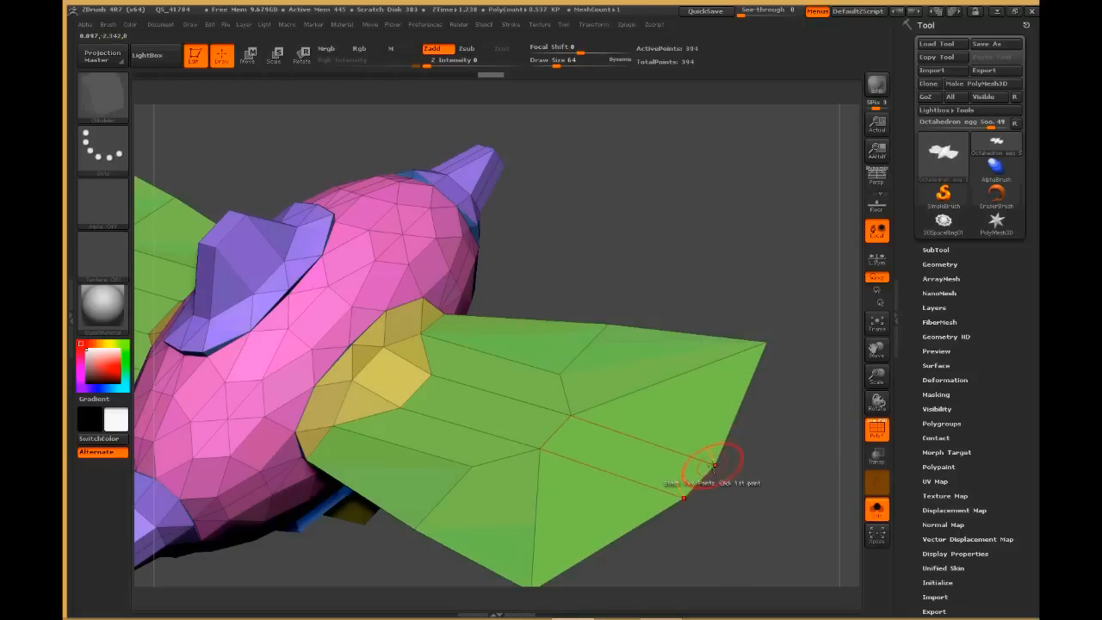
click(714, 463)
click(685, 497)
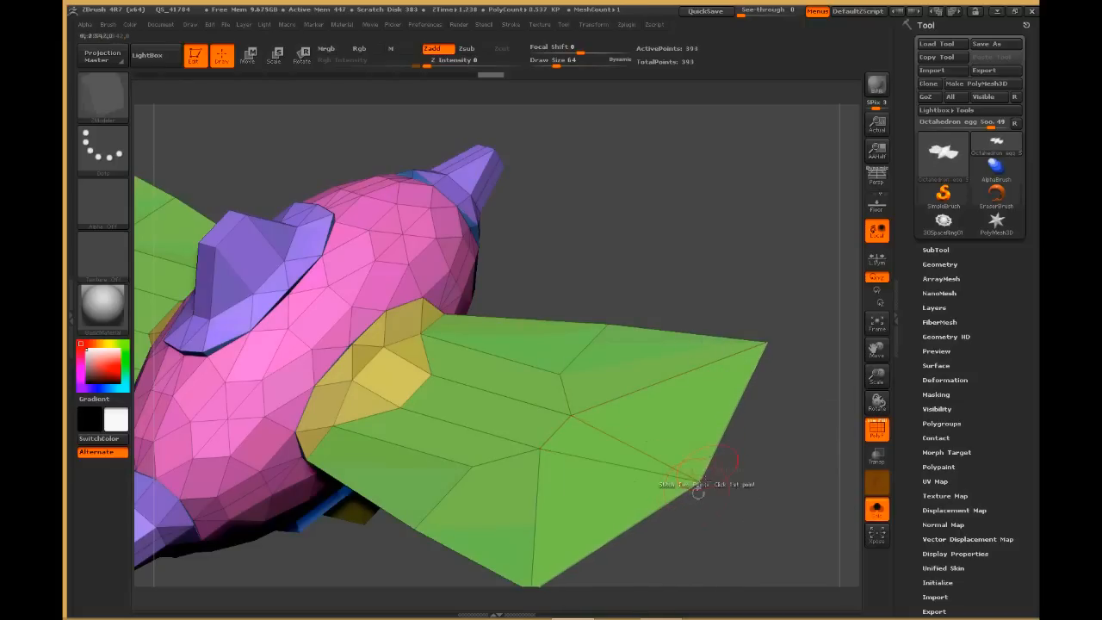
Step: Stitch the closely spaced point pairs along the lower part of the blue seam between the pink body and yellow wing root
drag(800, 398, 906, 599)
alt+drag(661, 270, 366, 313)
alt+right_drag(387, 324, 835, 508)
mouse_move(572, 250)
alt+right_down()
mouse_move(610, 271)
mouse_move(739, 398)
alt+right_up()
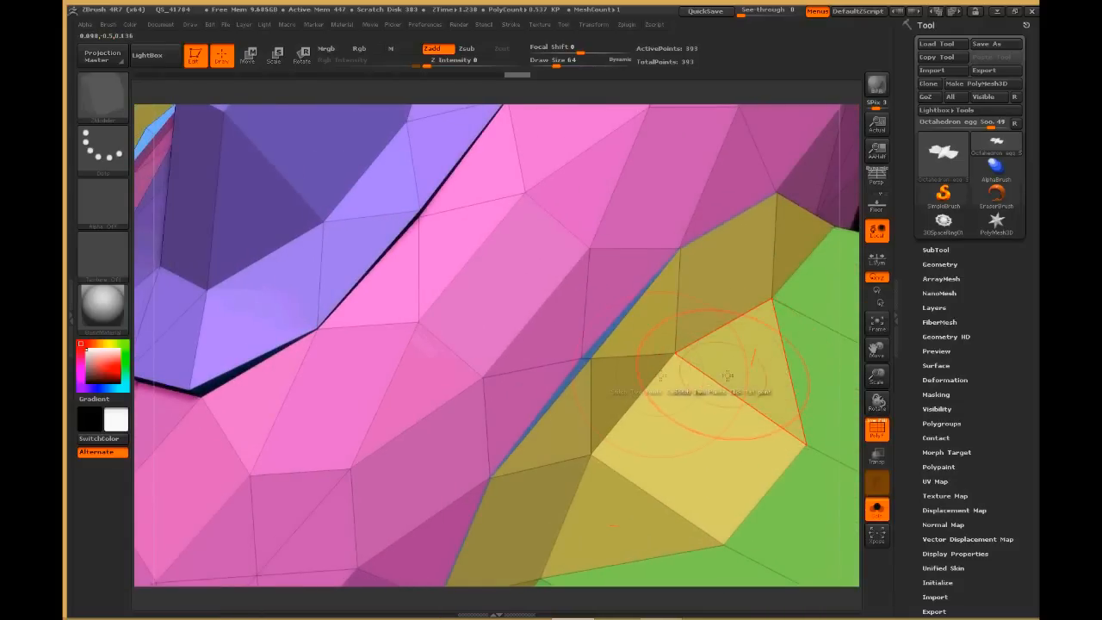
alt+right_drag(544, 466, 604, 418)
alt+right_drag(531, 490, 687, 616)
alt+right_drag(577, 517, 745, 233)
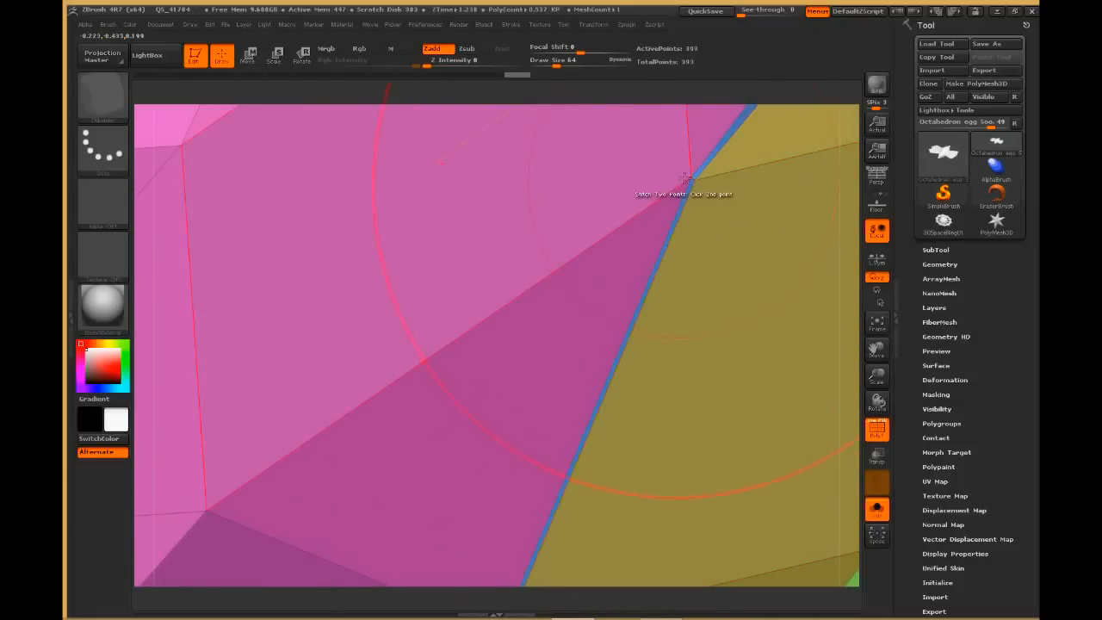
alt+right_drag(508, 487, 607, 225)
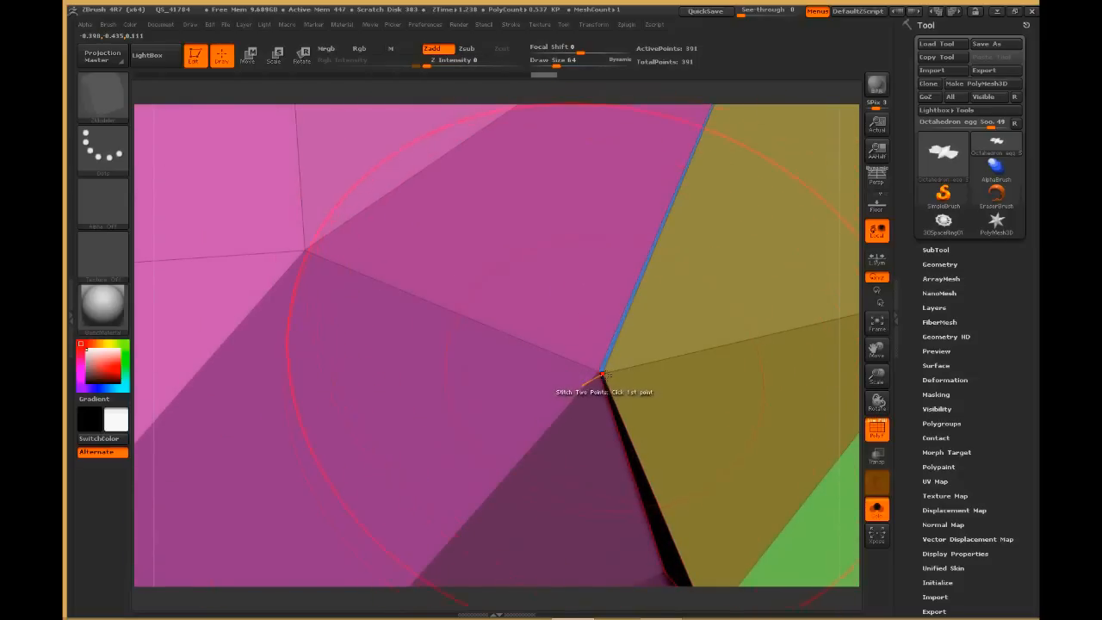
click(597, 376)
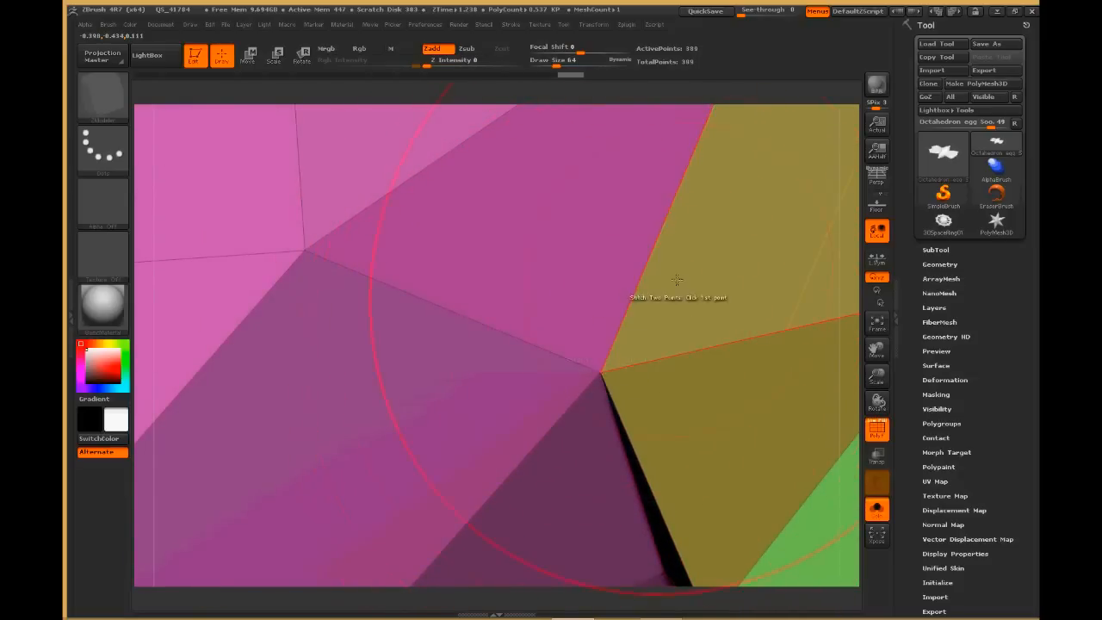
Step: Stitch the yellow and pink points at the widest part of the blue gap, merging them at their midpoint
alt+right_drag(677, 280, 518, 487)
alt+right_drag(684, 237, 554, 474)
mouse_move(720, 231)
alt+right_down()
mouse_move(607, 340)
mouse_move(476, 536)
alt+right_up()
click(641, 200)
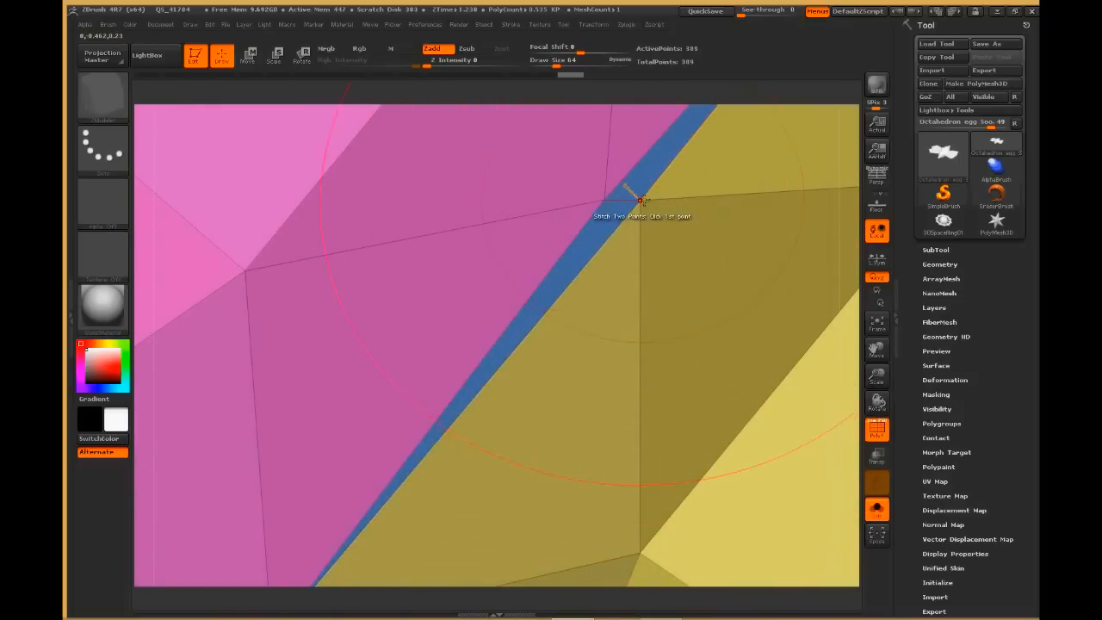
click(605, 200)
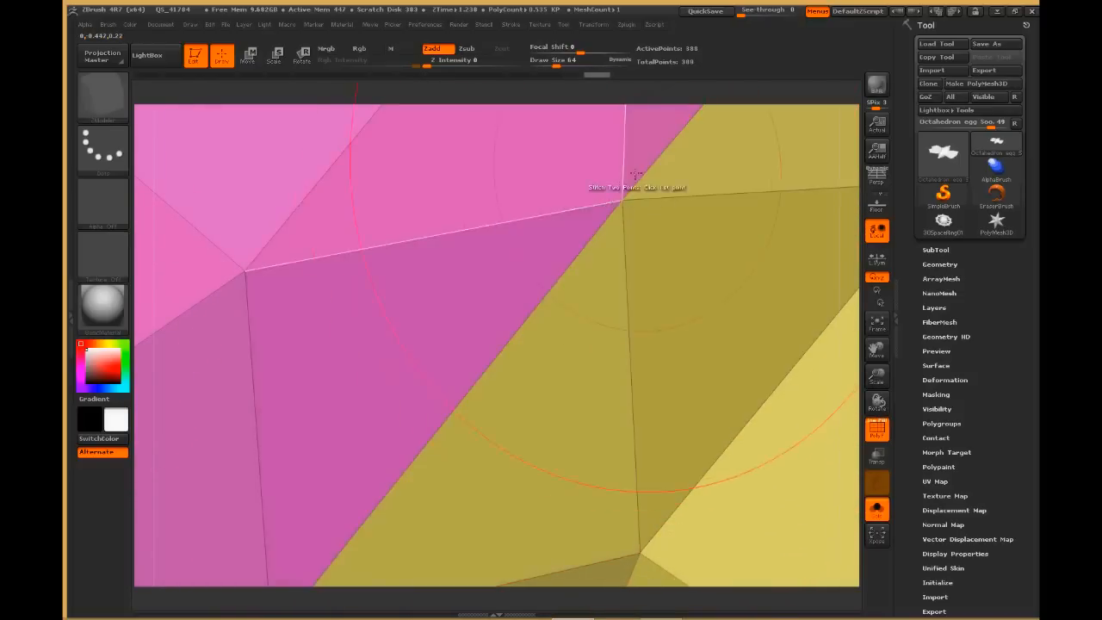
Step: Try to stitch distant points on the yellow wing root, along its green border and from its interior to the pink seam
alt+right_drag(721, 165, 506, 502)
alt+right_drag(721, 320, 504, 266)
alt+right_drag(593, 512, 587, 120)
ctrl+right_drag(634, 426, 591, 339)
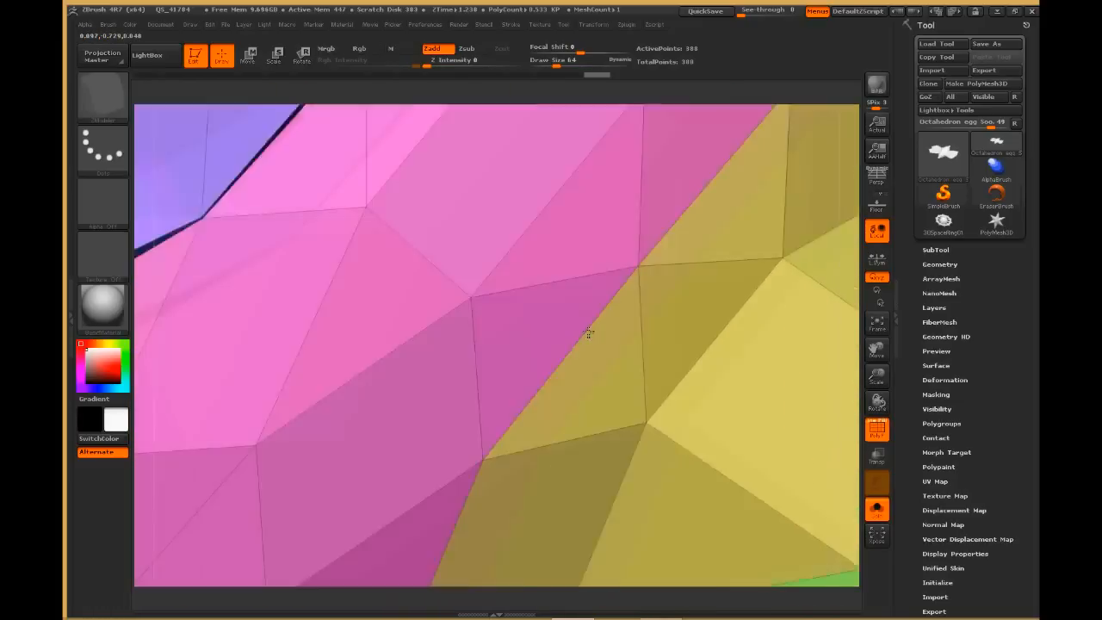
alt+right_drag(736, 377, 560, 108)
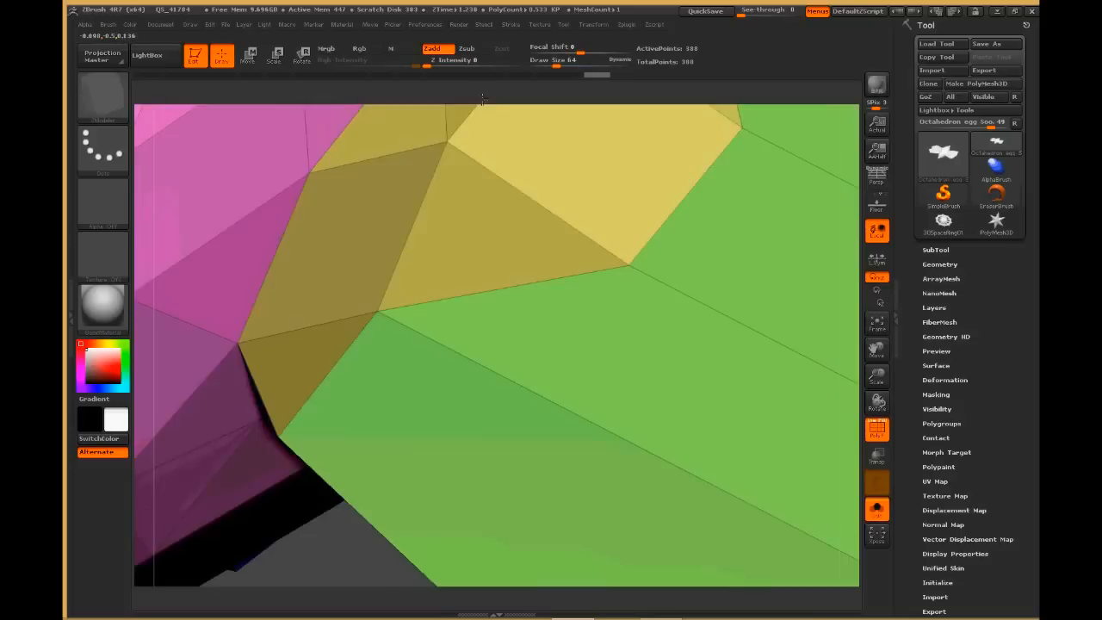
click(633, 264)
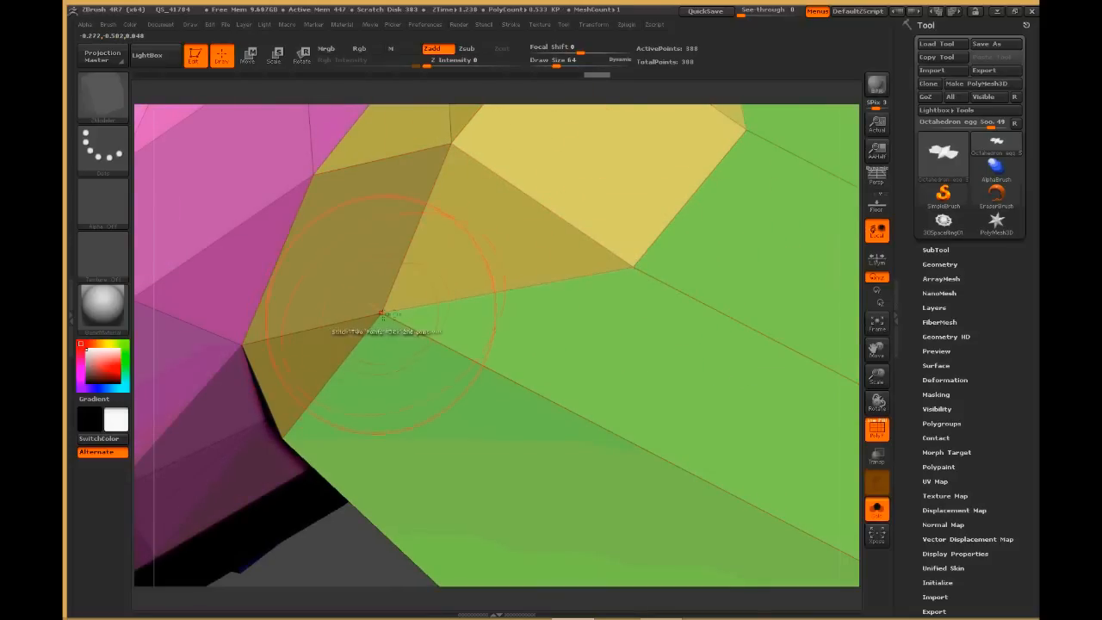
click(384, 311)
mouse_move(713, 212)
alt+right_down()
mouse_move(640, 497)
mouse_move(629, 490)
alt+right_up()
click(368, 422)
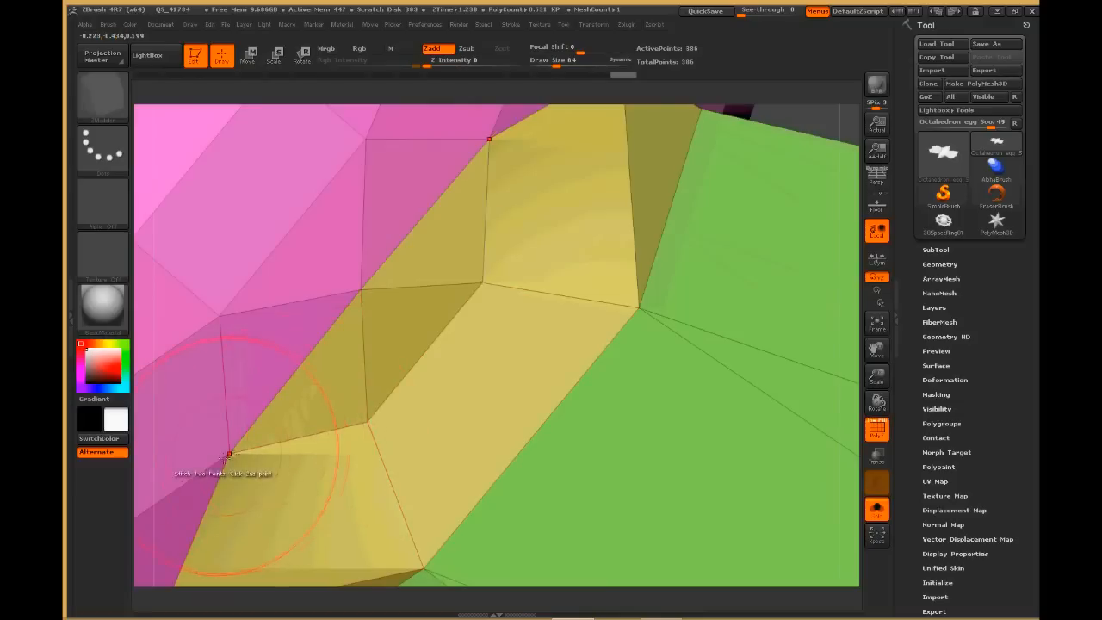
click(230, 452)
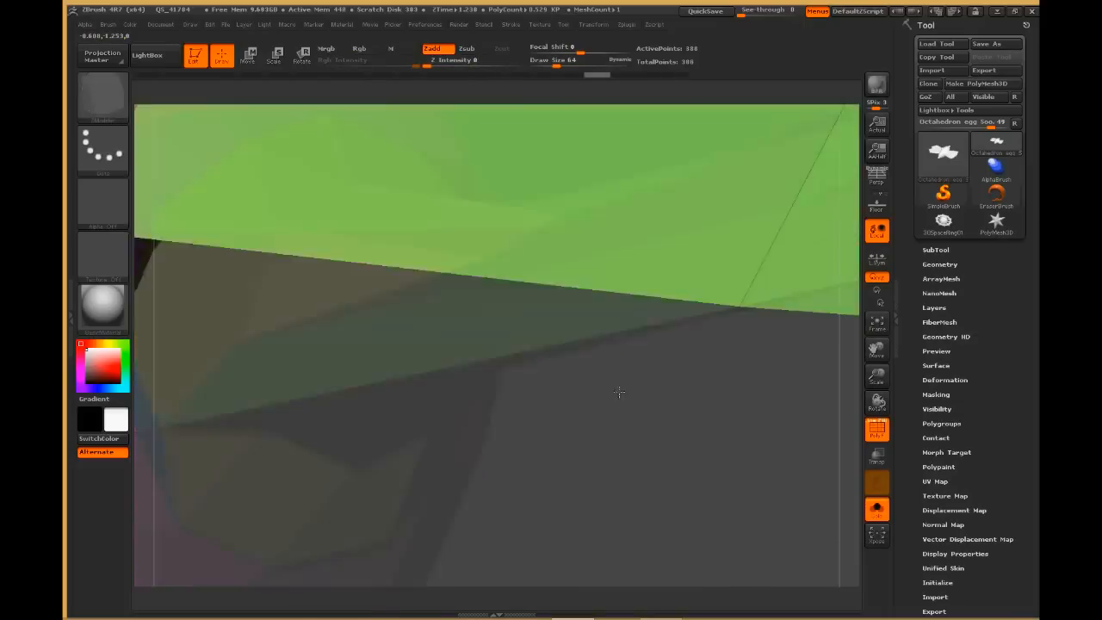
Step: Try the Insert Point polygon action with the PolyCenter target on pink body polygons below the purple fin, and undo the insertions
mouse_move(603, 482)
mouse_down()
mouse_move(655, 510)
mouse_move(526, 266)
mouse_move(682, 316)
mouse_move(726, 369)
mouse_move(758, 360)
mouse_move(719, 377)
mouse_move(750, 364)
mouse_move(767, 374)
mouse_move(771, 364)
mouse_move(806, 381)
mouse_up()
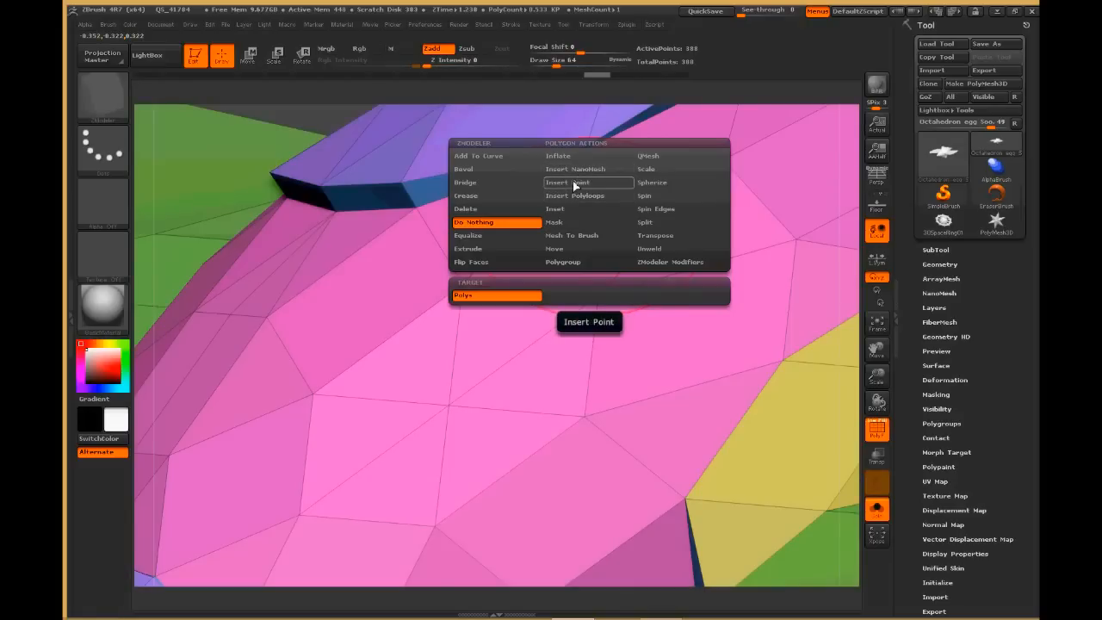
click(575, 185)
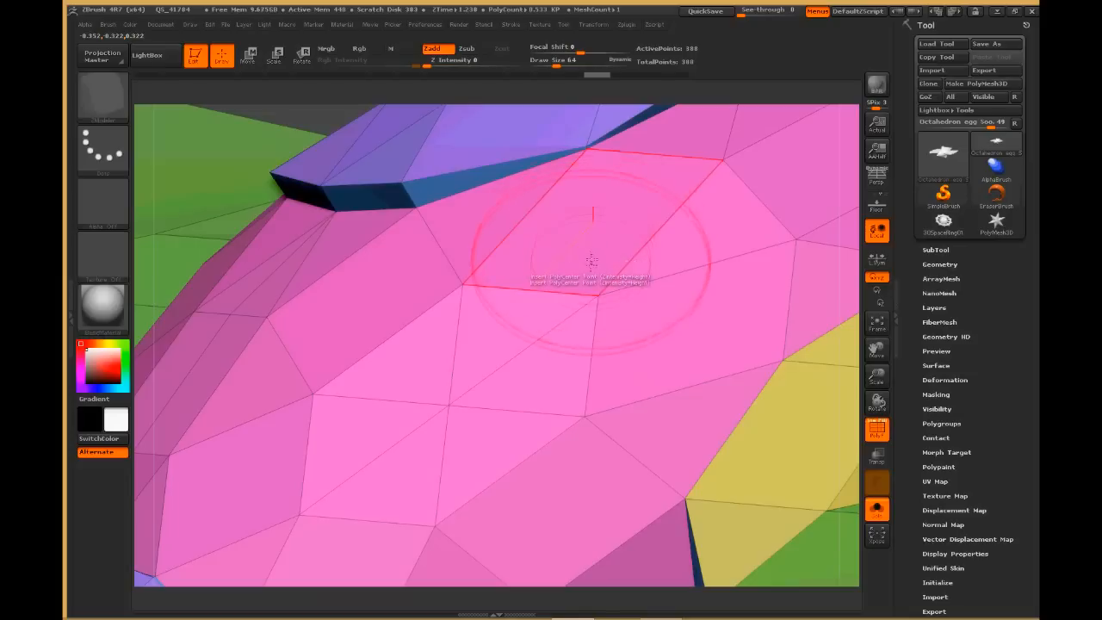
click(589, 280)
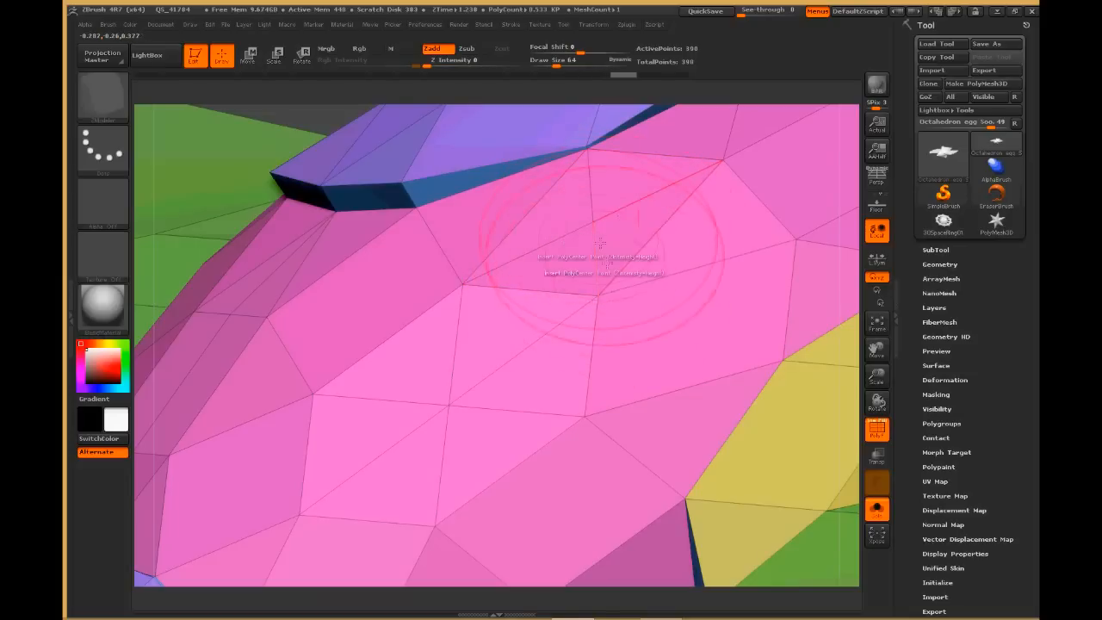
click(705, 231)
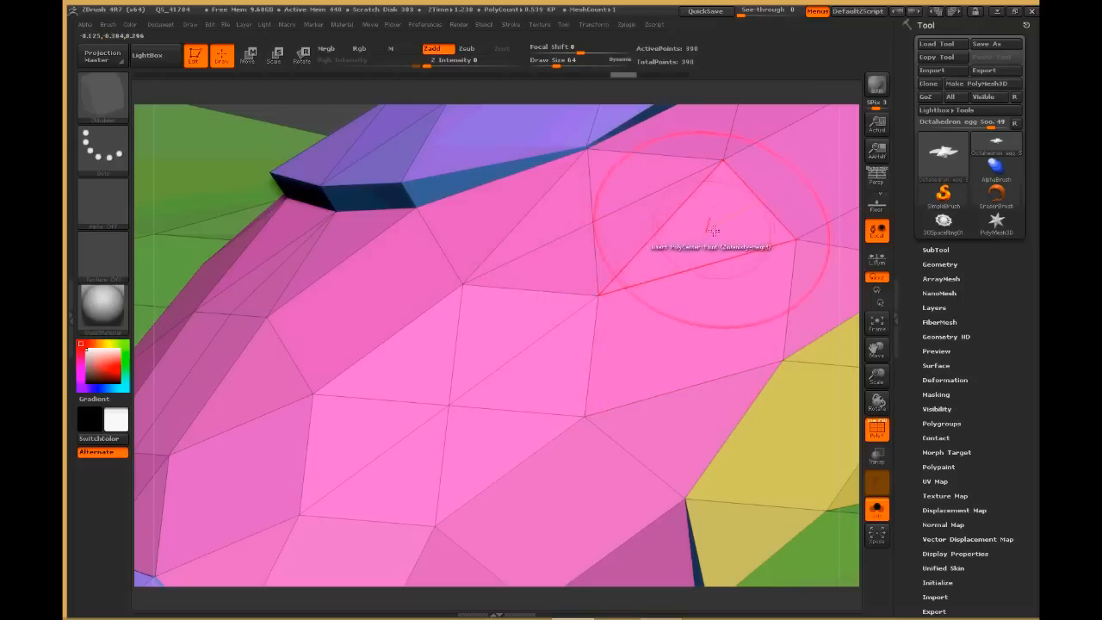
click(507, 323)
key(ctrl+z)
key(ctrl+z)
key(ctrl+z)
Step: Try the Mask polygon action with the A Single Poly target on pink body polygons below the purple fin
key(space)
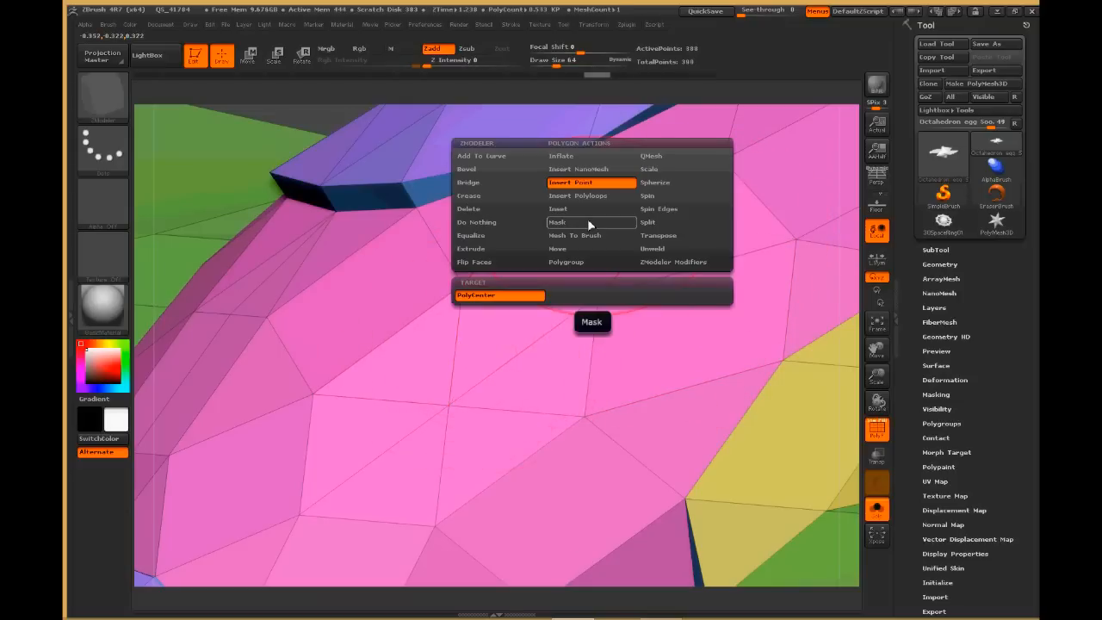
click(603, 226)
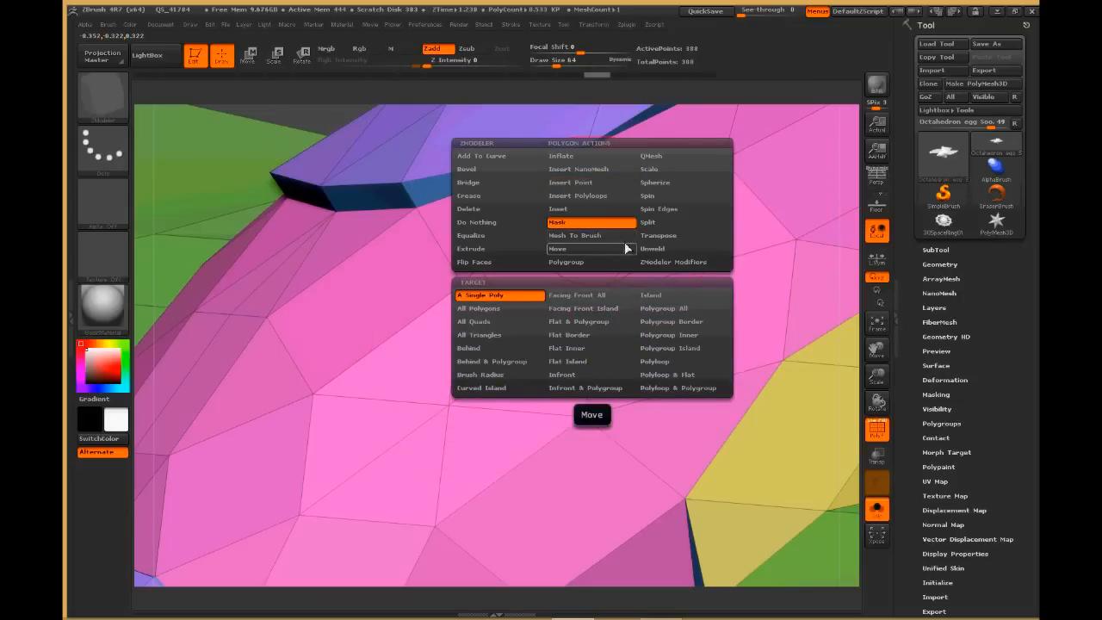
click(362, 298)
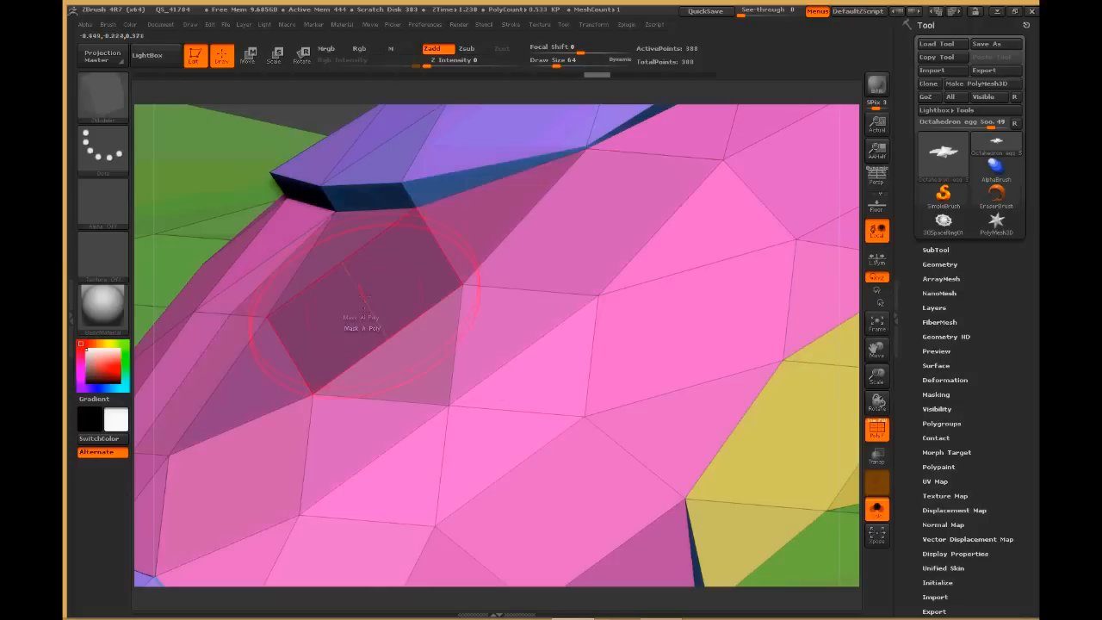
click(410, 373)
key(space)
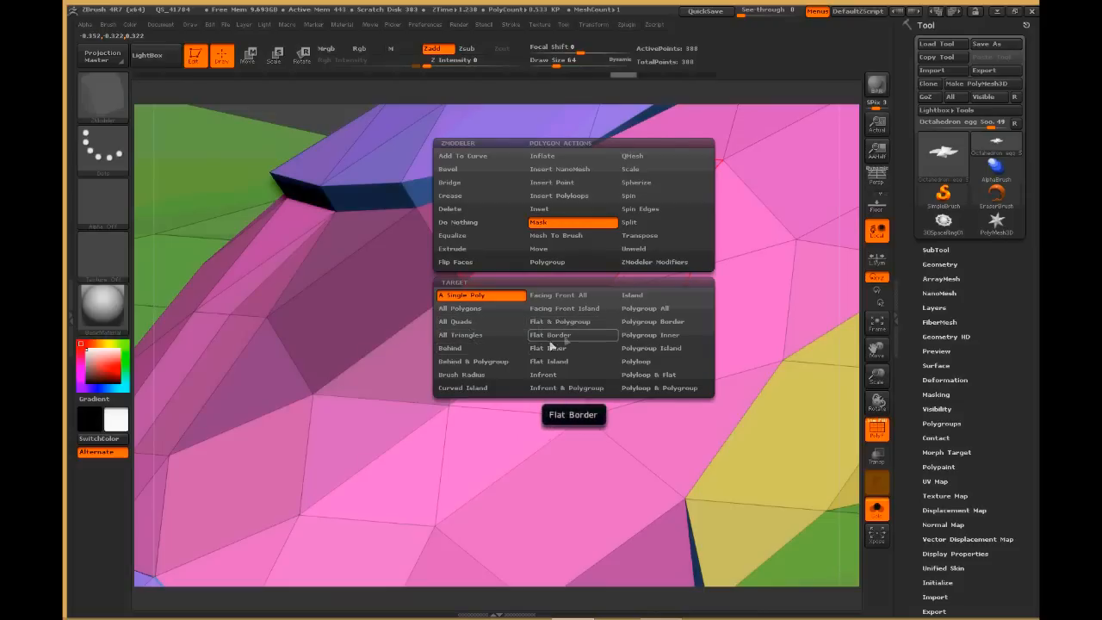
click(648, 353)
key(f)
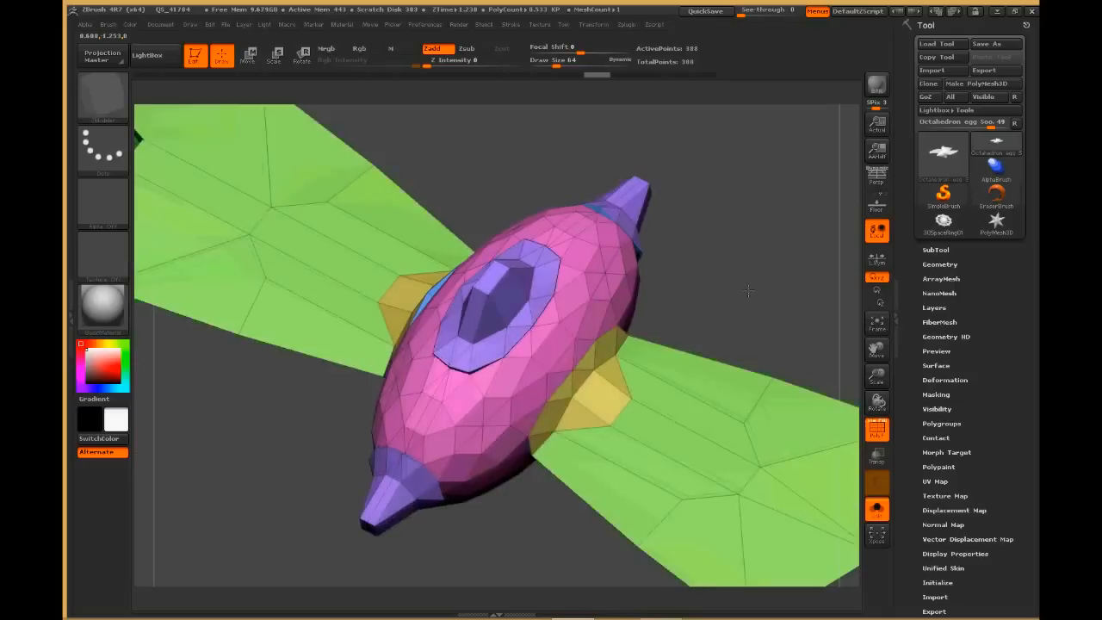
drag(773, 291, 740, 280)
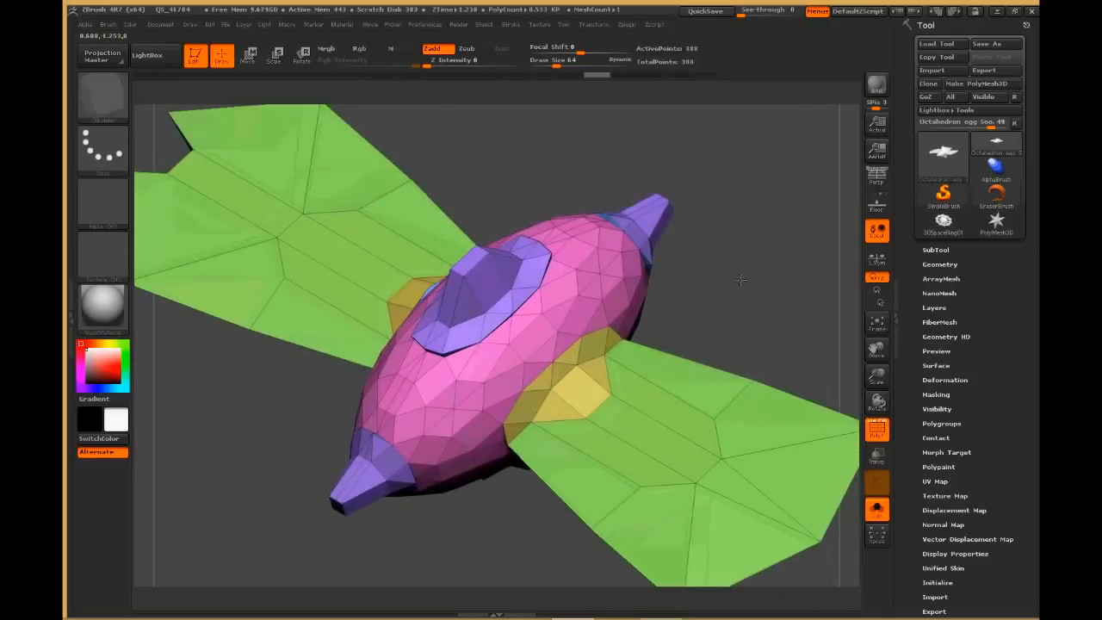
Step: Try the Mask polygon action with the Polygroup Island target on the purple fin
click(492, 281)
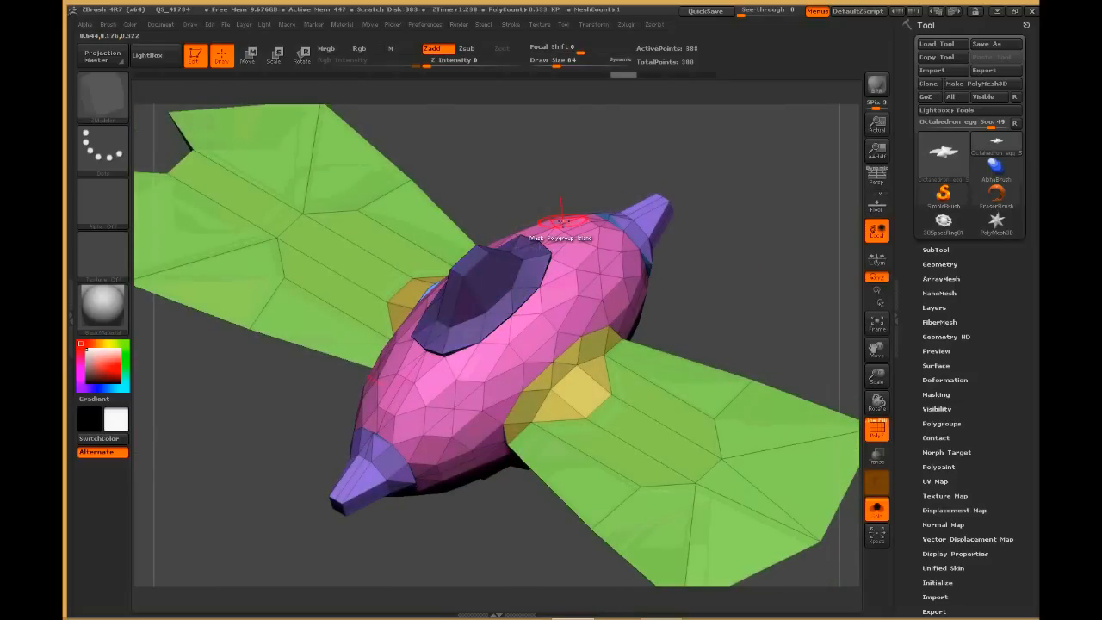
drag(689, 301, 685, 262)
Step: Set the polygon action to Transpose with the Polygroup Island target and apply it to the purple fin
key(space)
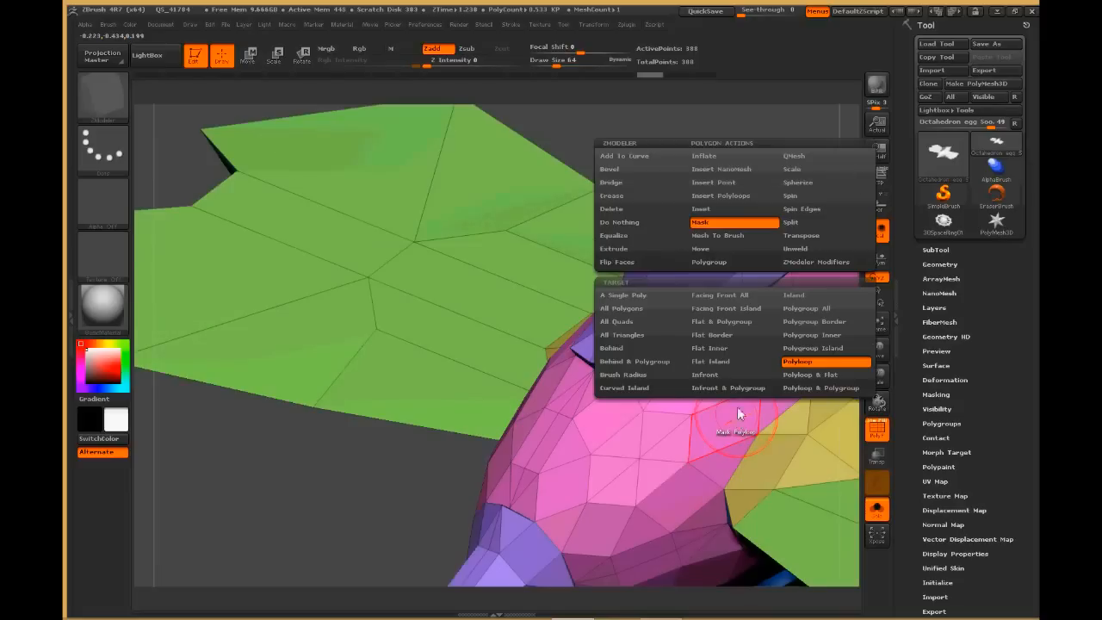
click(805, 237)
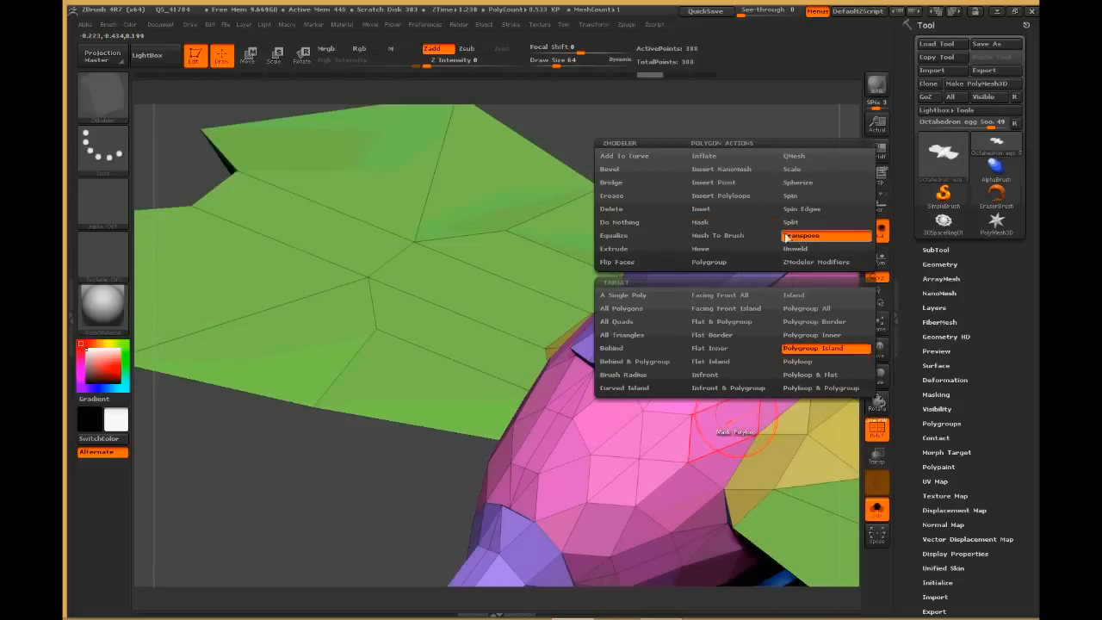
drag(377, 520, 391, 537)
key(space)
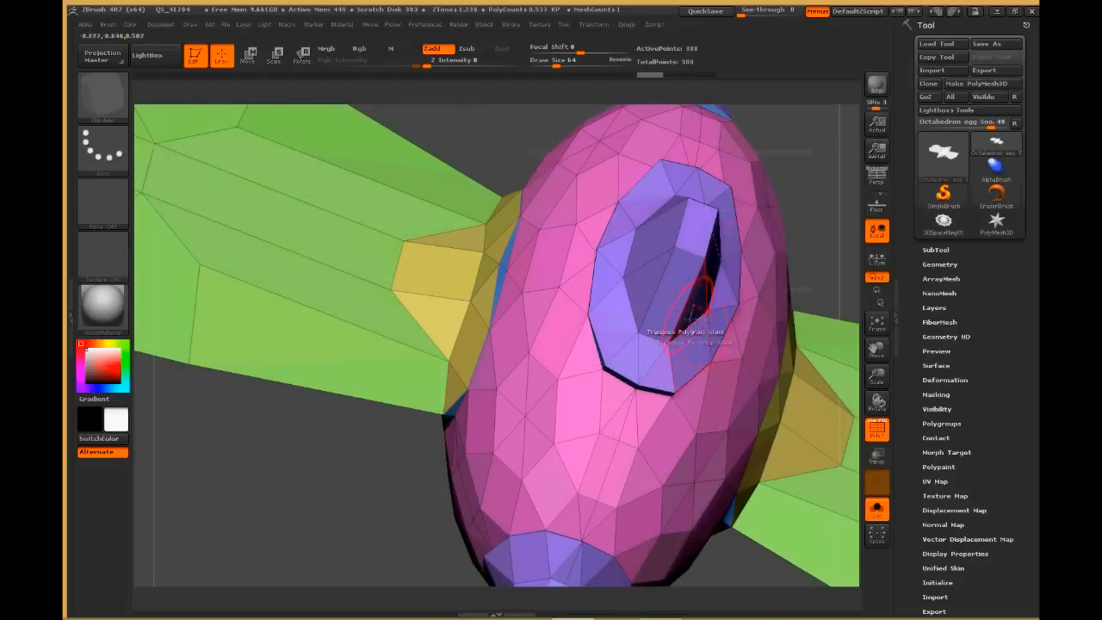
click(670, 296)
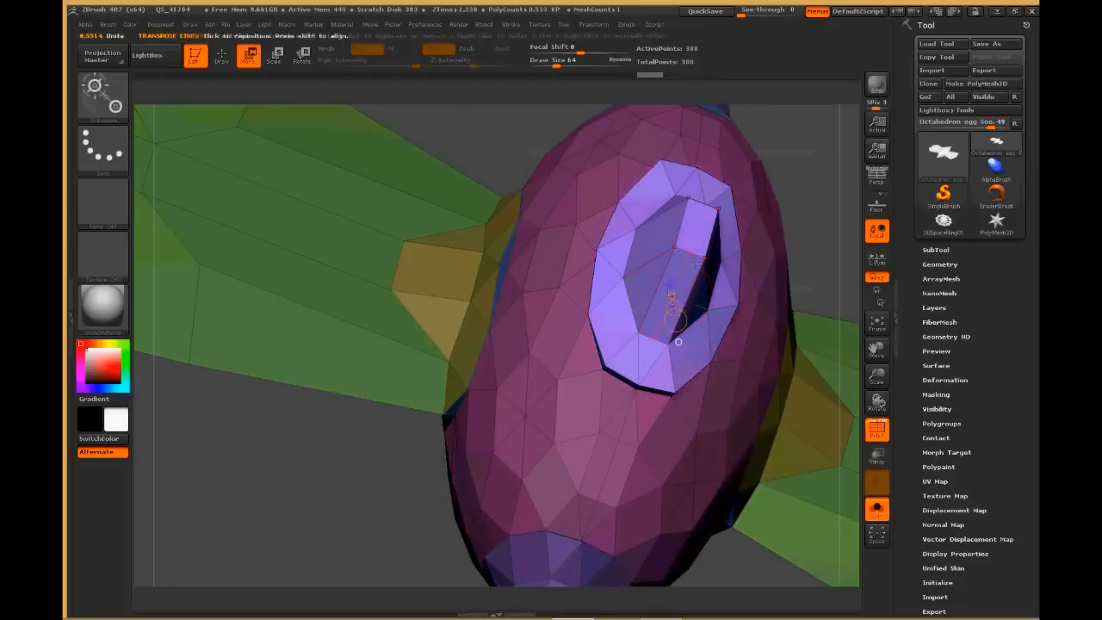
Step: Draw an axis-aligned transpose line out of the purple fin, move the fin straight away from the body, and return to Draw mode
drag(840, 197, 813, 397)
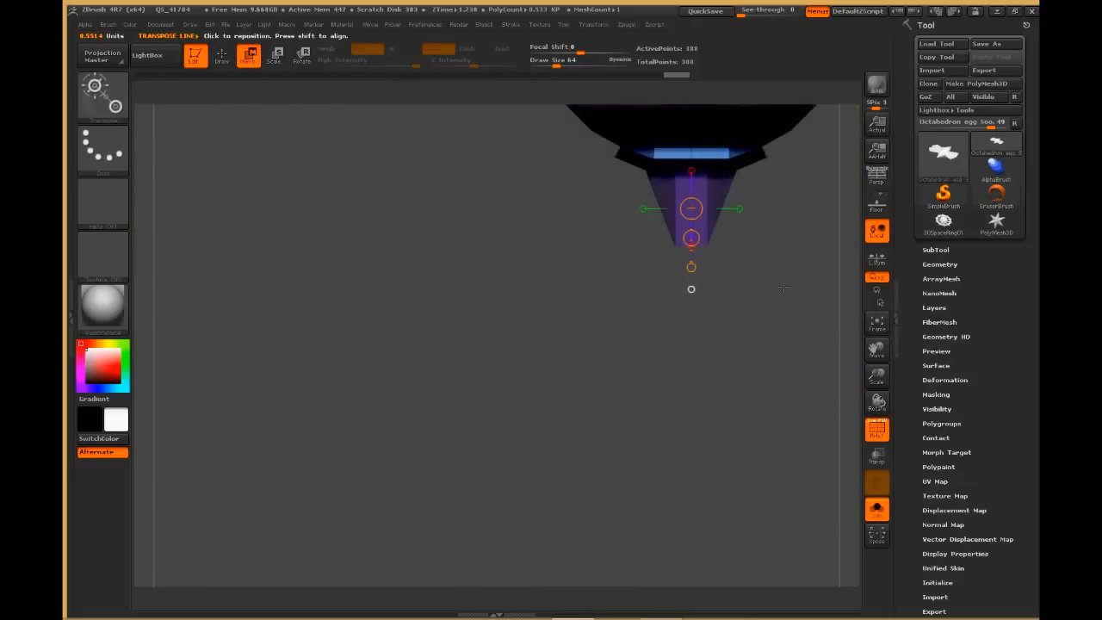
shift+drag(762, 270, 629, 275)
mouse_move(698, 181)
shift+mouse_down()
mouse_move(739, 373)
mouse_move(705, 428)
shift+mouse_up()
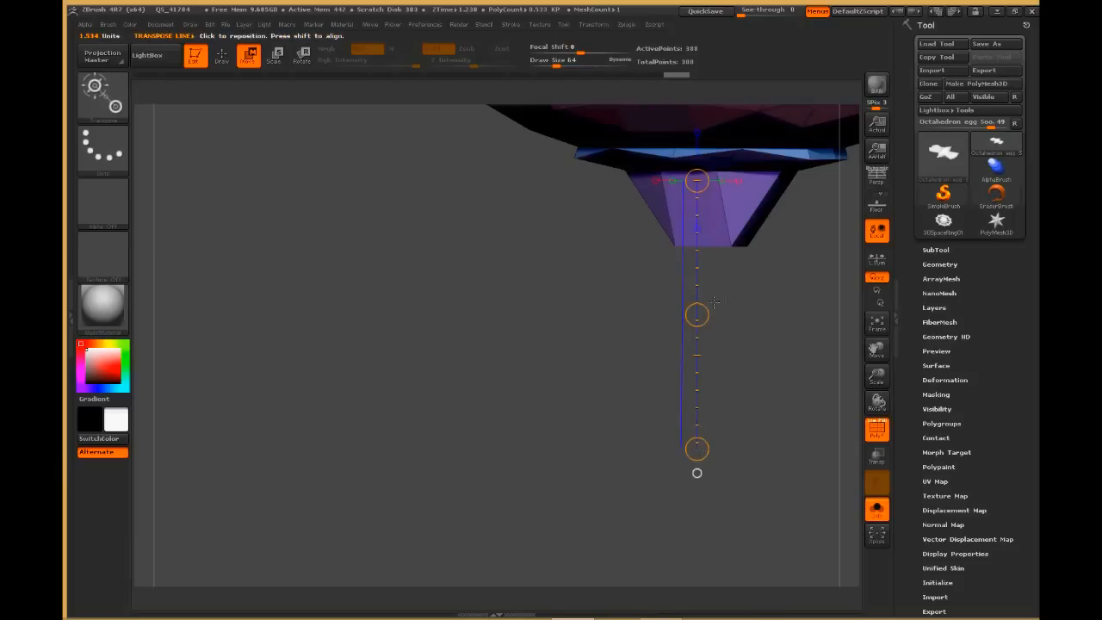
shift+drag(698, 314, 705, 405)
shift+drag(698, 450, 713, 591)
drag(543, 492, 633, 387)
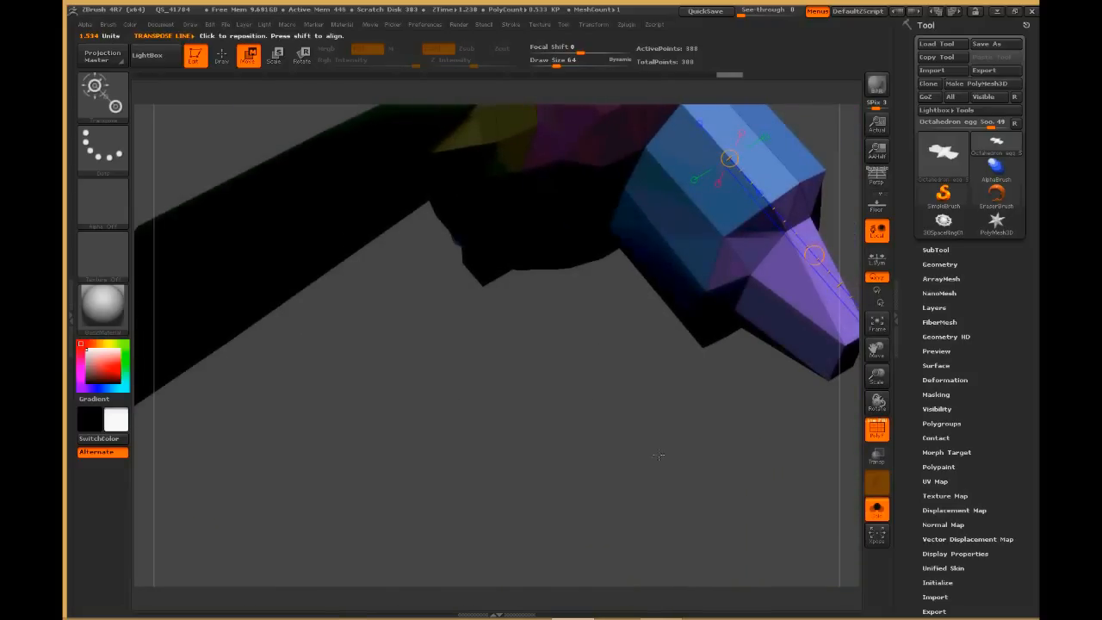
click(221, 56)
mouse_move(602, 399)
mouse_down()
mouse_move(583, 406)
mouse_move(662, 360)
mouse_move(648, 378)
mouse_move(725, 395)
mouse_move(830, 367)
mouse_up()
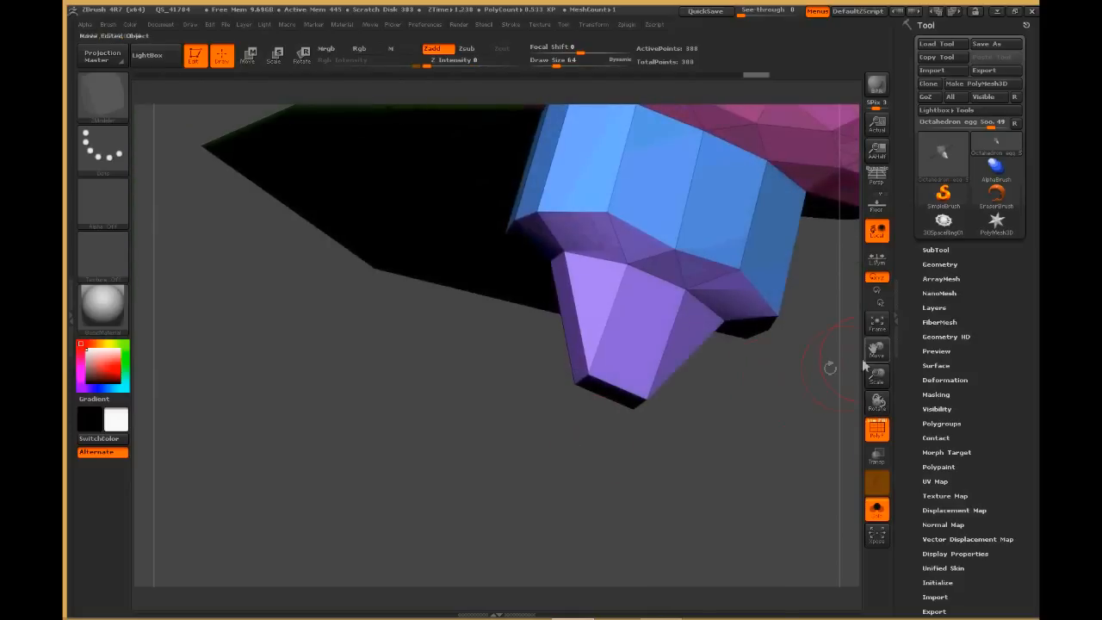
Step: Set the polygon action to Scale with the Polygroup Island target and the Polygon Center modifier
click(877, 326)
drag(849, 327, 779, 460)
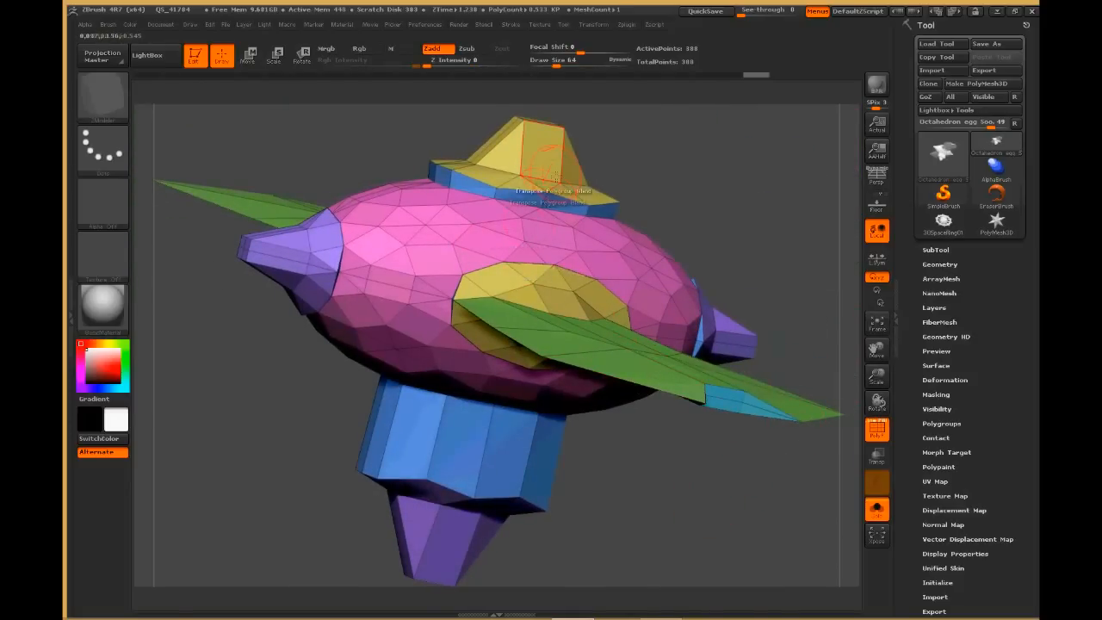
key(space)
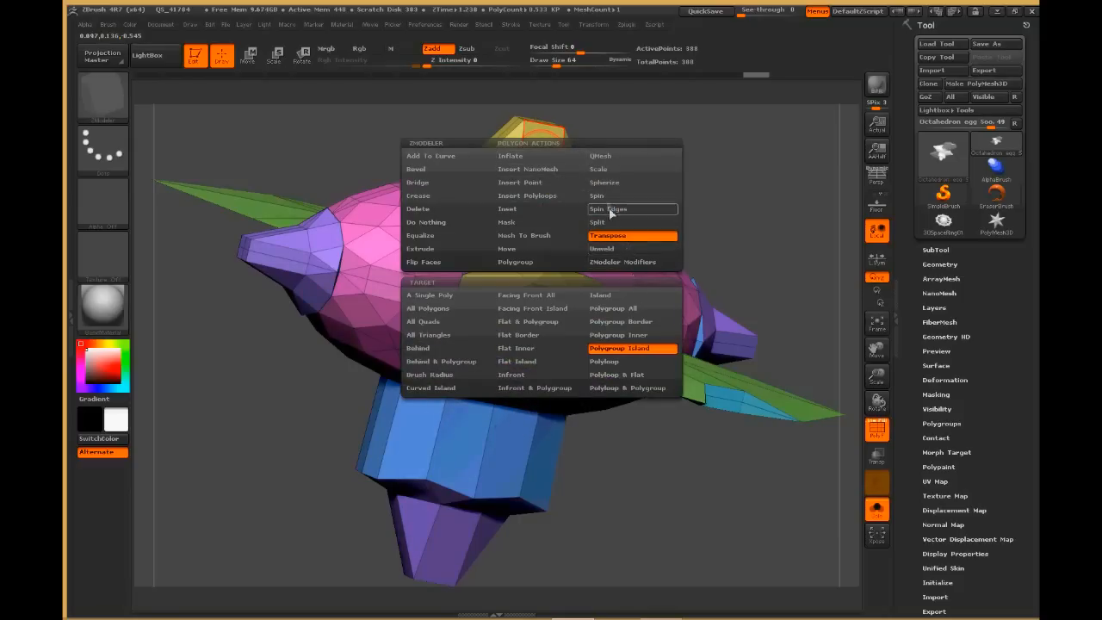
click(607, 170)
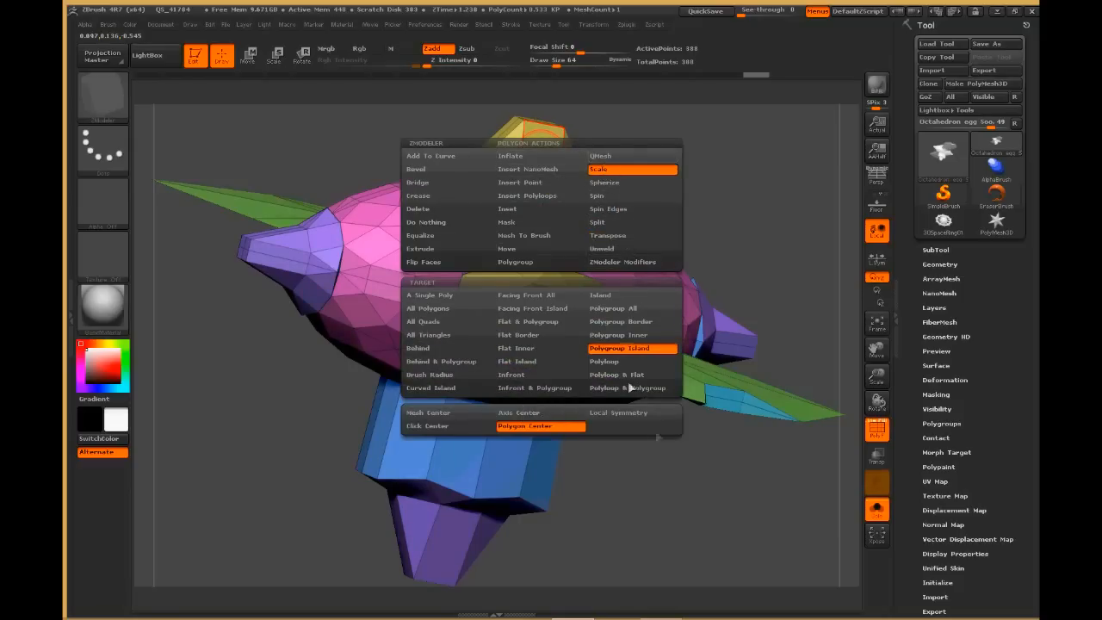
drag(682, 526, 704, 517)
key(space)
key(space)
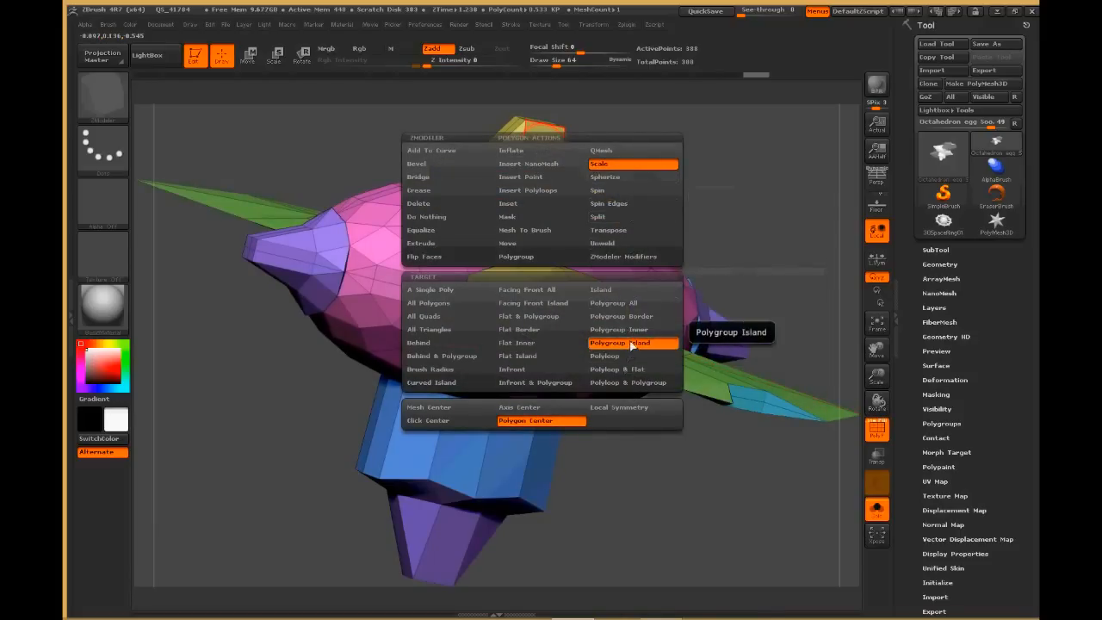
drag(679, 487, 605, 435)
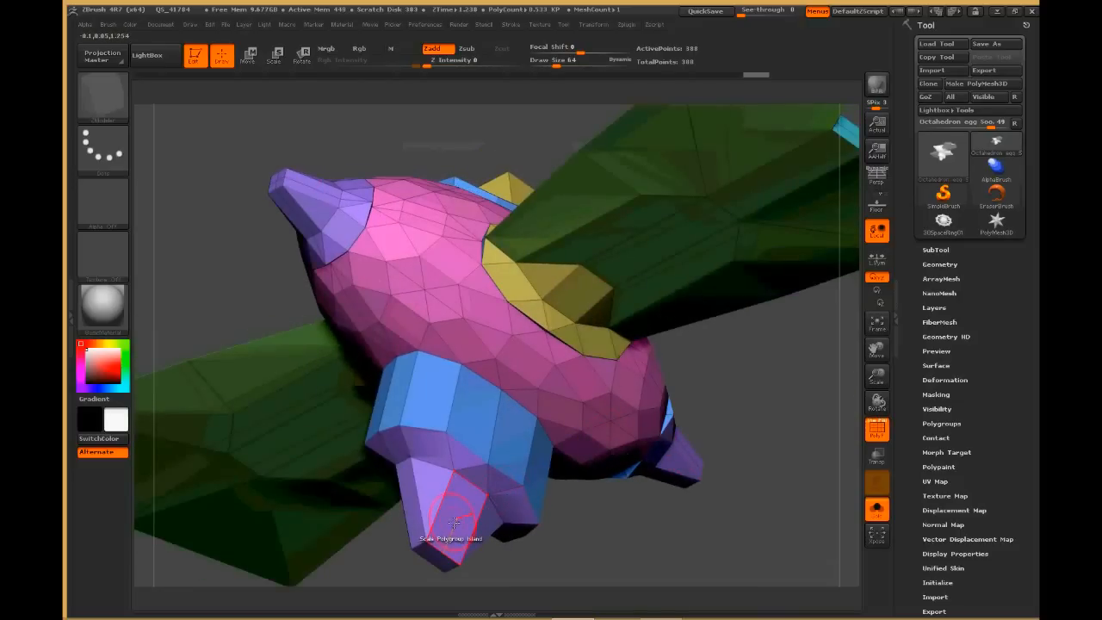
Step: Scale the moved purple fin's polygroup island, first about Polygon Center and again with the Axis Center modifier
drag(454, 520, 468, 468)
key(space)
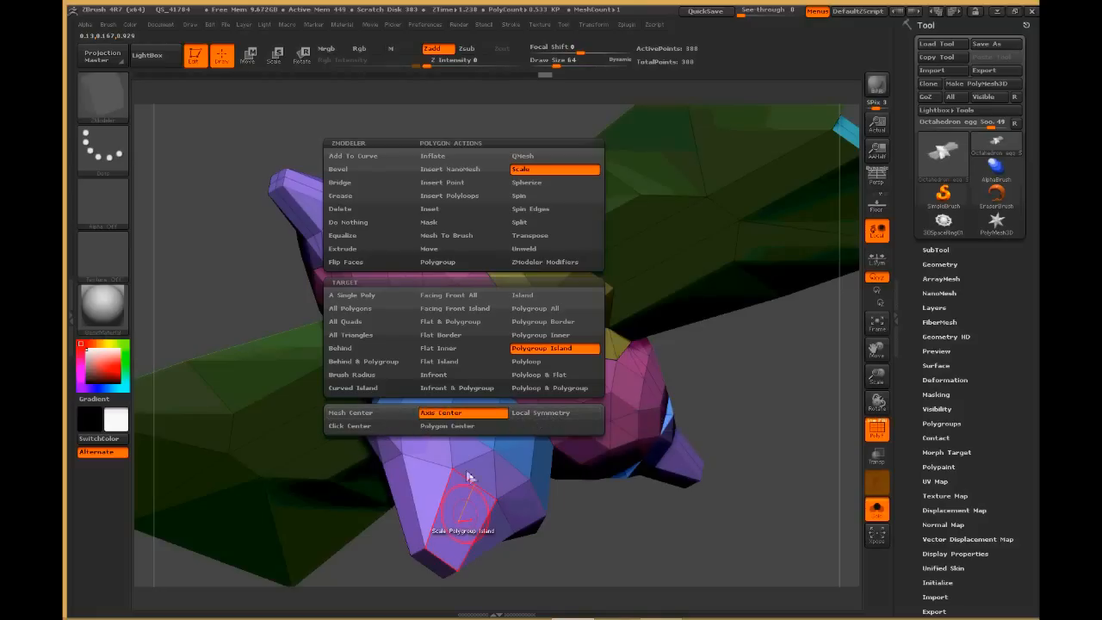
mouse_move(424, 448)
mouse_down()
mouse_move(469, 438)
mouse_move(434, 436)
mouse_up()
Step: Try scaling the purple fin's polygroup island with the Mesh Center modifier, and undo the scalings
key(space)
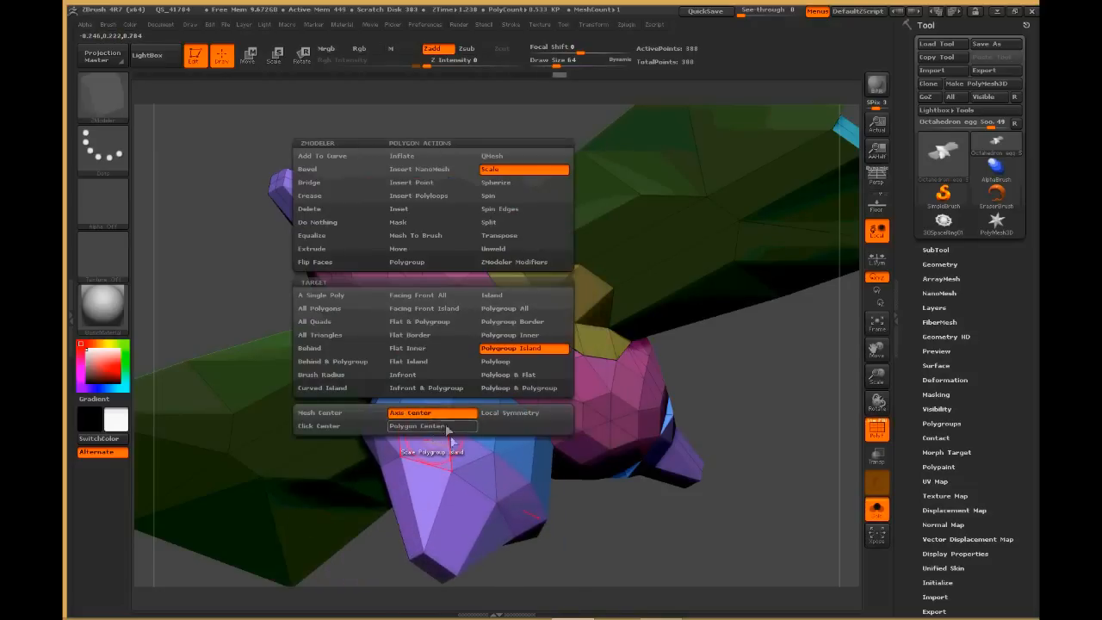
click(338, 417)
drag(454, 540, 483, 440)
drag(461, 521, 531, 487)
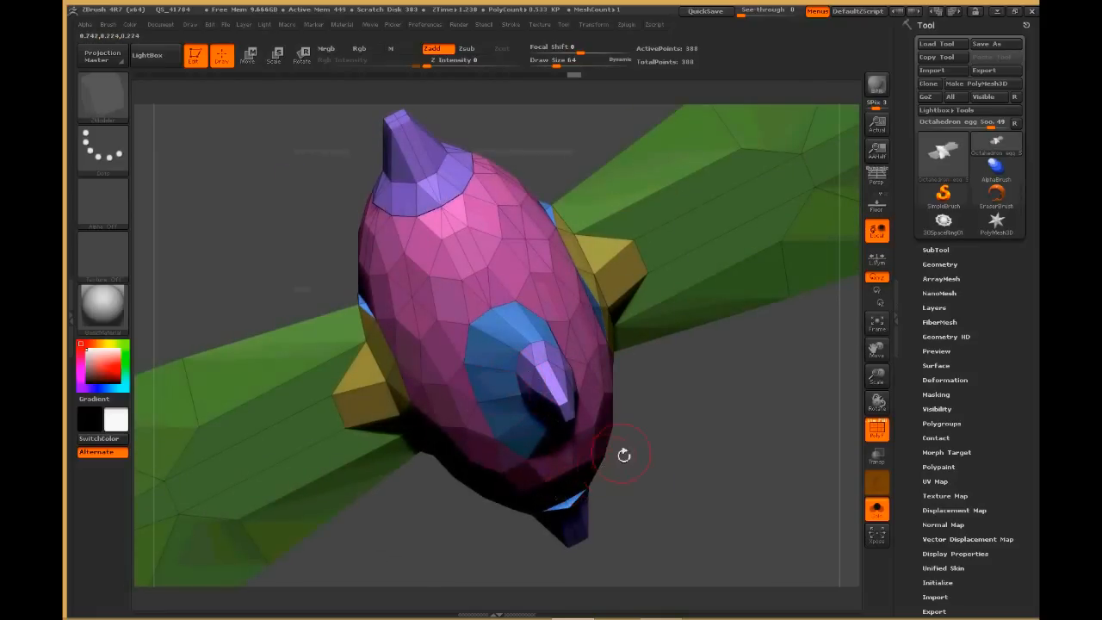
drag(708, 424, 791, 346)
key(ctrl+z)
key(ctrl+z)
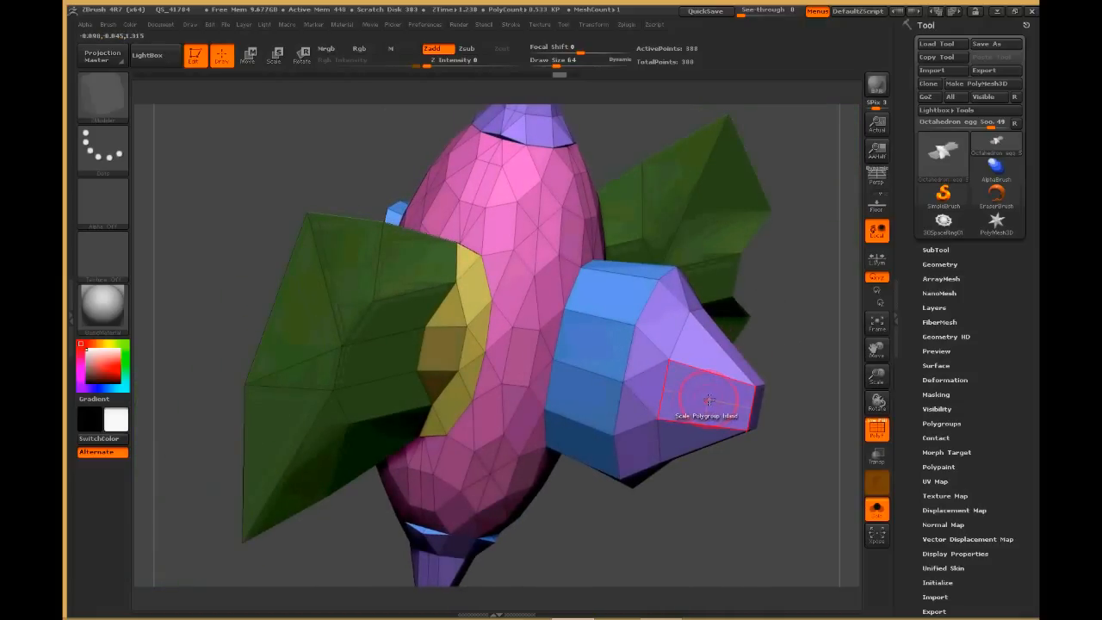
Step: Set the Scale modifier back to Polygon Center and scale the purple tip and the blue band of the moved fin
key(space)
click(691, 428)
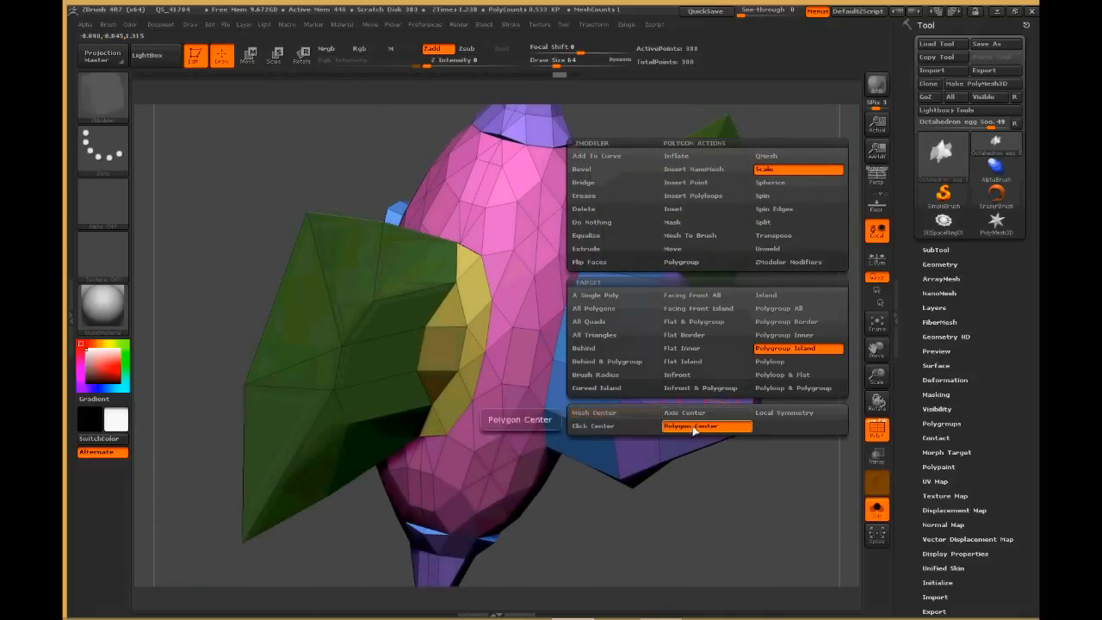
drag(700, 394, 637, 393)
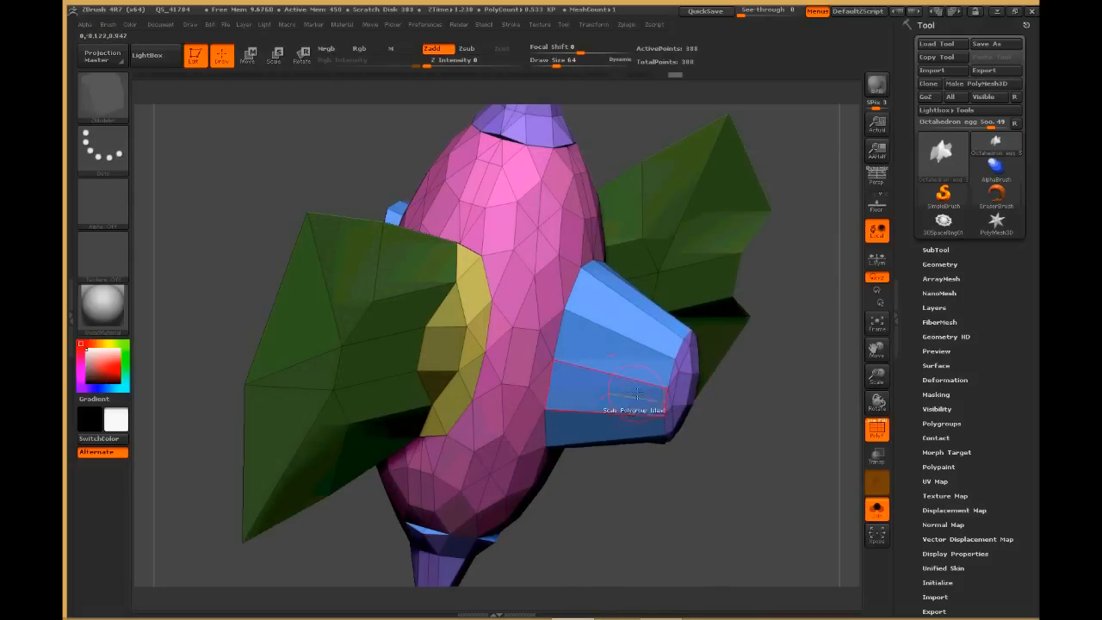
mouse_move(607, 356)
mouse_down()
mouse_move(560, 352)
mouse_move(624, 361)
mouse_up()
mouse_move(829, 370)
mouse_down()
mouse_move(284, 414)
mouse_move(482, 482)
mouse_move(848, 469)
mouse_move(737, 419)
mouse_up()
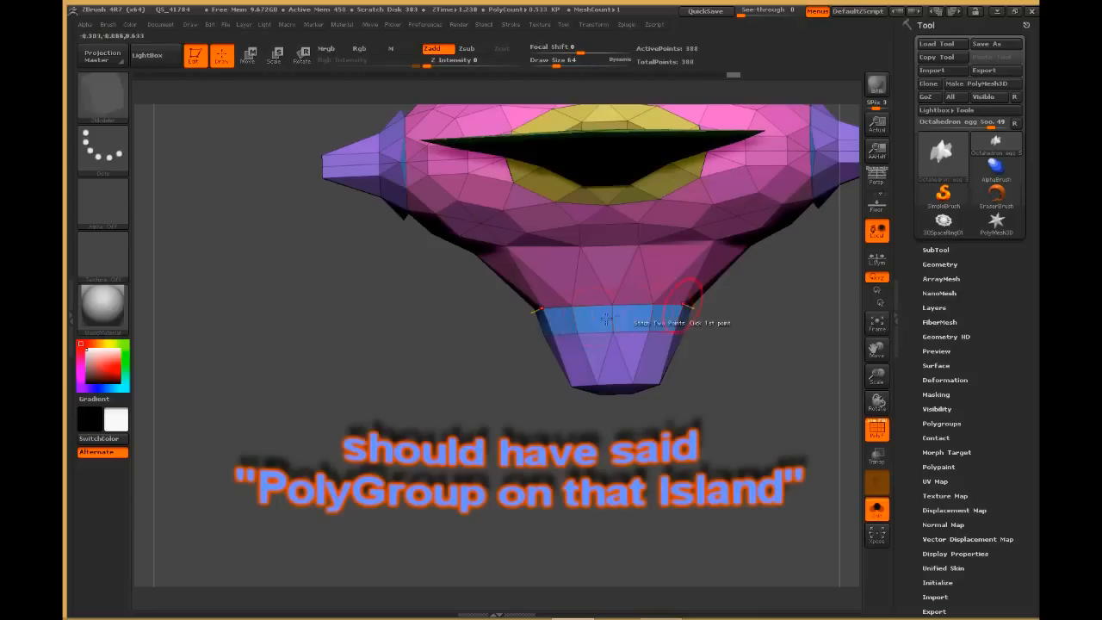
Step: Try the Scale polygon action with the Island target from the fin's blue band
key(space)
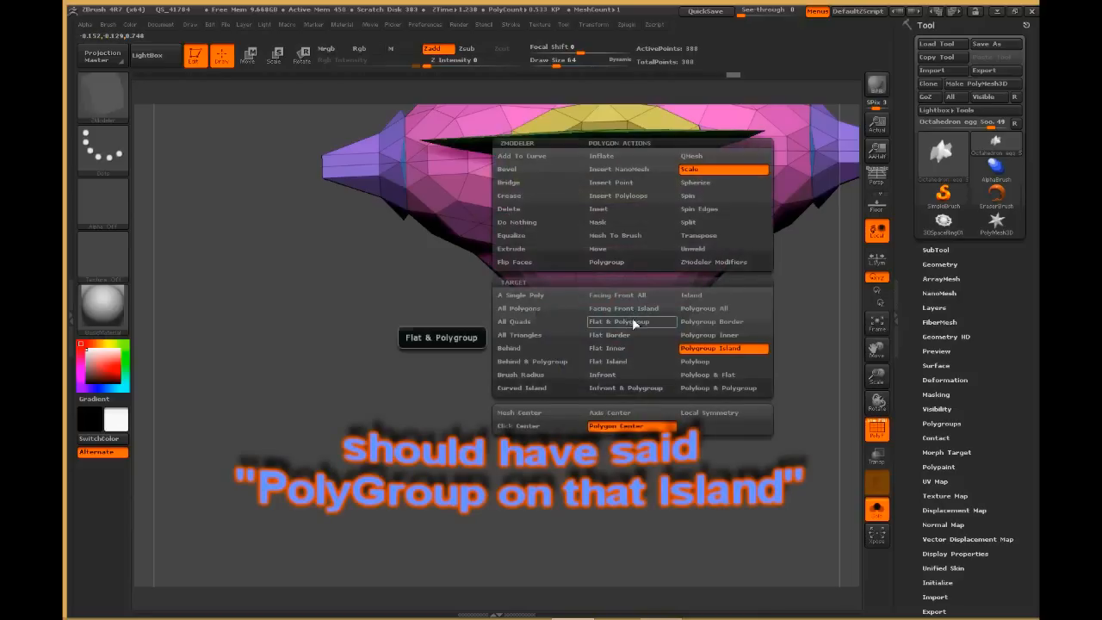
click(691, 295)
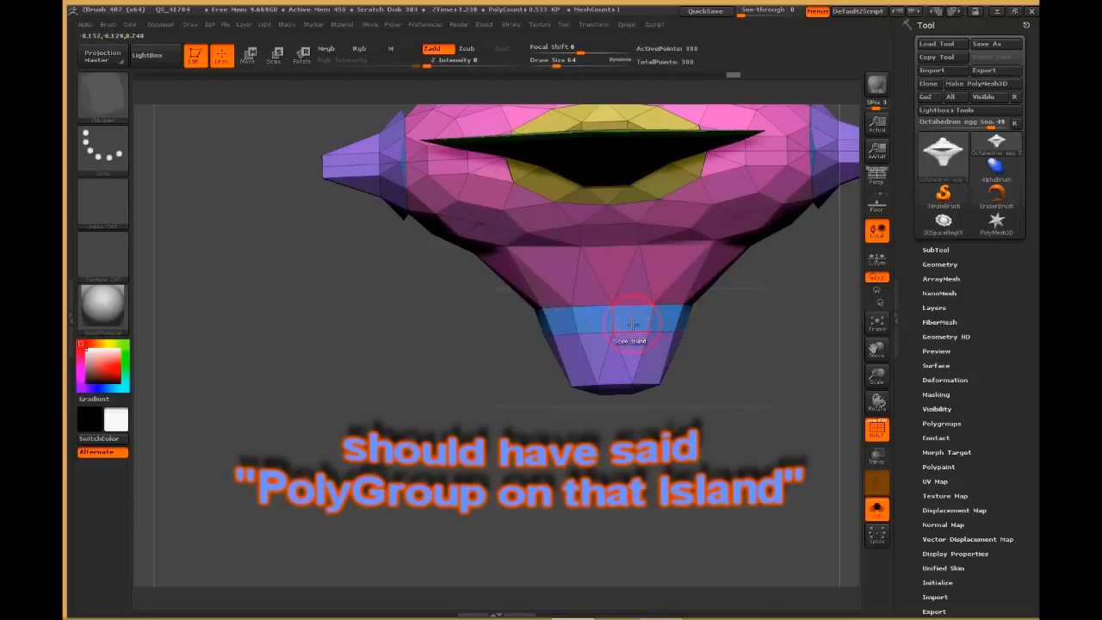
drag(637, 319, 605, 395)
drag(758, 429, 692, 423)
drag(712, 460, 759, 448)
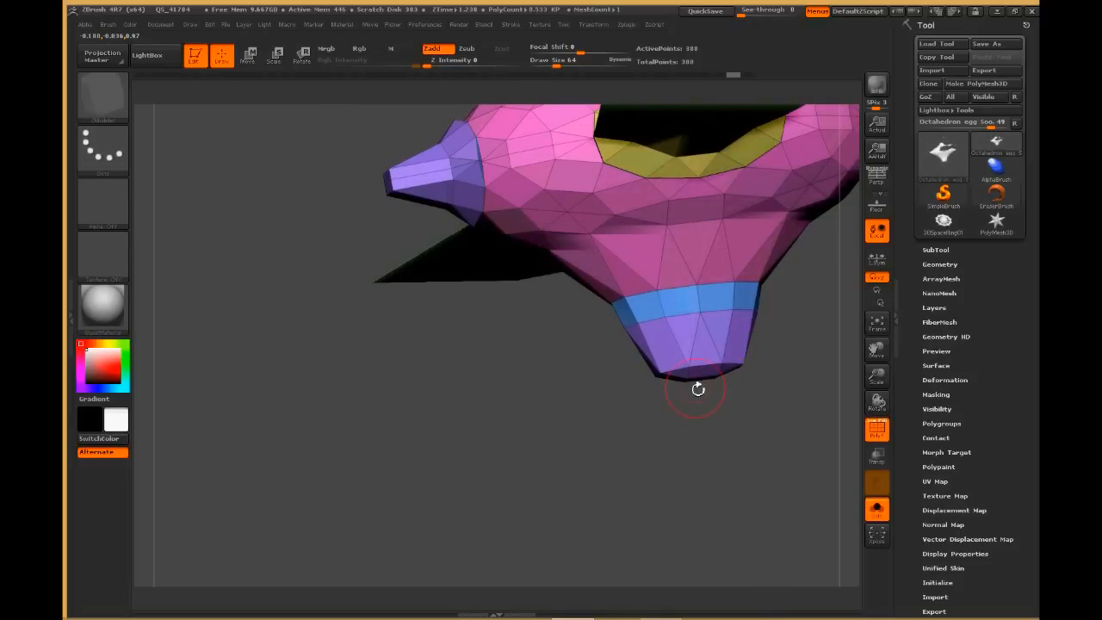
Step: Set the polygon action to QMesh with the Polyloop target and extrude the pink polyloop above the yellow wing root
drag(746, 427, 551, 491)
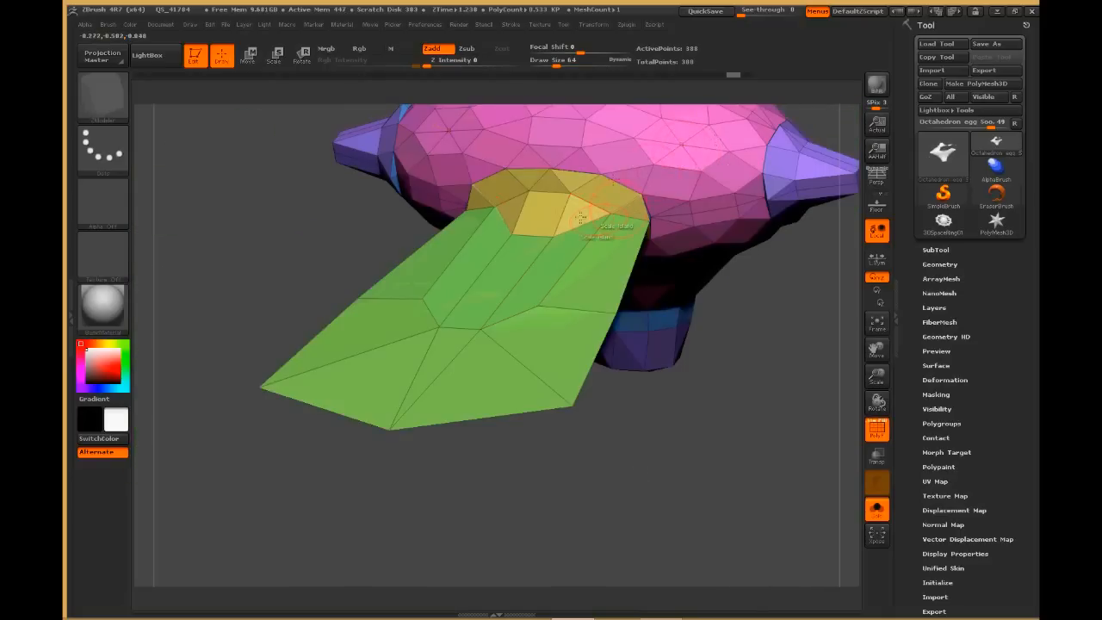
drag(787, 466, 672, 566)
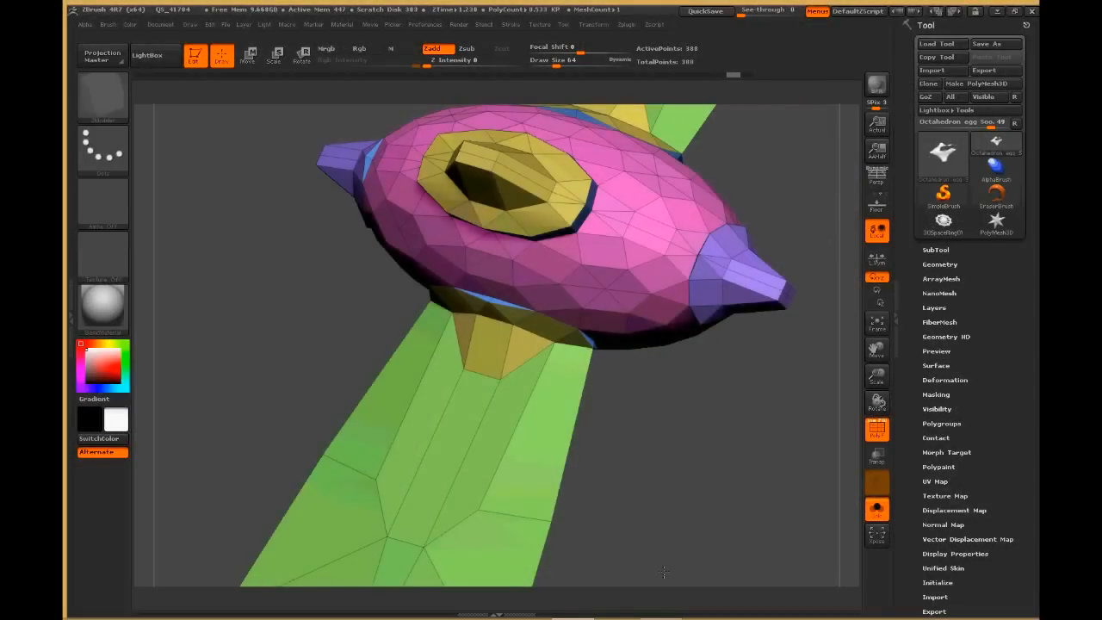
drag(664, 572, 672, 557)
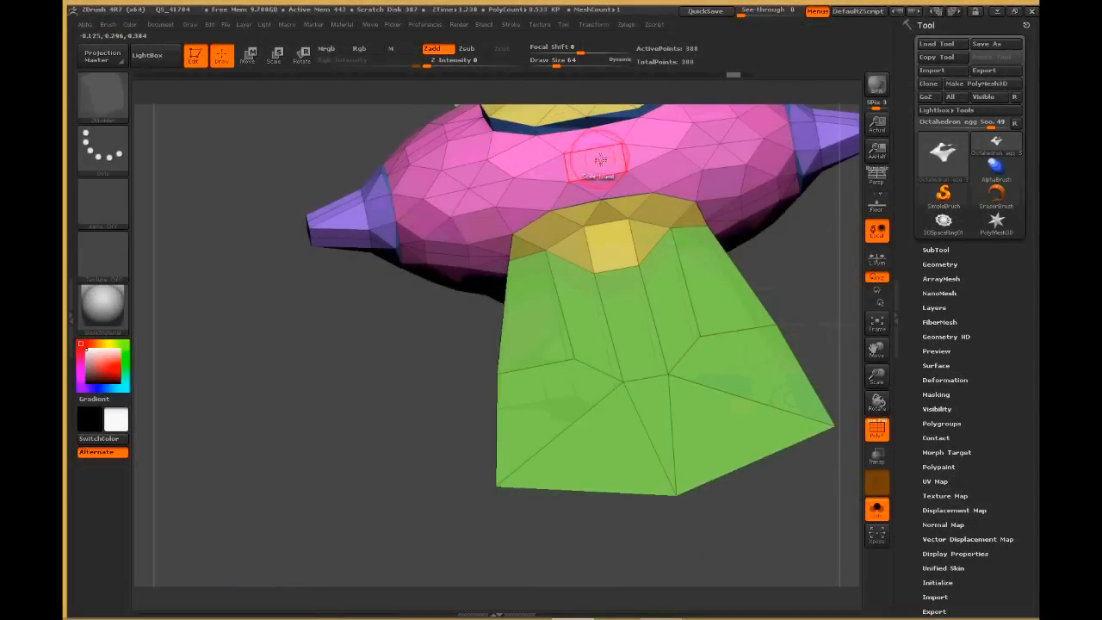
key(space)
click(669, 158)
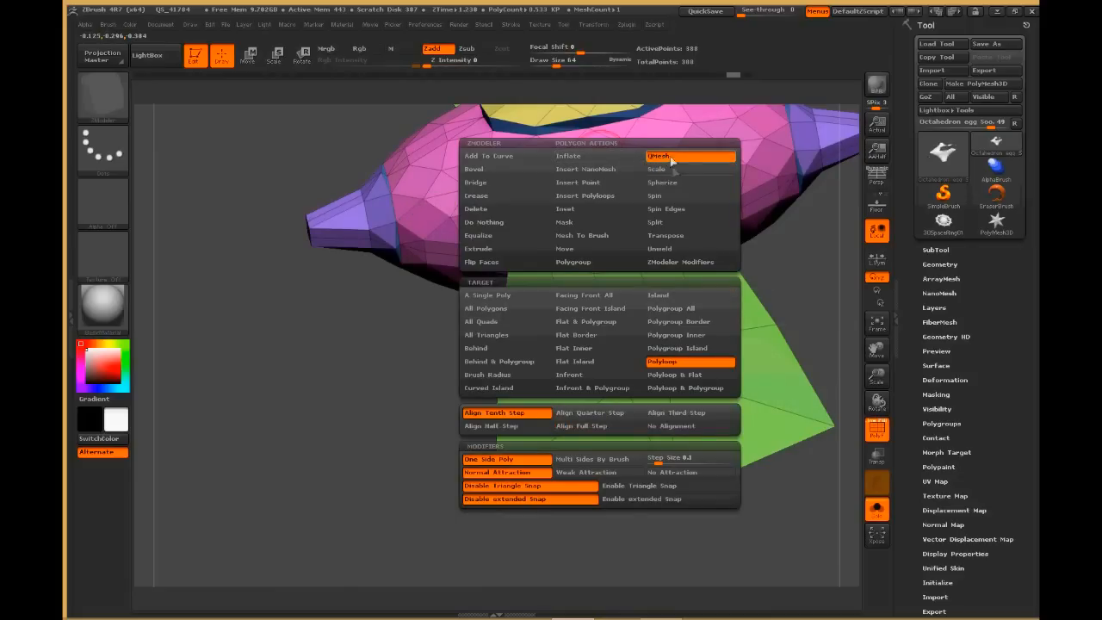
click(689, 363)
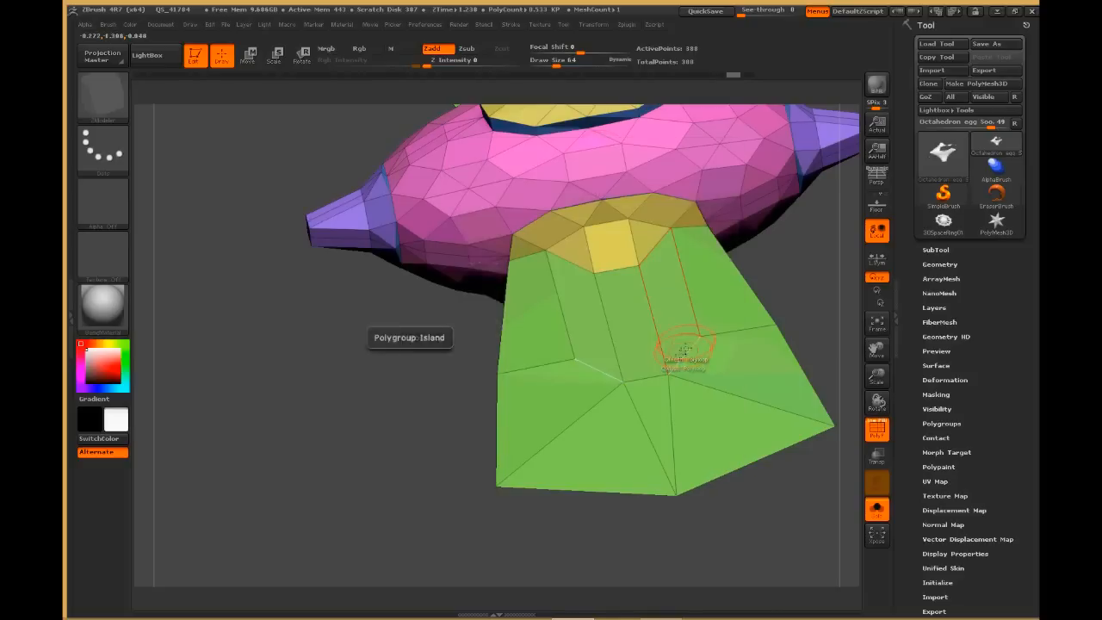
click(546, 198)
drag(540, 212, 457, 281)
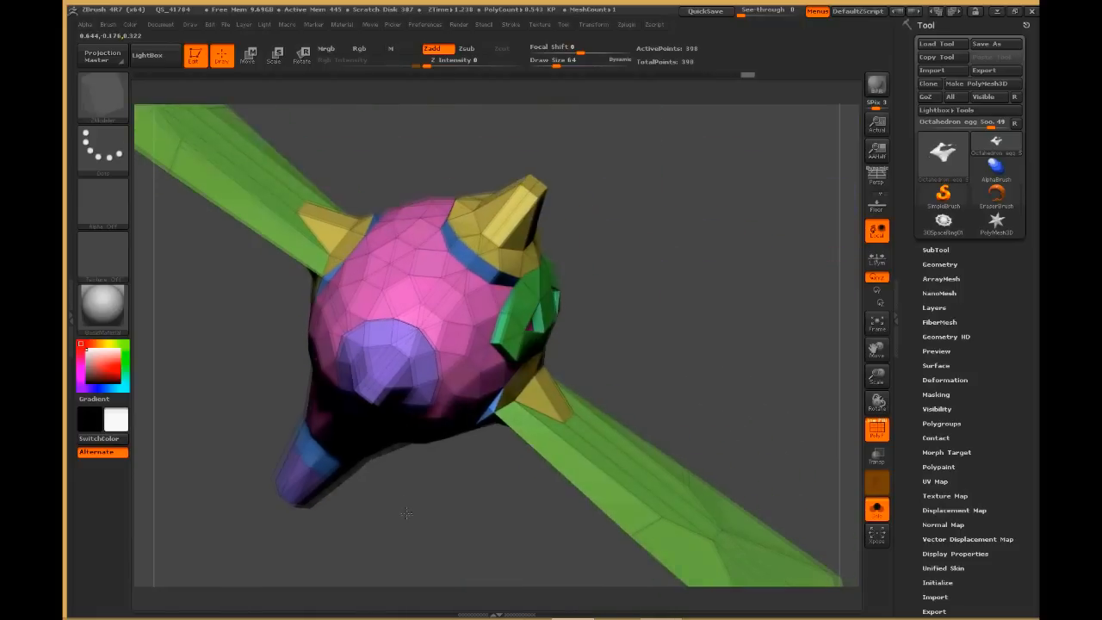
Step: Extrude the polyloop along the green wing outward twice with QMesh, starting from the polygon at the wing's inner edge
drag(403, 520, 561, 509)
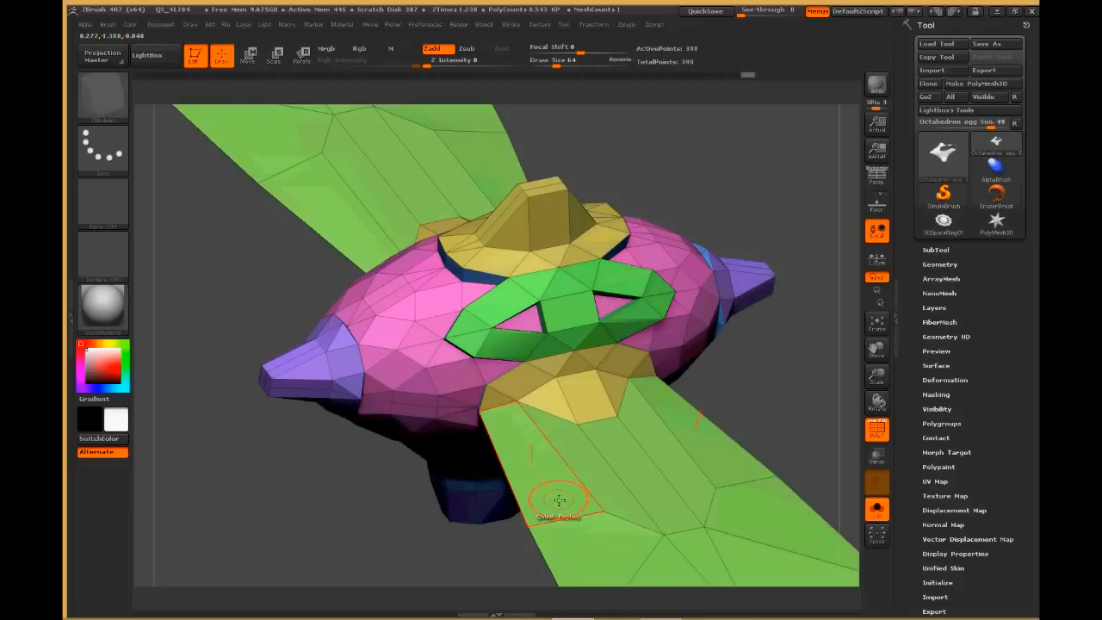
drag(491, 555, 448, 573)
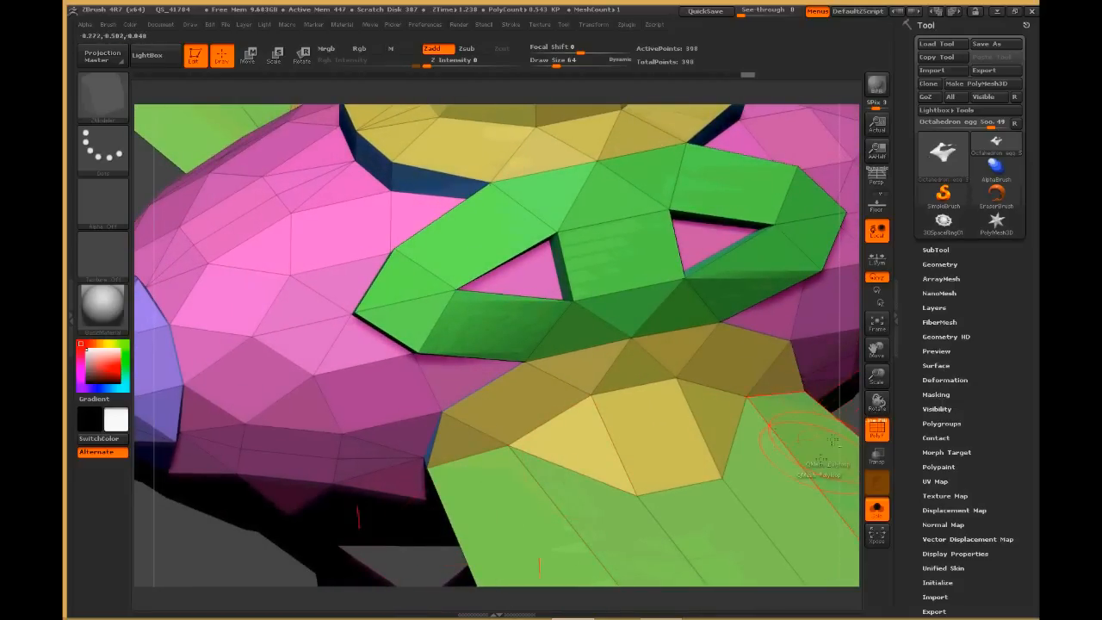
alt+right_drag(783, 520, 698, 161)
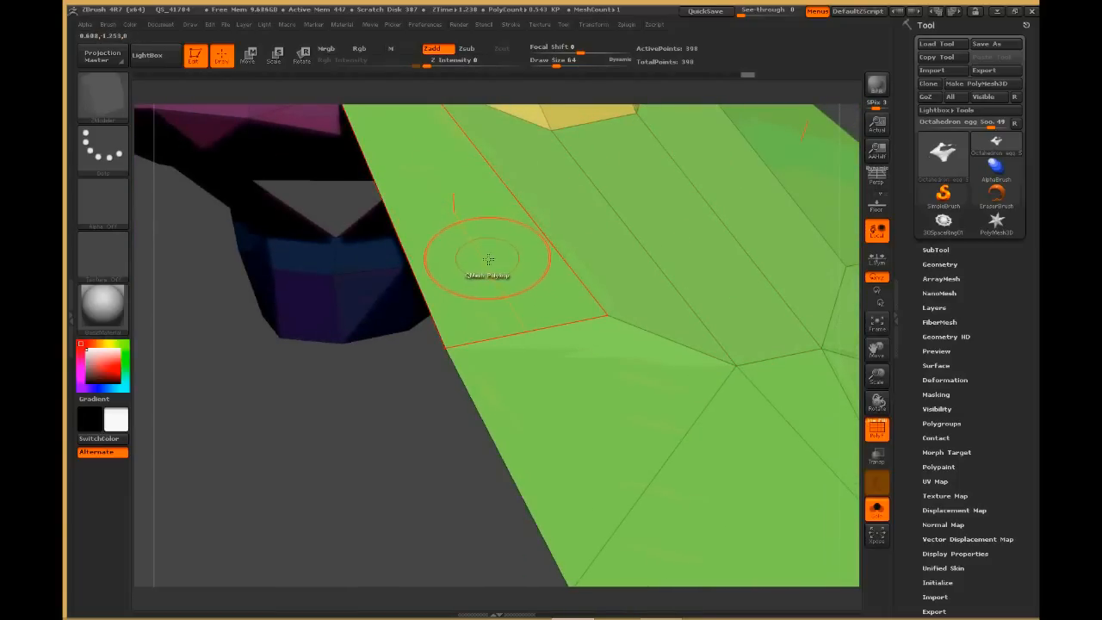
mouse_move(489, 260)
mouse_down()
mouse_move(490, 310)
mouse_move(486, 265)
mouse_move(501, 299)
mouse_move(487, 271)
mouse_up()
alt+drag(377, 395, 344, 347)
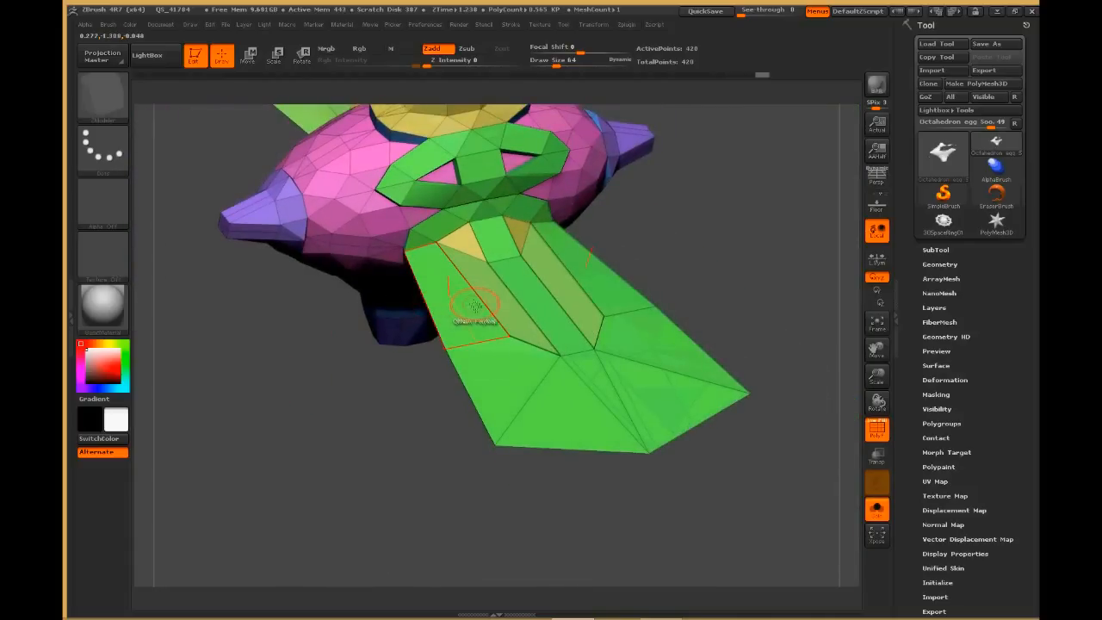
drag(463, 313, 457, 309)
alt+drag(388, 394, 419, 487)
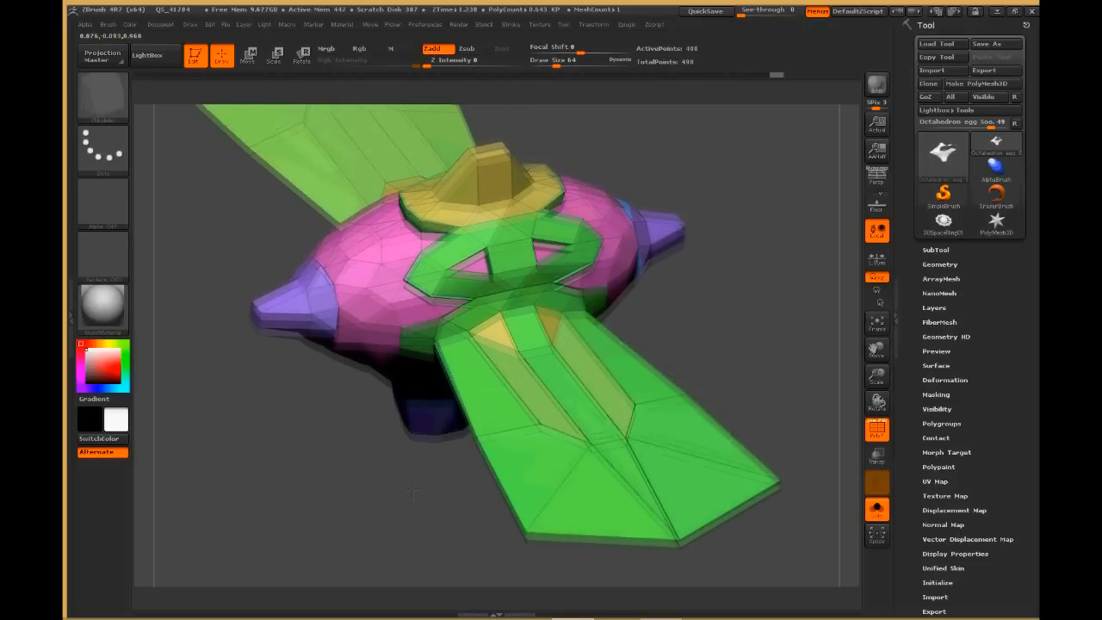
Step: Undo the QMesh polyloop extrusions made along the green wing and around the pink body above its root
drag(489, 393, 478, 383)
key(ctrl+z)
key(ctrl+z)
key(ctrl+z)
key(ctrl+z)
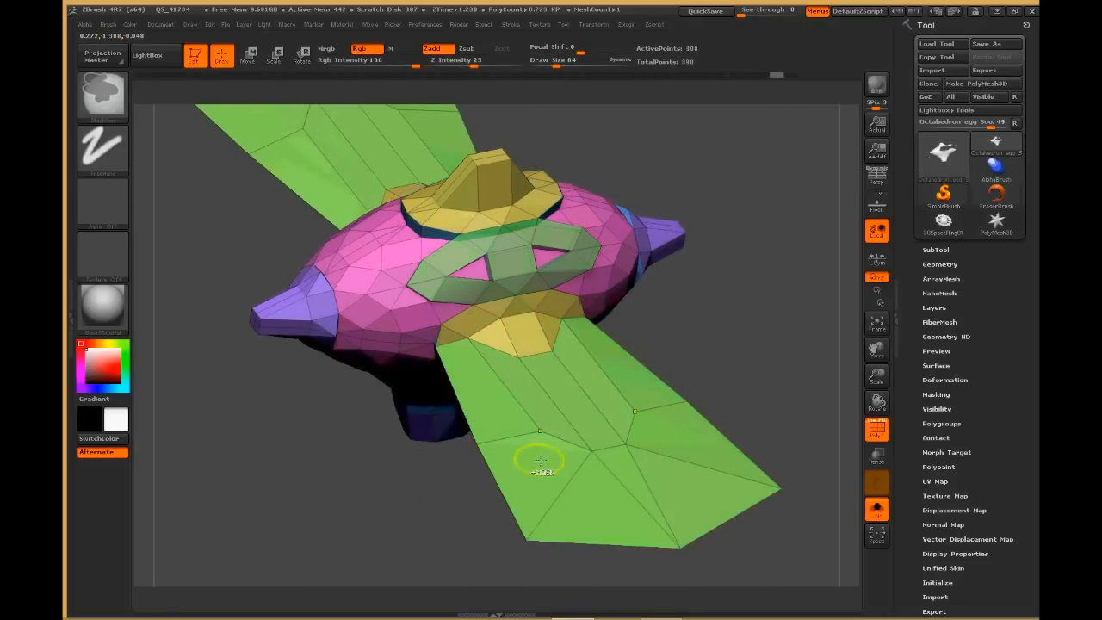
mouse_move(395, 478)
mouse_down()
mouse_move(439, 432)
mouse_move(415, 472)
mouse_up()
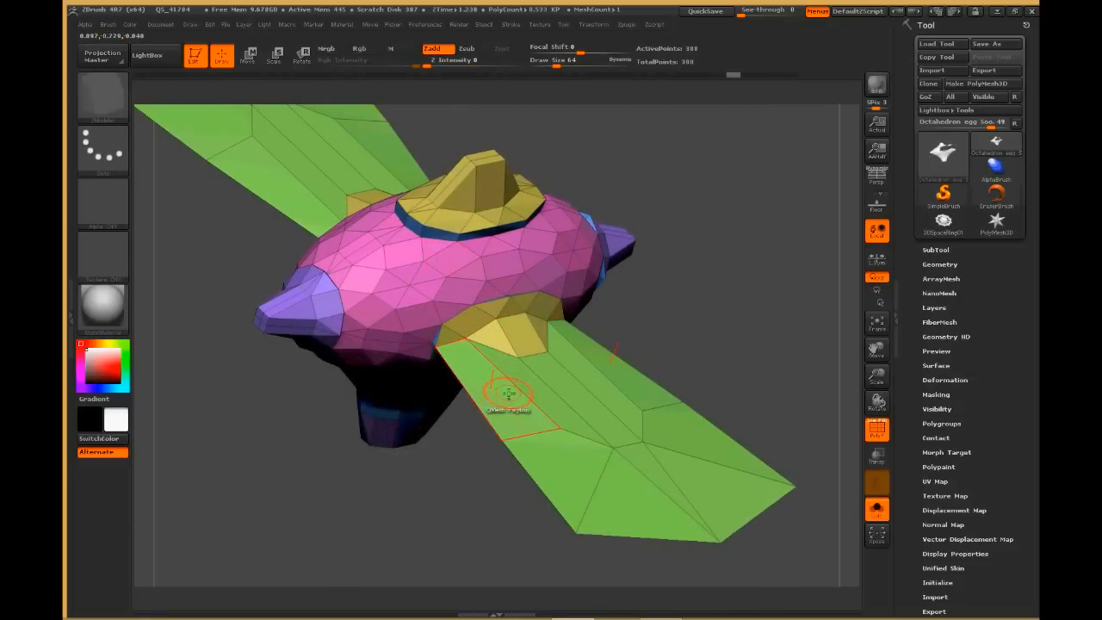
Step: Try QMesh polyloop extrusions starting from the wing's inner side polygon and its outer polygon, undoing each one
drag(508, 392, 519, 392)
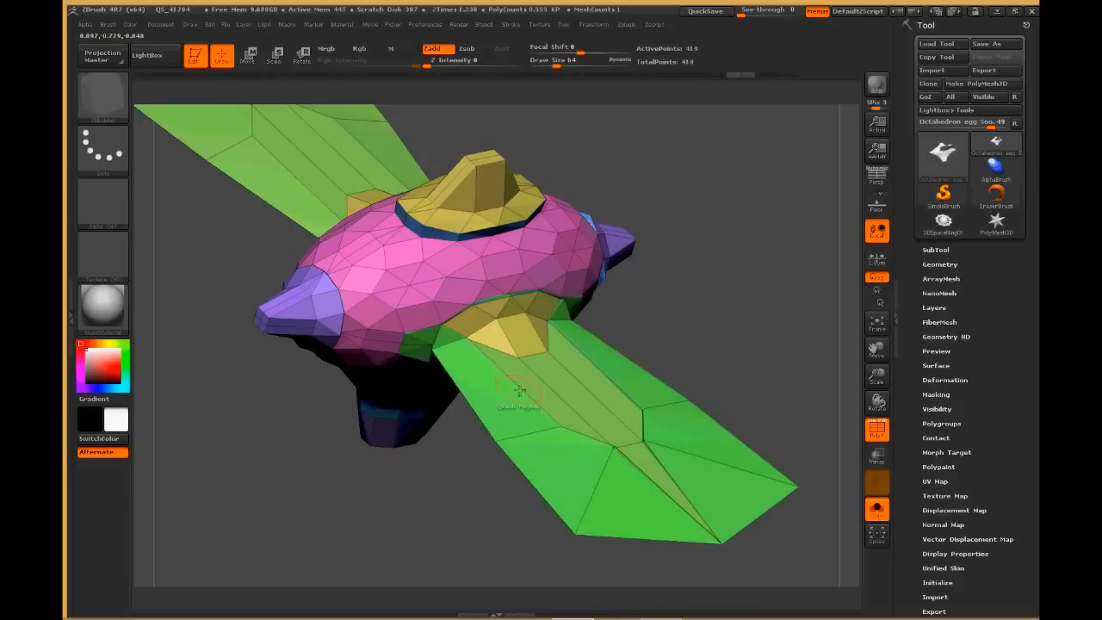
key(ctrl+z)
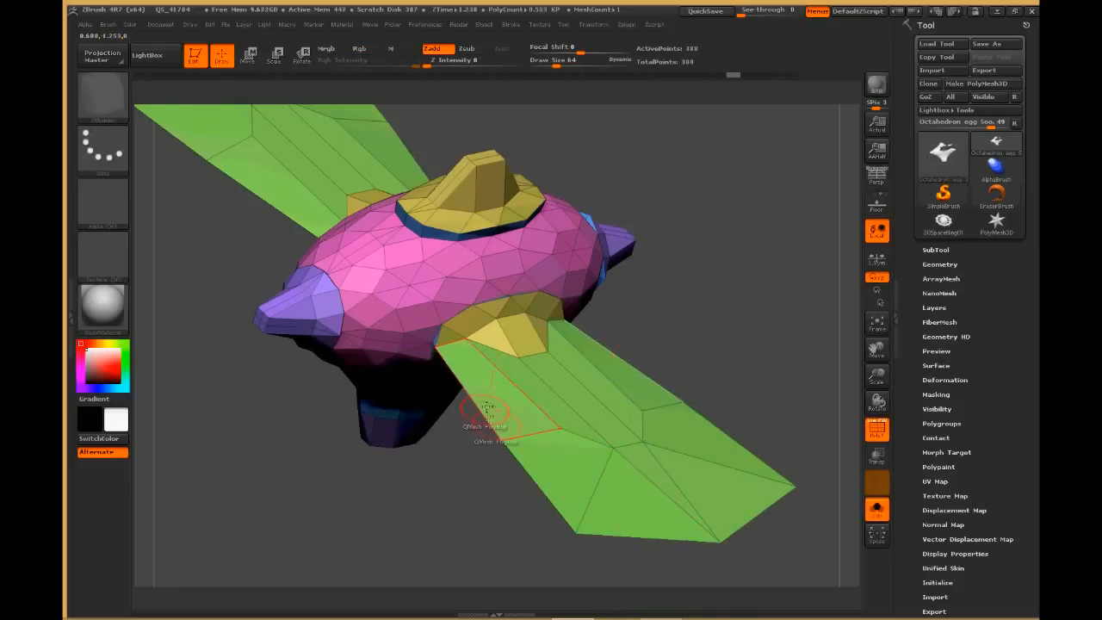
alt+drag(460, 492, 447, 577)
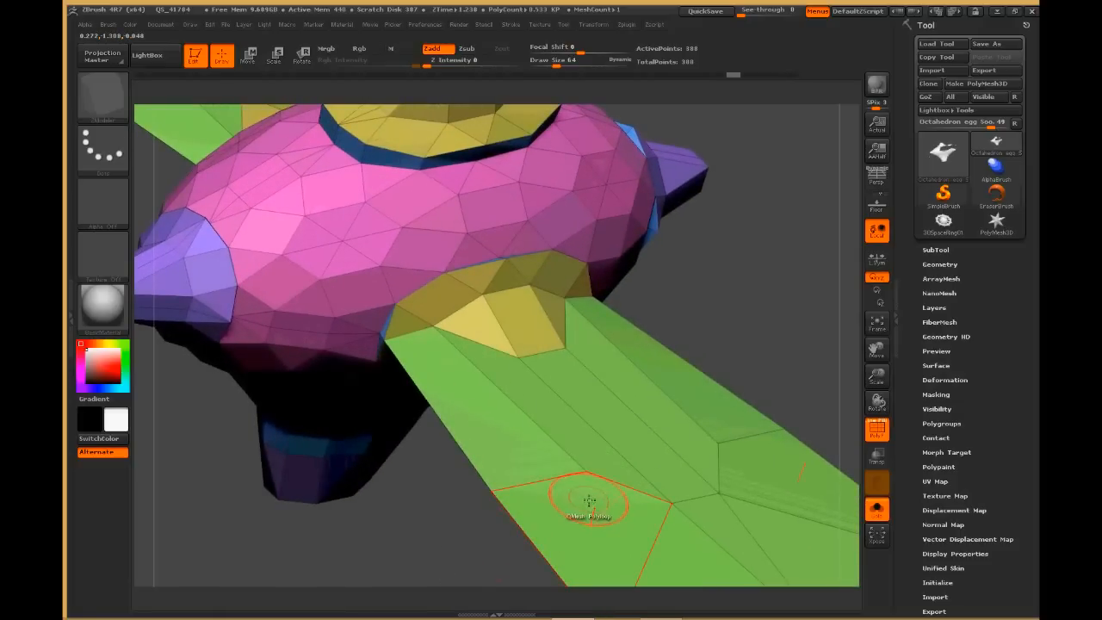
mouse_move(595, 497)
mouse_down()
mouse_move(598, 529)
mouse_move(594, 501)
mouse_up()
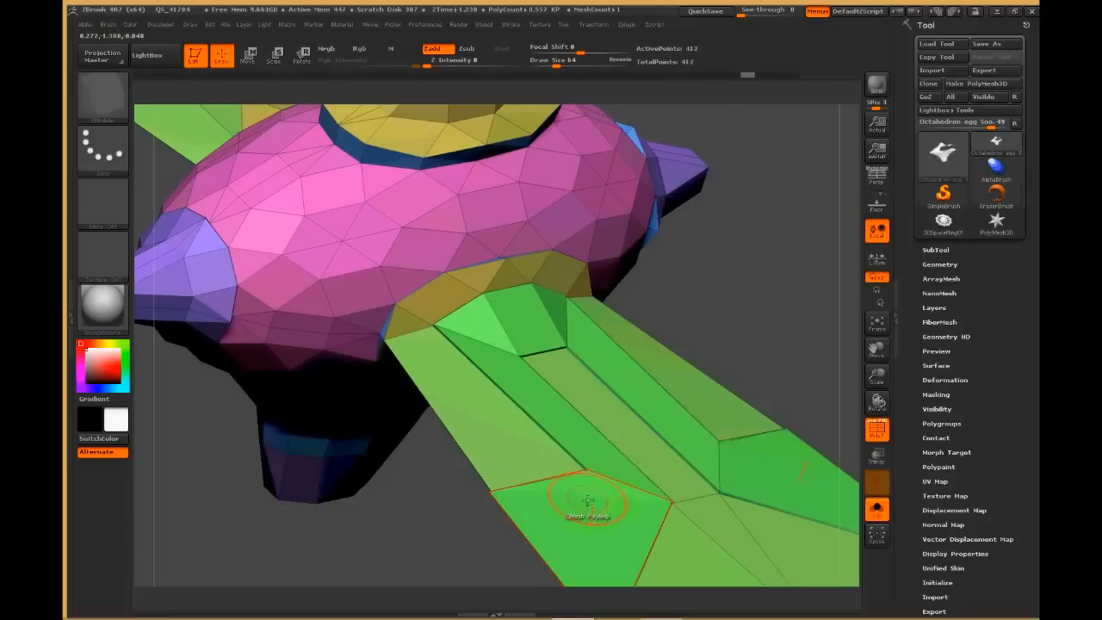
key(ctrl+z)
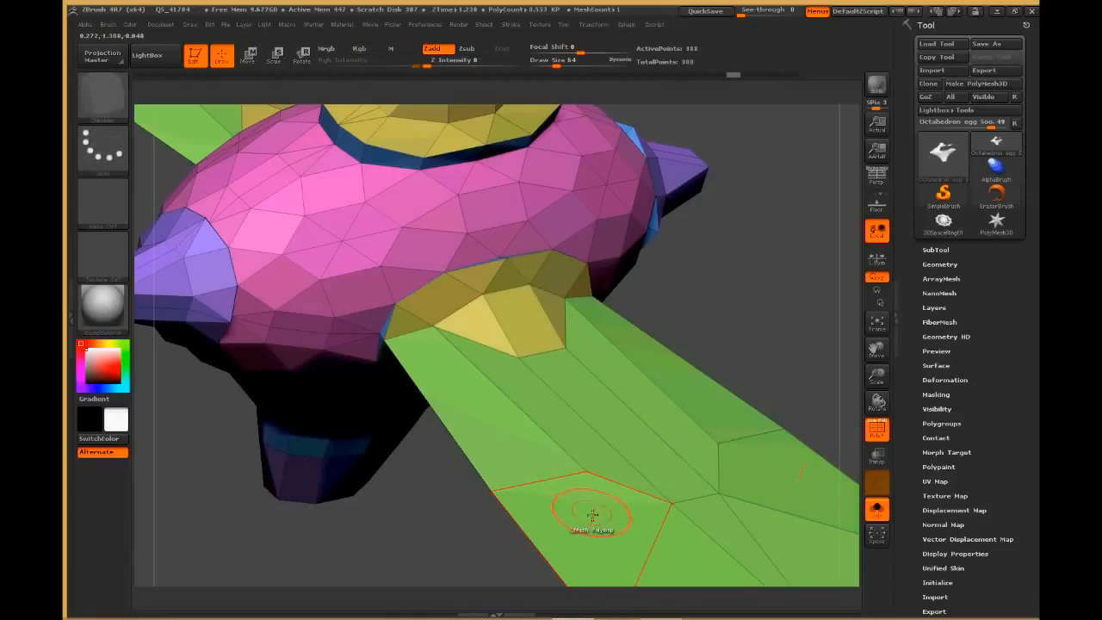
Step: Try QMesh polyloop extrusions in different directions from one pink polygon beside the yellow wing root, undoing each one
drag(348, 298, 355, 302)
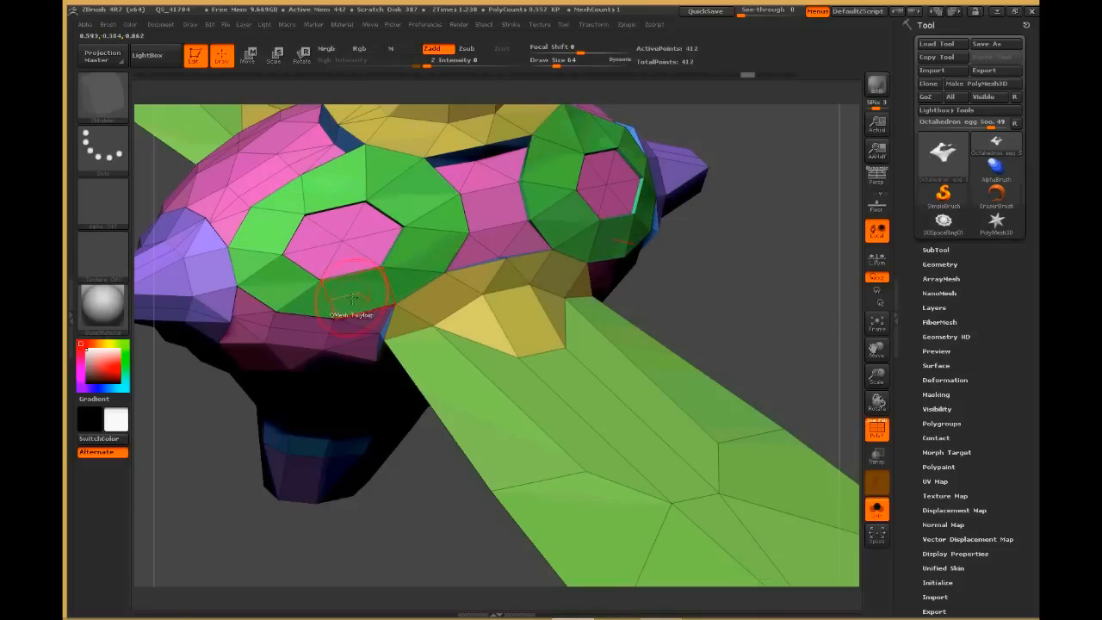
key(ctrl+z)
drag(355, 284, 361, 286)
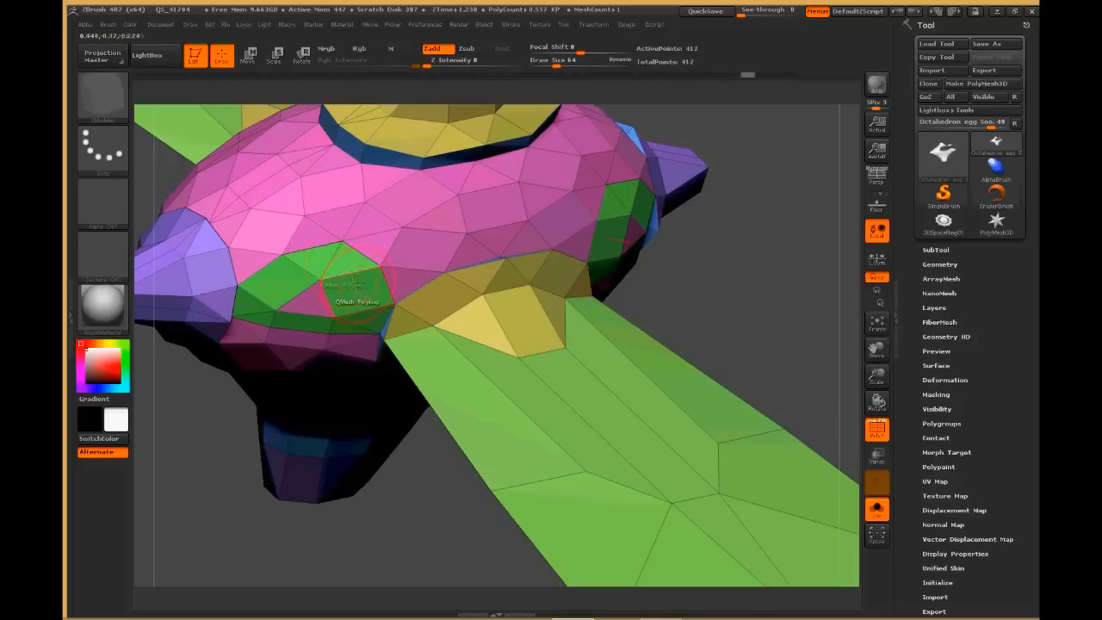
key(ctrl+z)
drag(344, 297, 346, 297)
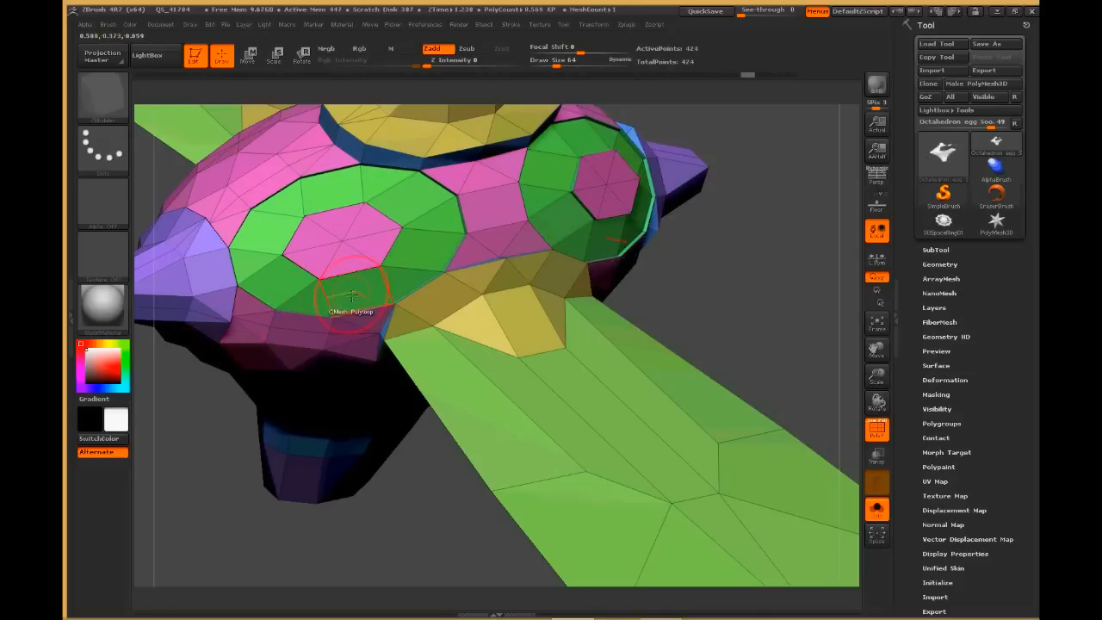
key(ctrl+z)
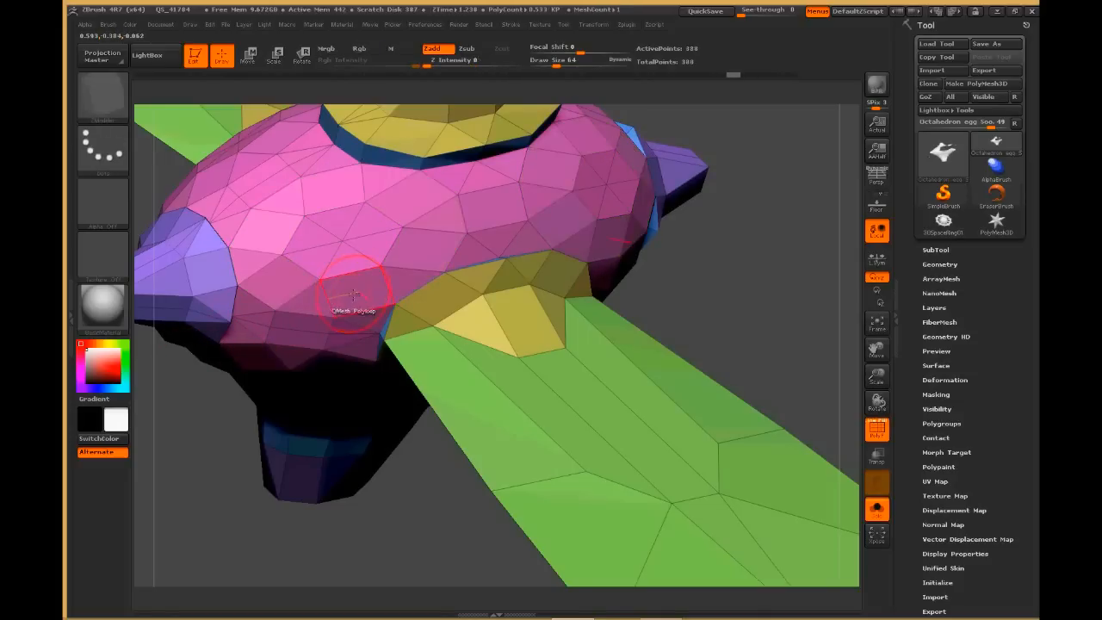
mouse_move(364, 300)
mouse_down()
mouse_move(364, 288)
mouse_move(367, 310)
mouse_up()
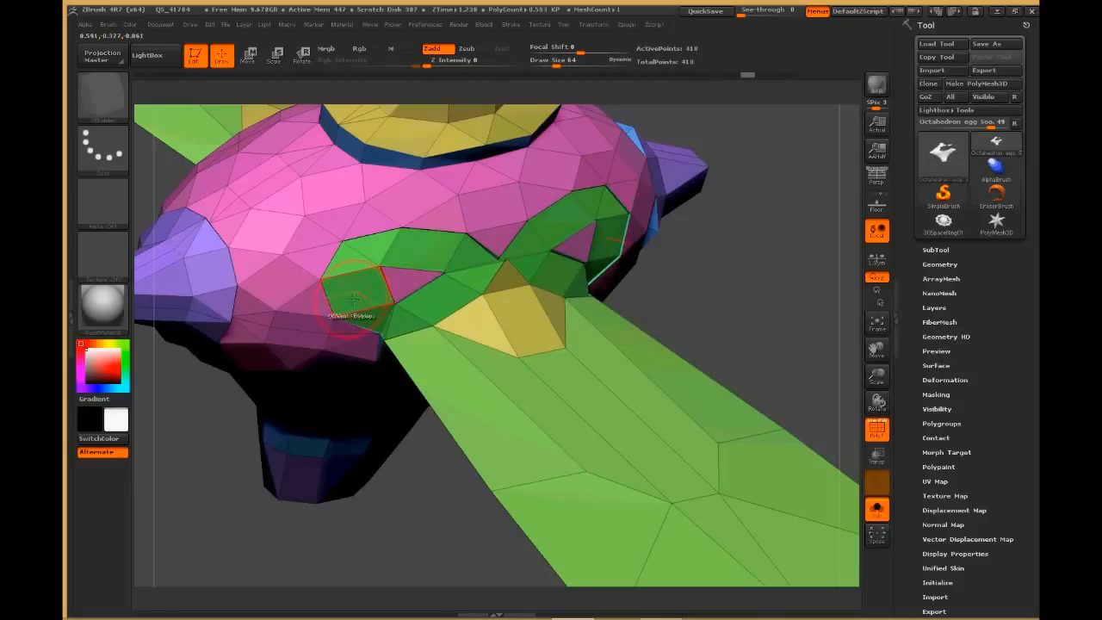
key(ctrl+z)
mouse_move(376, 289)
mouse_down()
mouse_move(360, 296)
mouse_move(378, 290)
mouse_up()
key(ctrl+z)
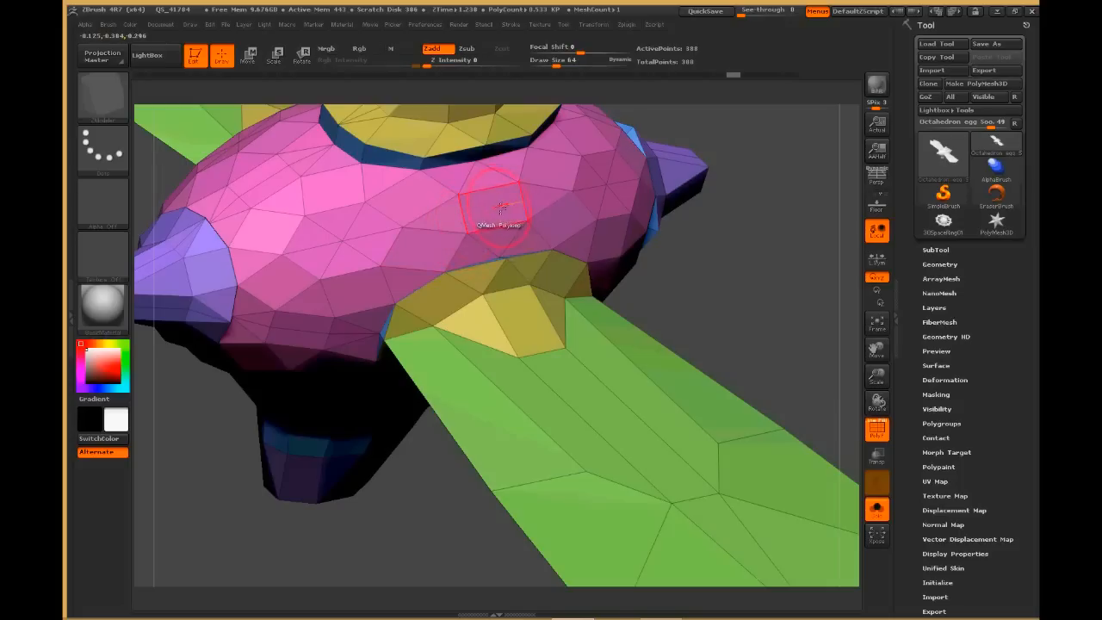
Step: Set the QMesh target to A Single Poly and extrude one pink polygon above the wing root, giving it a different polygroup
key(space)
click(379, 296)
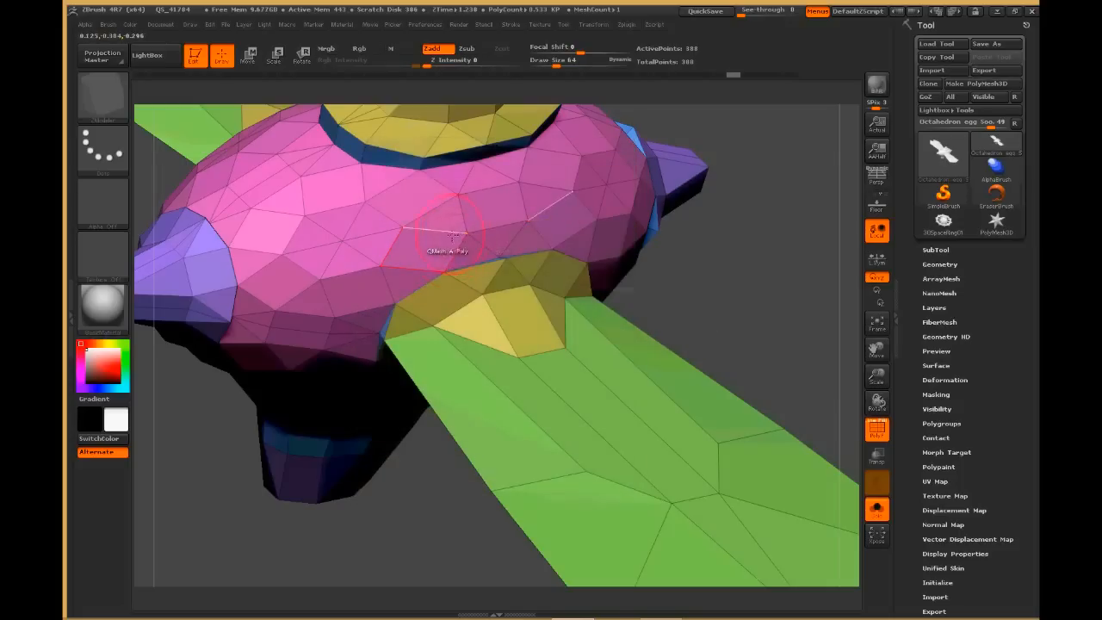
drag(496, 207, 511, 206)
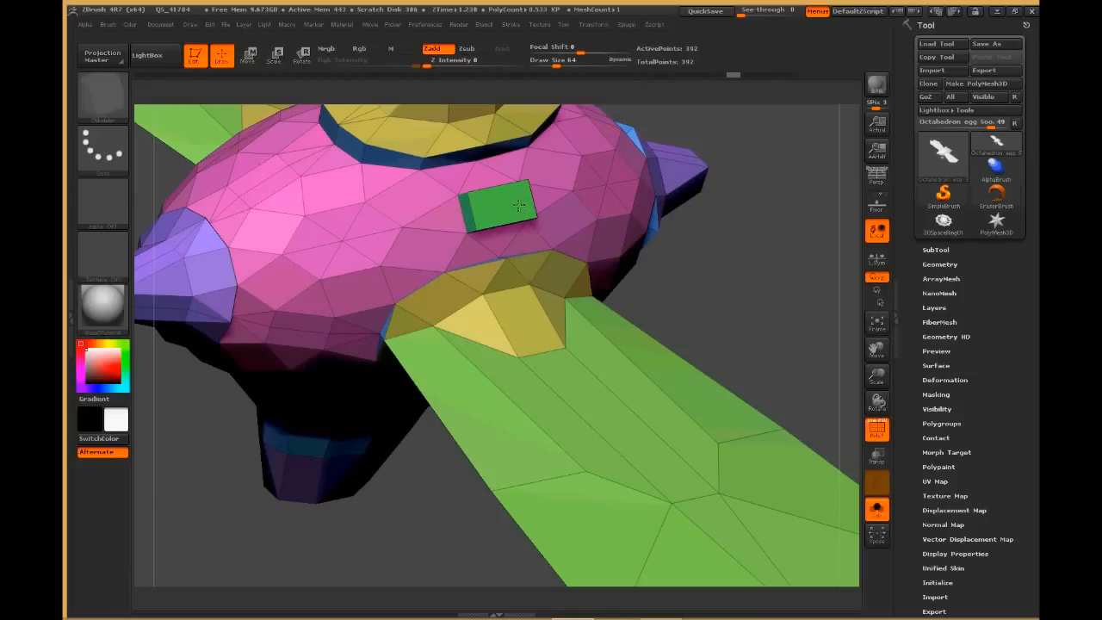
click(519, 204)
key(alt)
key(alt)
key(alt)
click(529, 205)
click(531, 205)
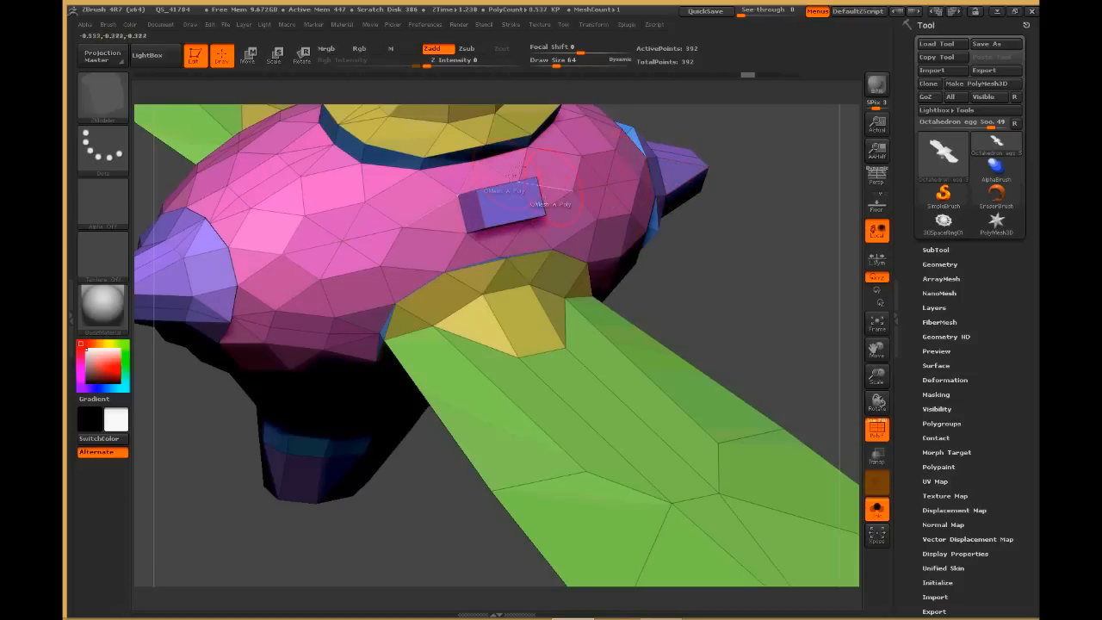
Step: Isolate the extruded polygon's purple polygroup and show the whole mesh again
key(ctrl+shift)
ctrl+shift+click(514, 207)
mouse_move(514, 215)
mouse_down()
mouse_move(485, 290)
mouse_move(504, 348)
mouse_move(506, 230)
mouse_move(523, 311)
mouse_up()
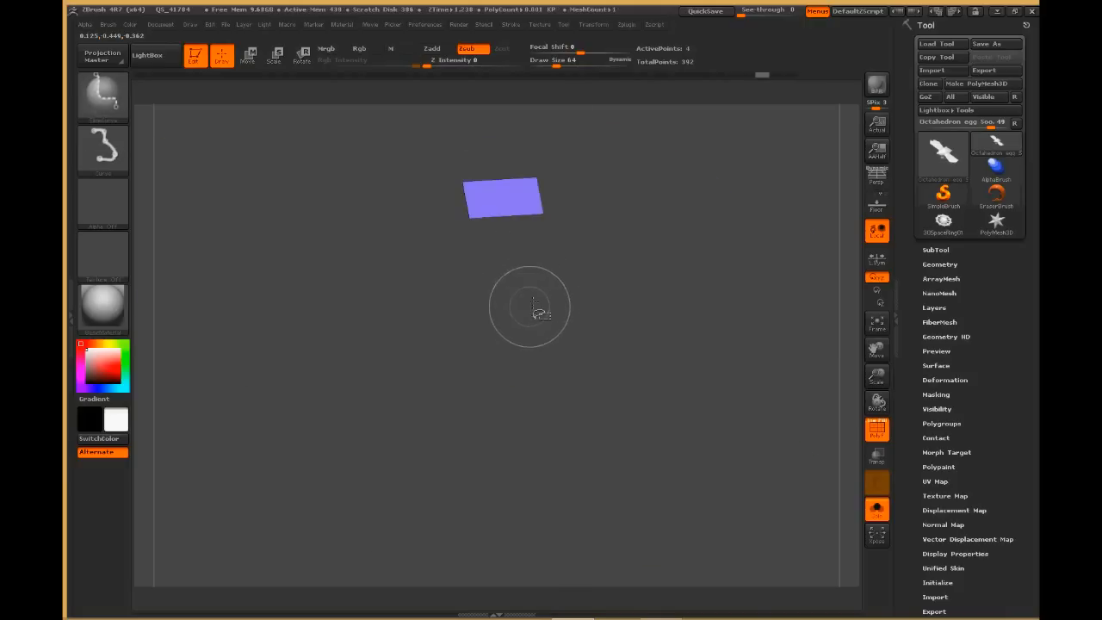
ctrl+shift+click(529, 308)
Step: Set the Polygroup polygon action to the All Polygons target with Six Sides and apply it to the mesh
key(space)
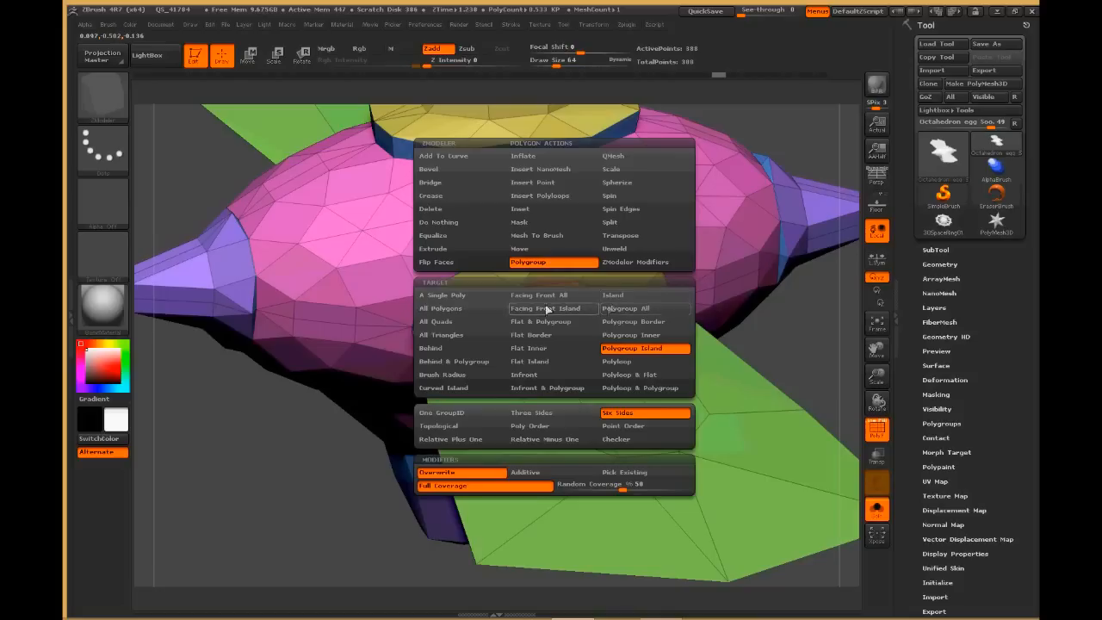
click(440, 310)
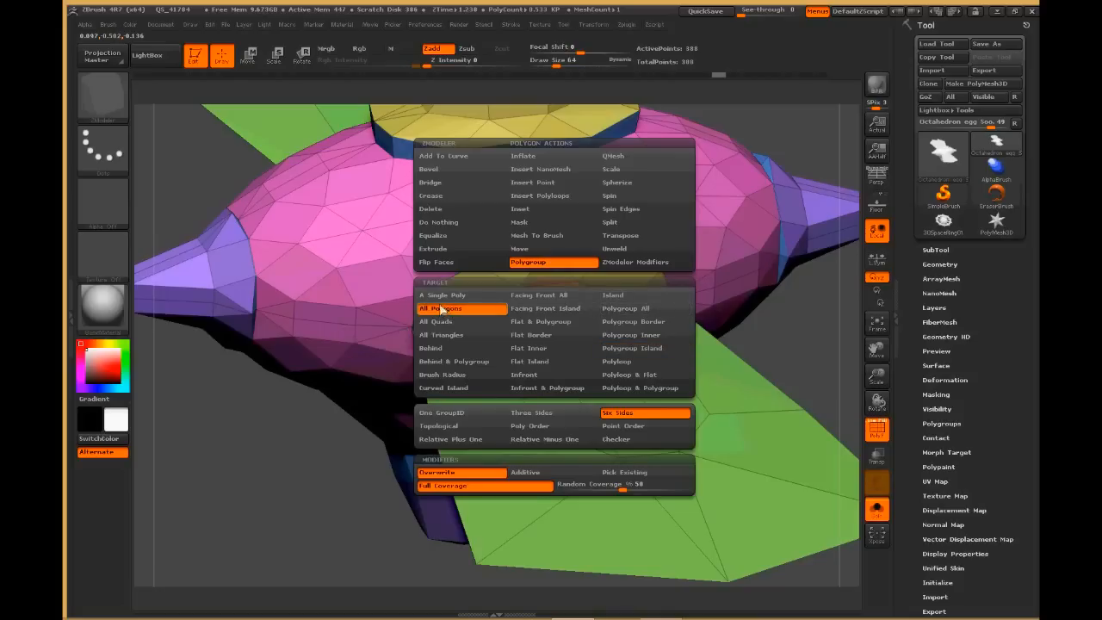
click(643, 417)
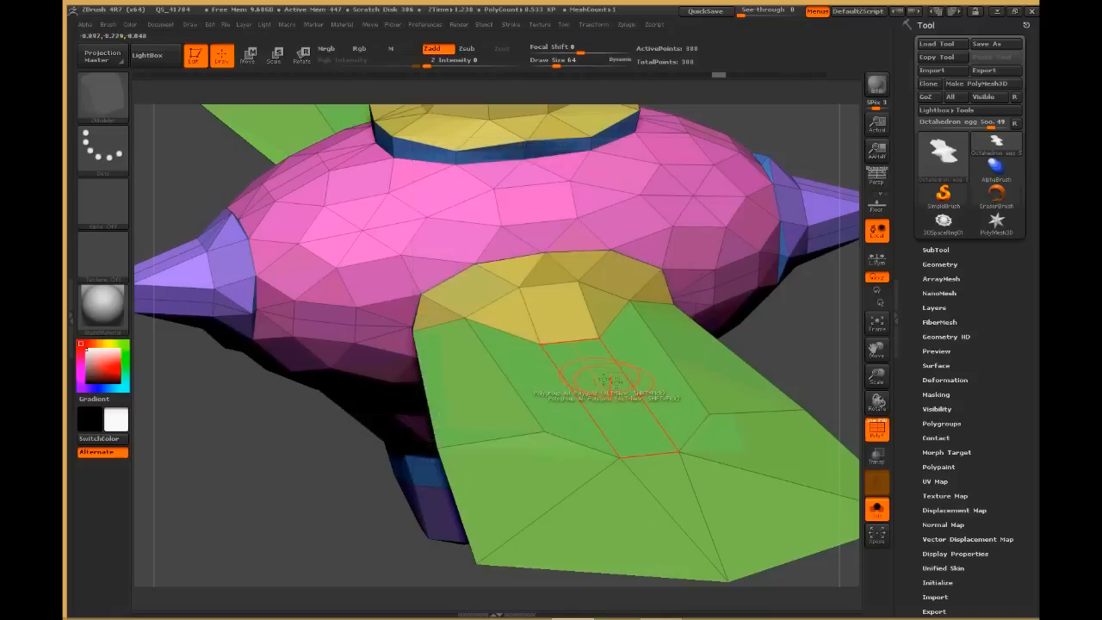
click(450, 244)
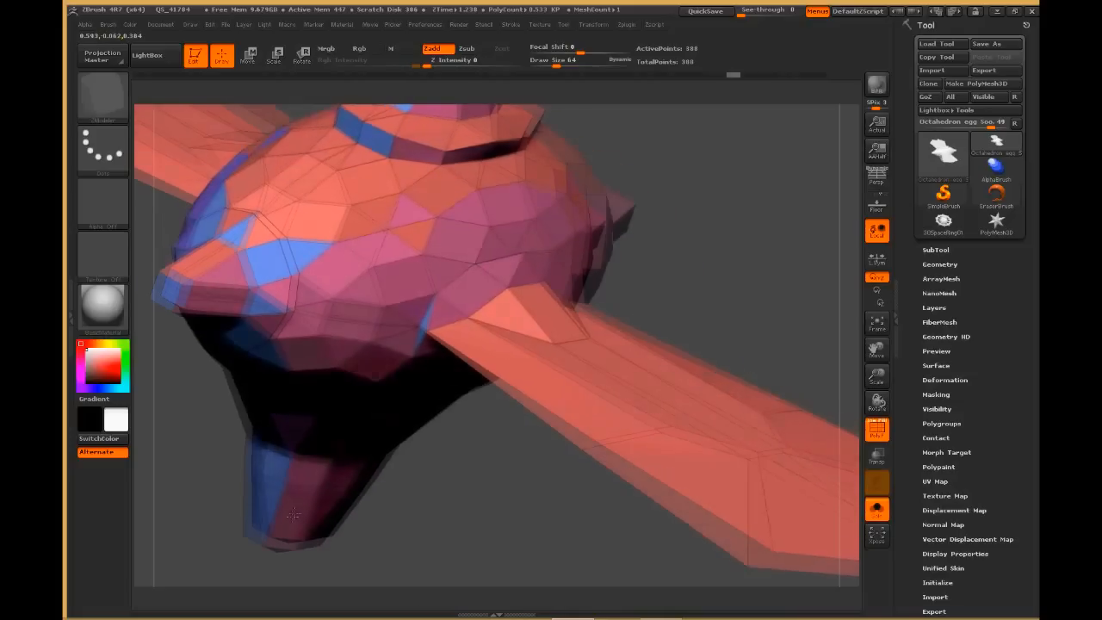
mouse_move(293, 515)
mouse_down()
mouse_move(287, 534)
mouse_move(301, 536)
mouse_move(326, 475)
mouse_move(447, 508)
mouse_move(422, 433)
mouse_move(400, 495)
mouse_move(418, 511)
mouse_move(362, 510)
mouse_move(426, 487)
mouse_move(468, 341)
mouse_move(459, 326)
mouse_up()
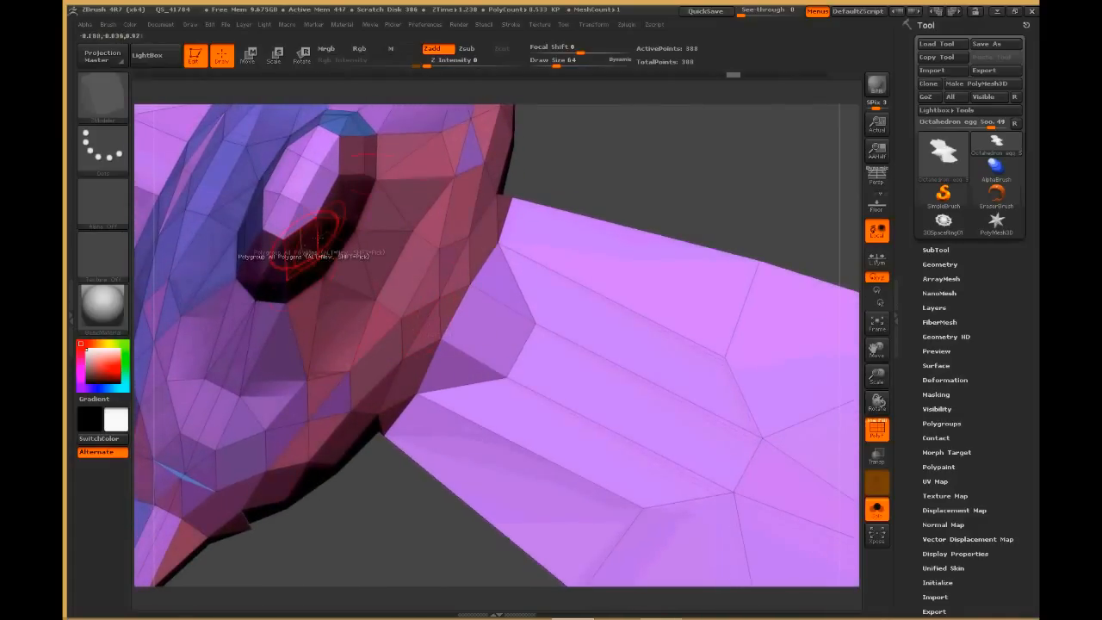
Step: Isolate the purple polygroup covering the wing with double-sided display on, and restore the visibility of the whole mesh
key(ctrl+shift)
ctrl+shift+click(302, 179)
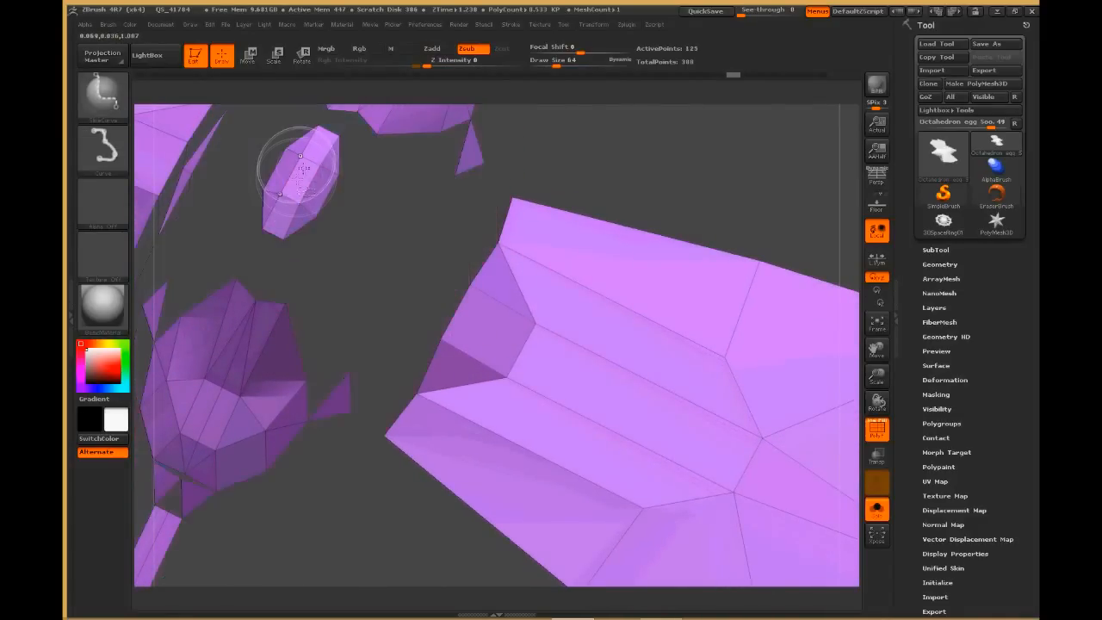
mouse_move(394, 273)
mouse_down()
mouse_move(404, 248)
mouse_move(399, 337)
mouse_move(531, 450)
mouse_move(414, 273)
mouse_move(363, 234)
mouse_move(596, 253)
mouse_move(551, 245)
mouse_move(494, 264)
mouse_move(297, 353)
mouse_move(272, 366)
mouse_move(258, 422)
mouse_up()
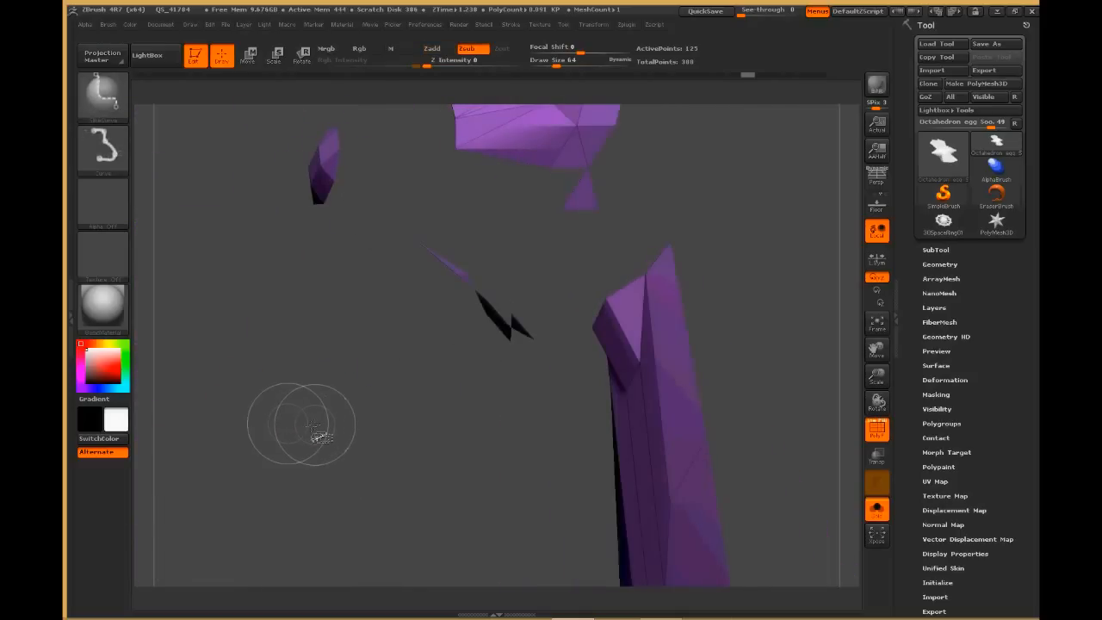
click(957, 555)
click(960, 558)
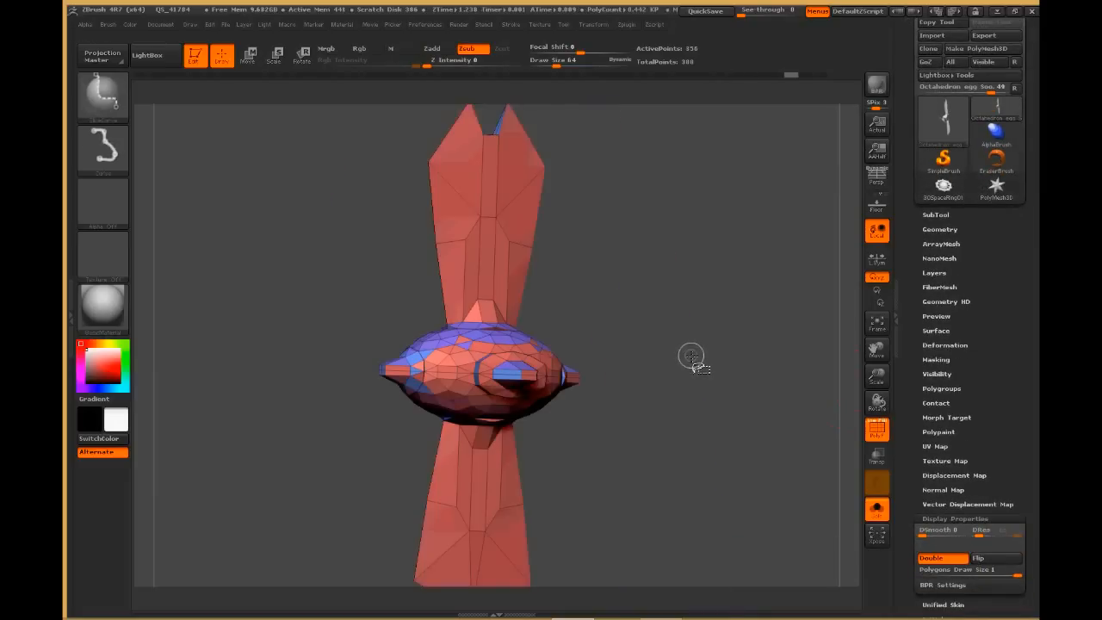
mouse_move(694, 361)
ctrl+shift+mouse_down()
mouse_move(694, 507)
mouse_move(663, 514)
mouse_move(696, 505)
mouse_move(613, 517)
mouse_move(696, 460)
mouse_move(721, 459)
mouse_move(623, 480)
mouse_move(604, 455)
mouse_move(347, 450)
mouse_move(632, 430)
mouse_move(623, 459)
mouse_move(312, 452)
mouse_move(533, 426)
mouse_move(678, 453)
mouse_move(704, 388)
mouse_move(666, 405)
mouse_move(620, 405)
mouse_move(561, 502)
mouse_move(570, 497)
ctrl+shift+mouse_up()
ctrl+shift+click(639, 439)
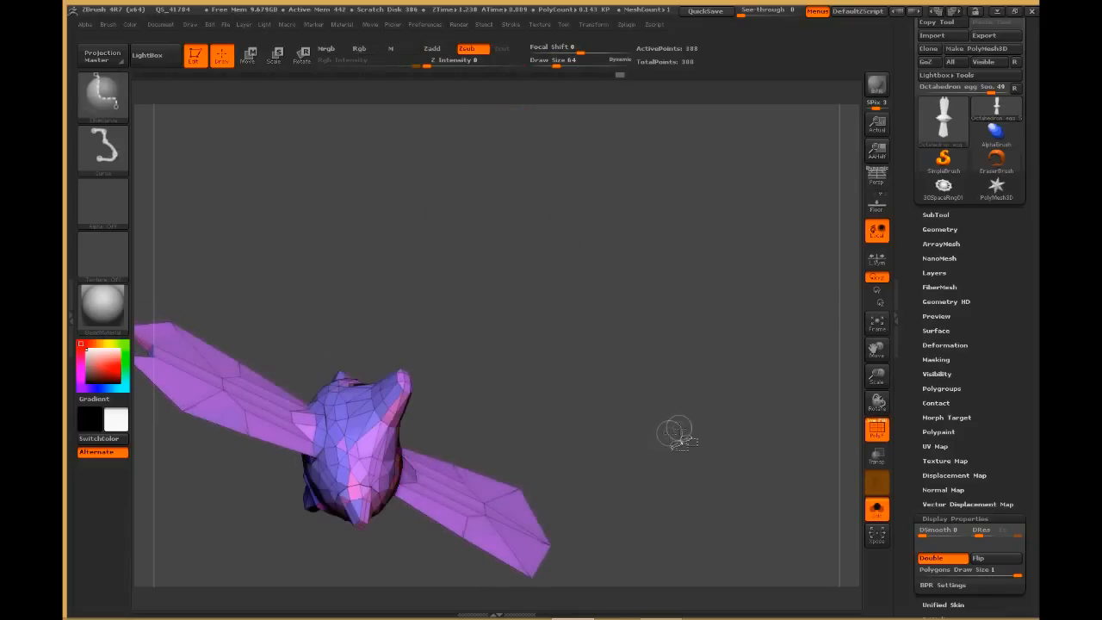
Step: Undo the visibility changes and the six-sided polygroup assignment on the winged mesh
key(ctrl+z)
key(ctrl+z)
key(ctrl+z)
key(ctrl+z)
key(ctrl+z)
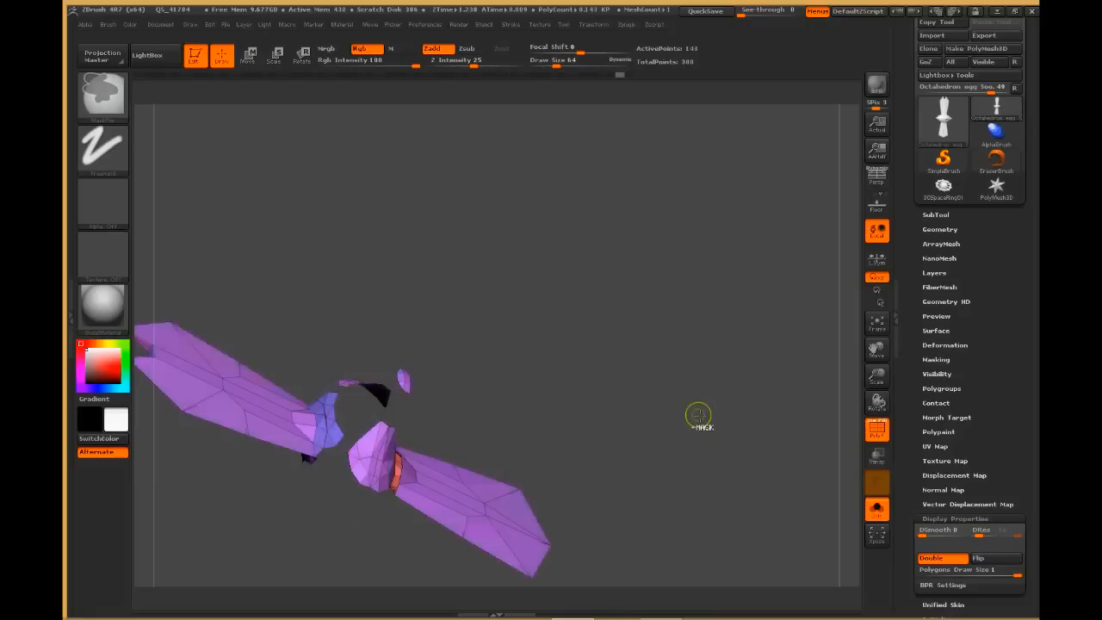
key(ctrl+z)
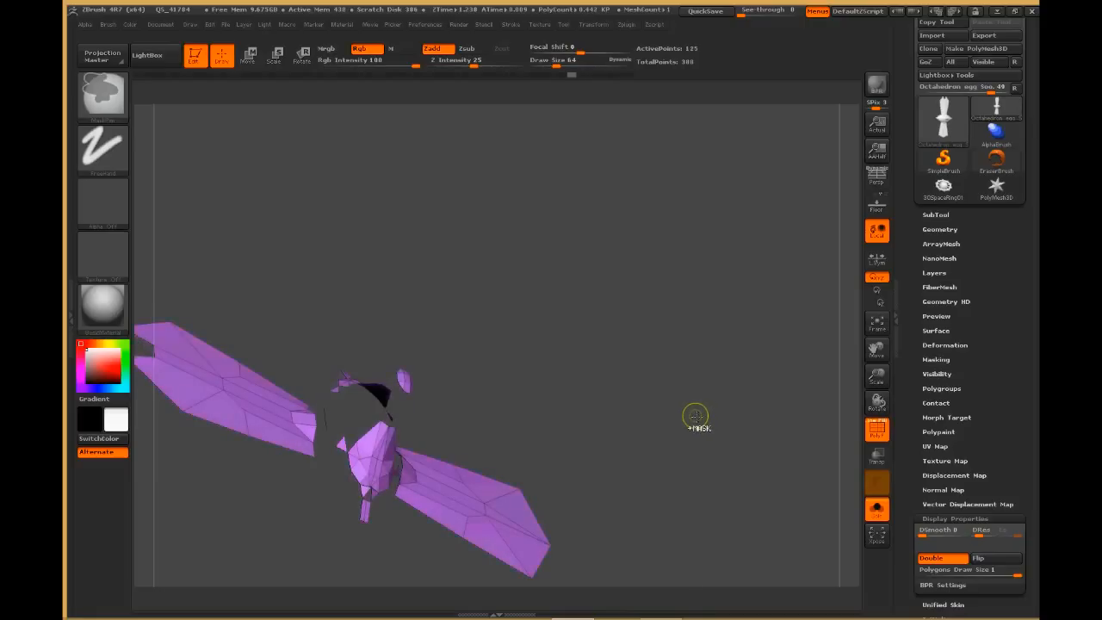
key(ctrl+z)
key(ctrl+z)
key(ctrl+z)
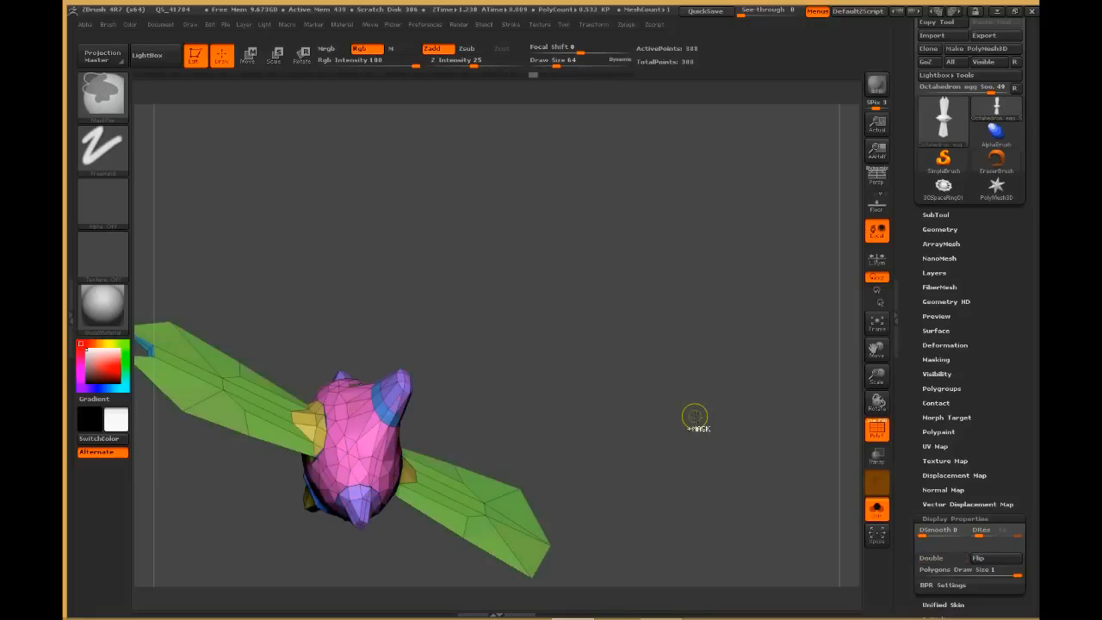
key(ctrl+z)
key(ctrl+z)
key(ctrl+z)
key(ctrl+z)
drag(687, 386, 755, 369)
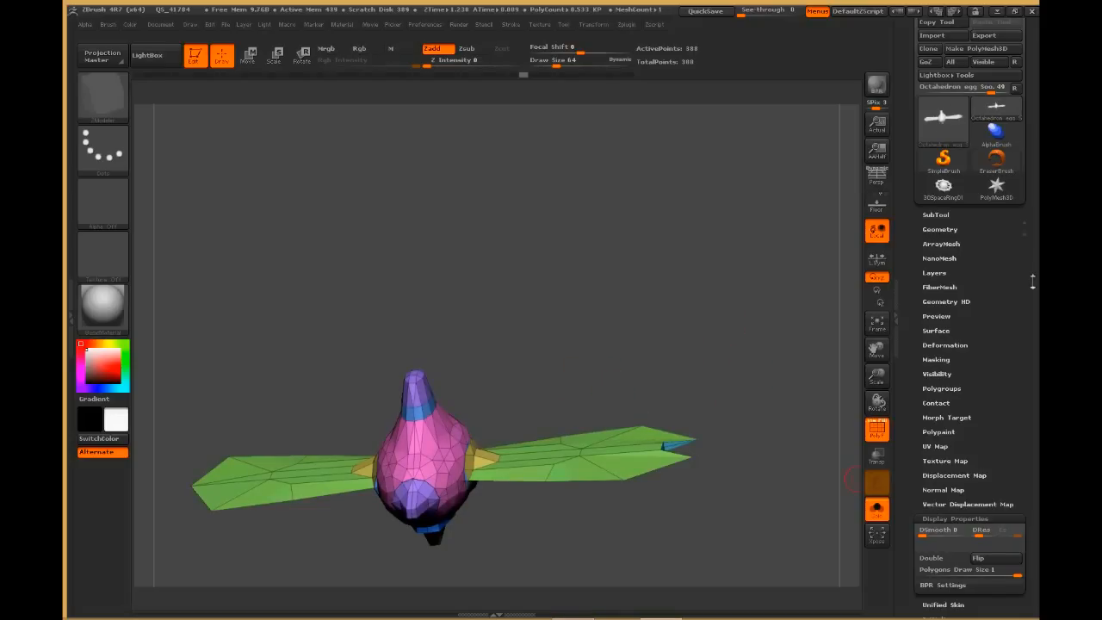
Step: Switch to the 3DSpaceRing01 tool and frame the model with its polyframe displayed
click(945, 186)
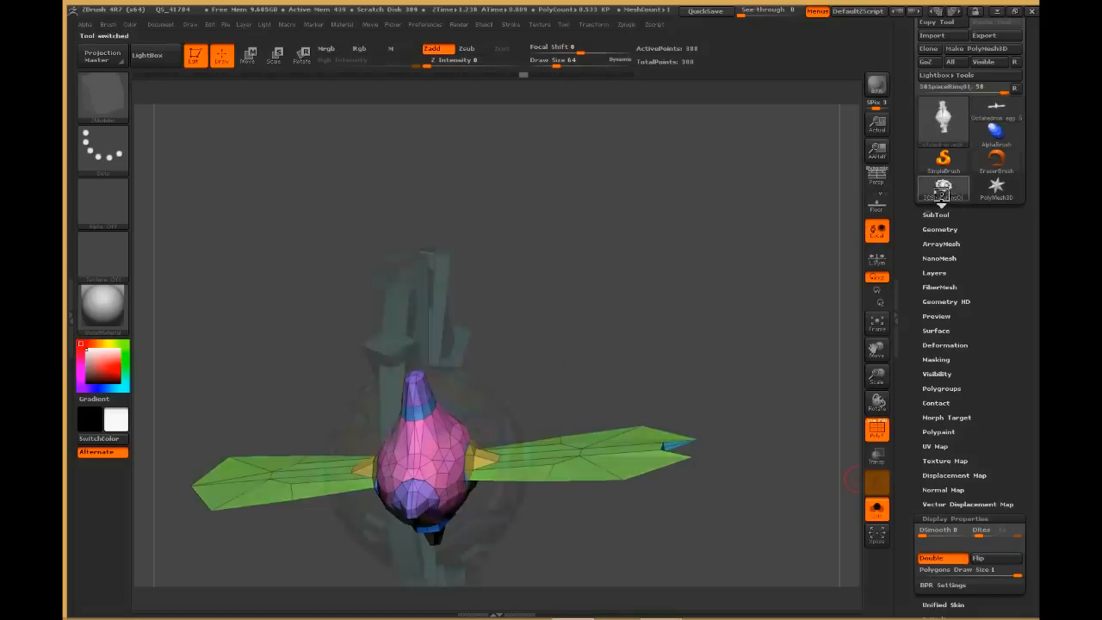
drag(733, 339, 794, 239)
click(877, 429)
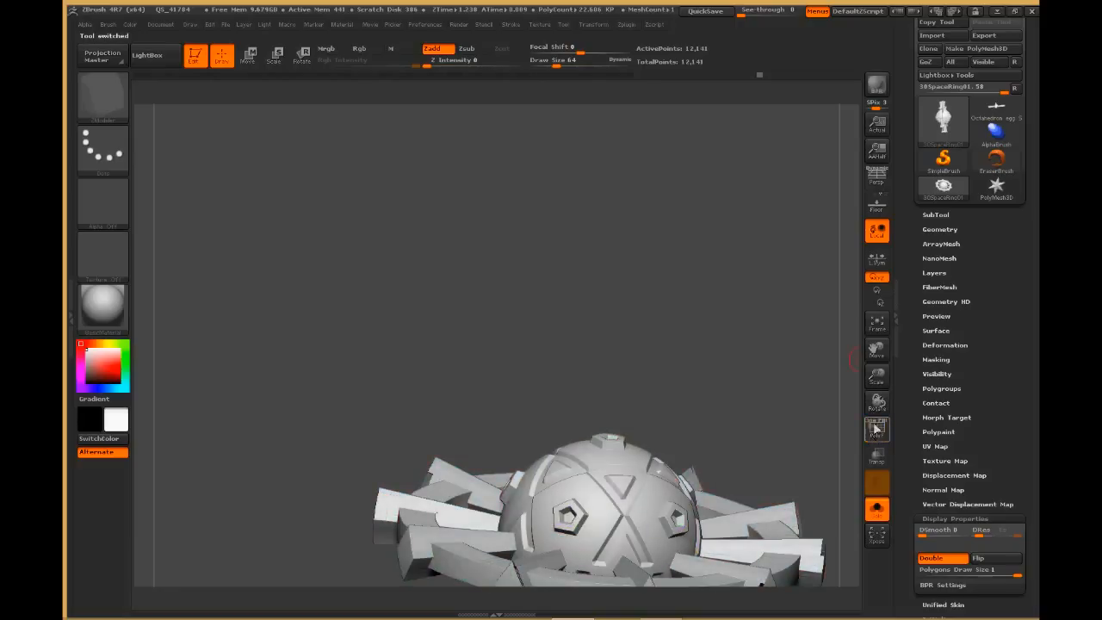
key(f)
click(879, 429)
Step: Turn on Dynamic Subdivision and examine the edges and polygroups at the ends of the space ring's spokes
drag(781, 443, 742, 483)
alt+right_drag(484, 477, 498, 505)
right_drag(543, 355, 577, 543)
key(d)
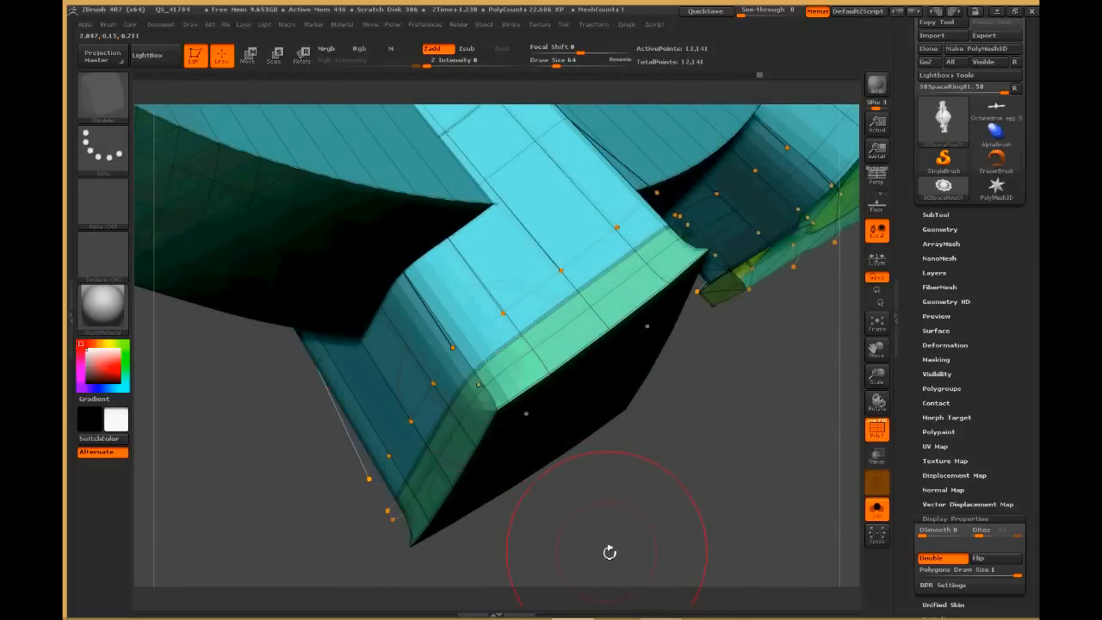
right_drag(643, 533, 555, 476)
key(f)
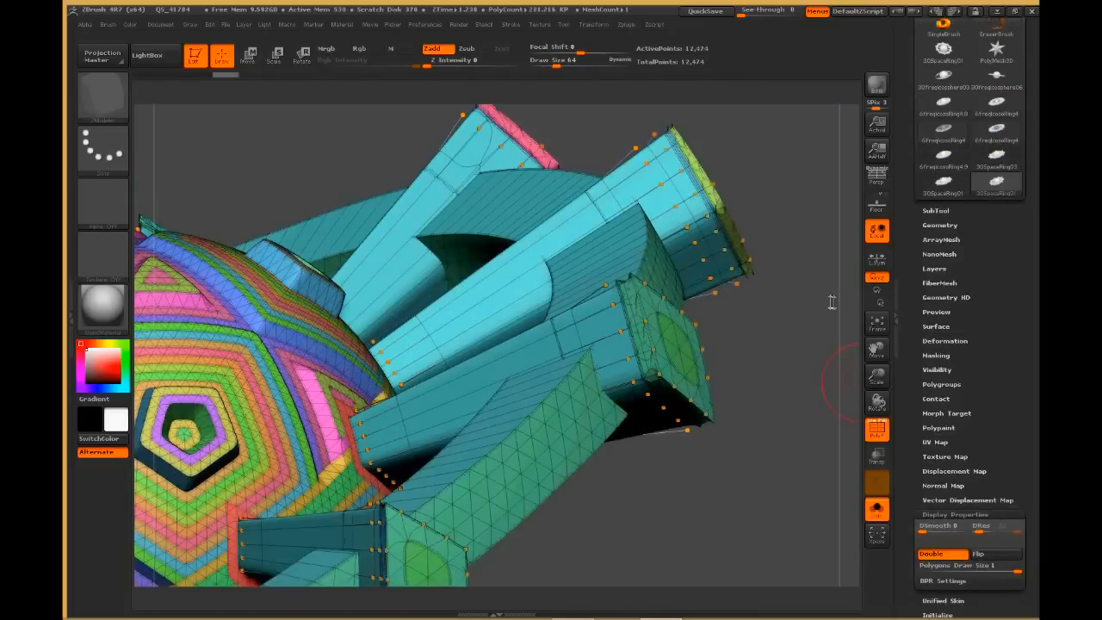
right_drag(798, 366, 762, 411)
right_drag(756, 475, 620, 399)
right_drag(649, 337, 681, 352)
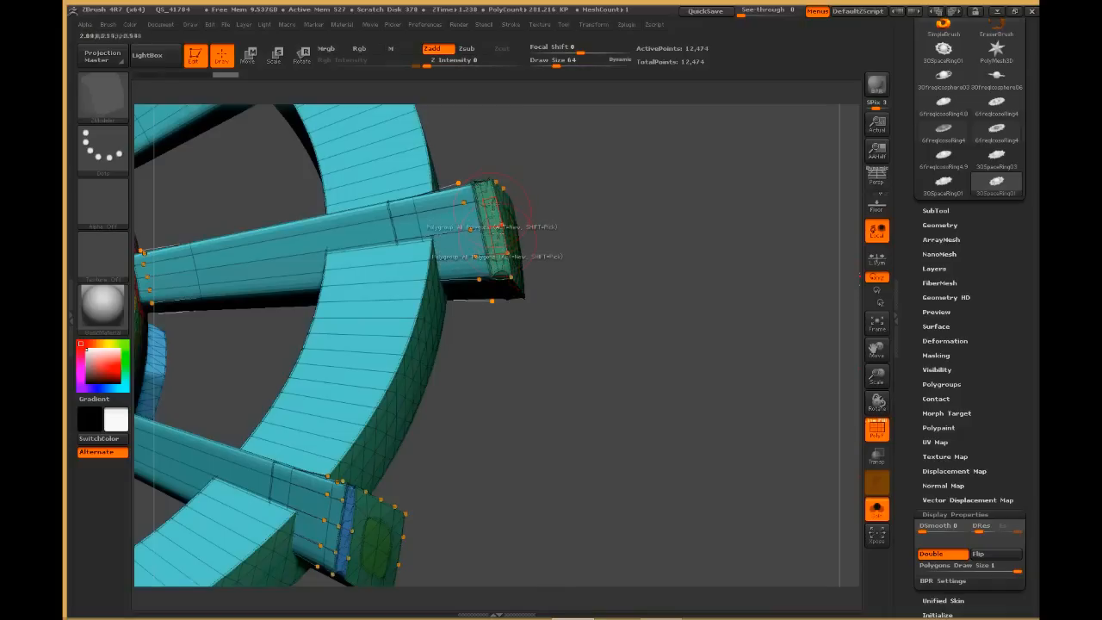
Step: Turn off double-sided display and examine the holes and edges at the outer ends of the spokes
click(953, 558)
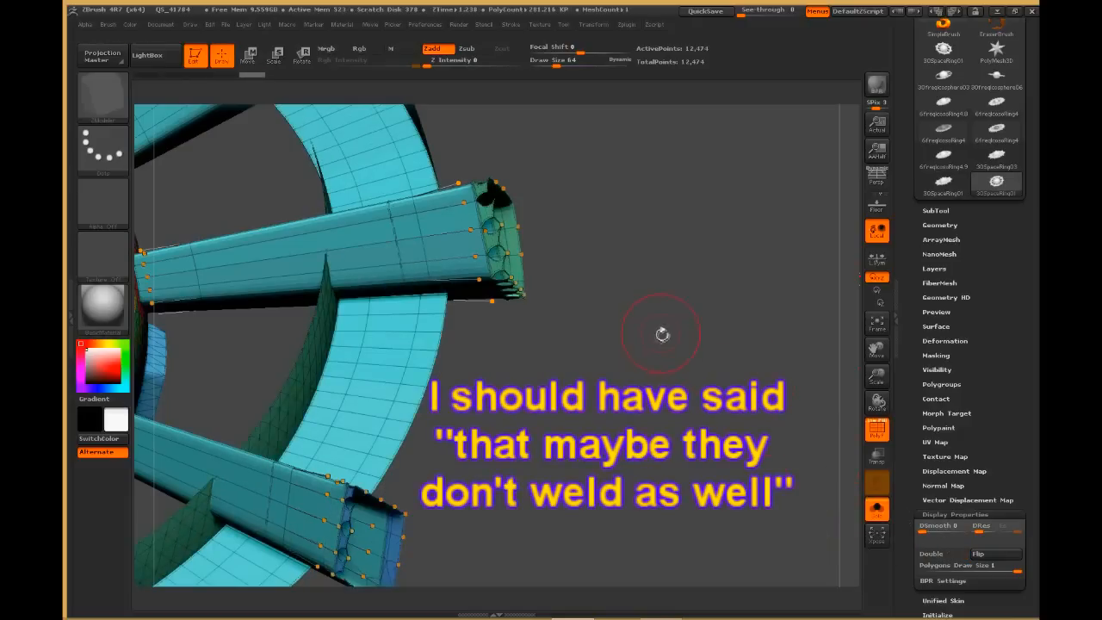
drag(662, 335, 599, 380)
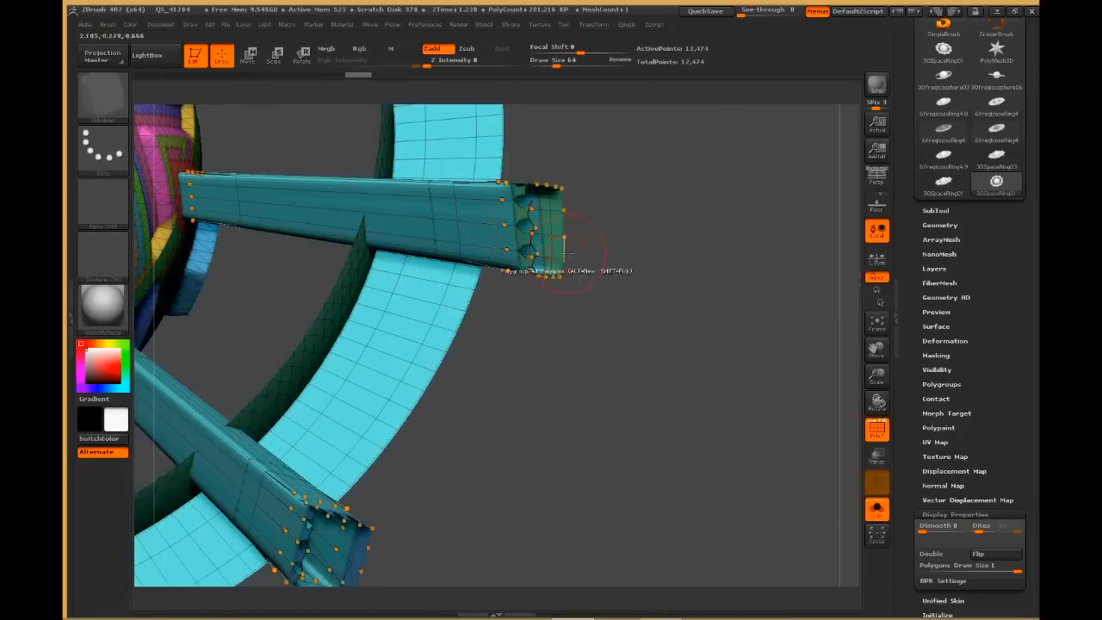
alt+drag(554, 247, 604, 437)
alt+drag(676, 235, 472, 524)
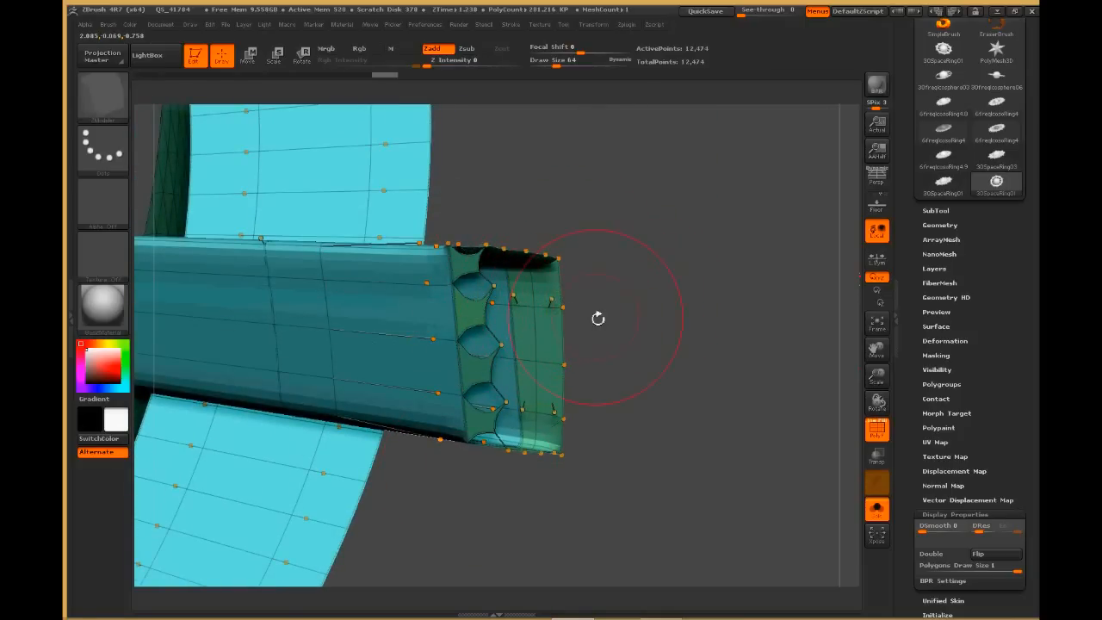
mouse_move(583, 323)
mouse_down()
mouse_move(507, 354)
mouse_move(572, 316)
mouse_up()
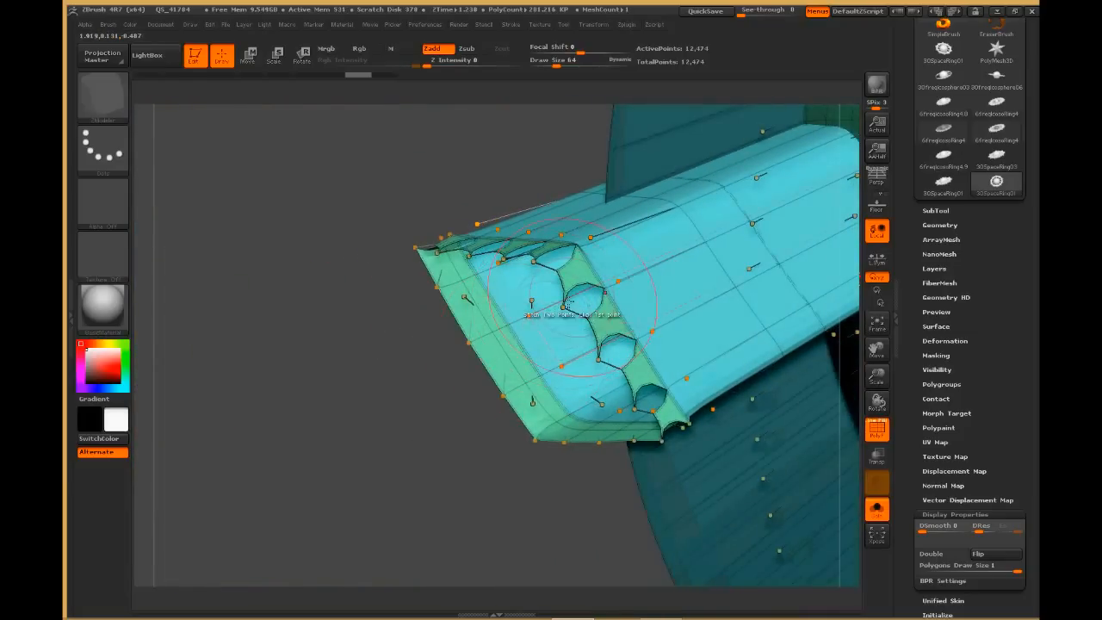
mouse_move(468, 373)
mouse_down()
mouse_move(500, 372)
mouse_move(604, 289)
mouse_up()
drag(675, 290, 654, 302)
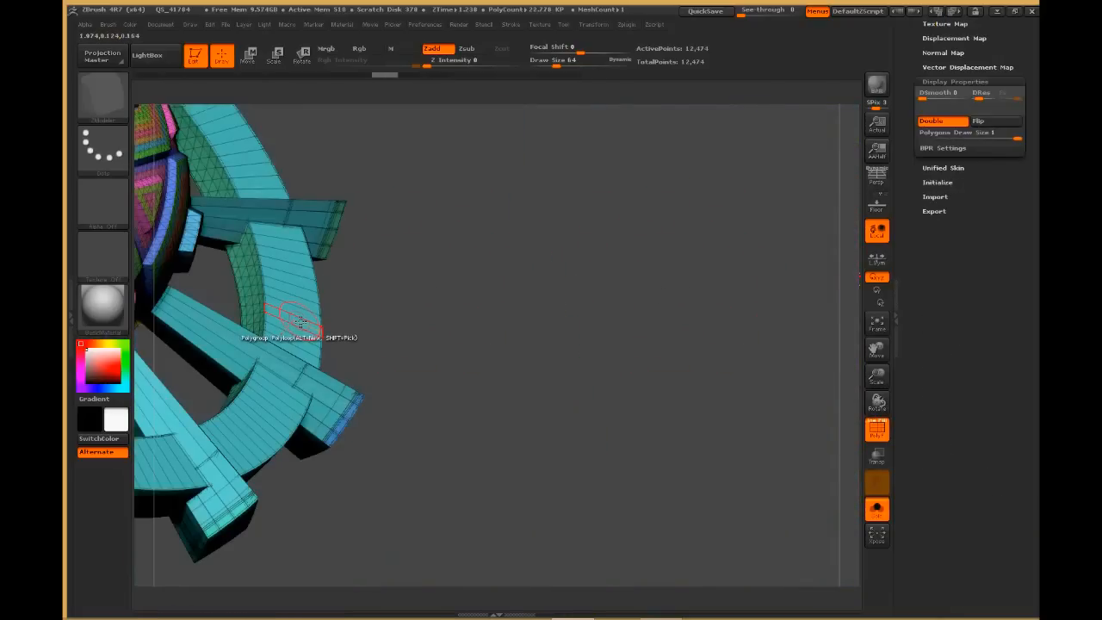
Step: Set the Polygroup polygon action's target to Polygroup Island and apply it to the flat face of the outer ring
key(space)
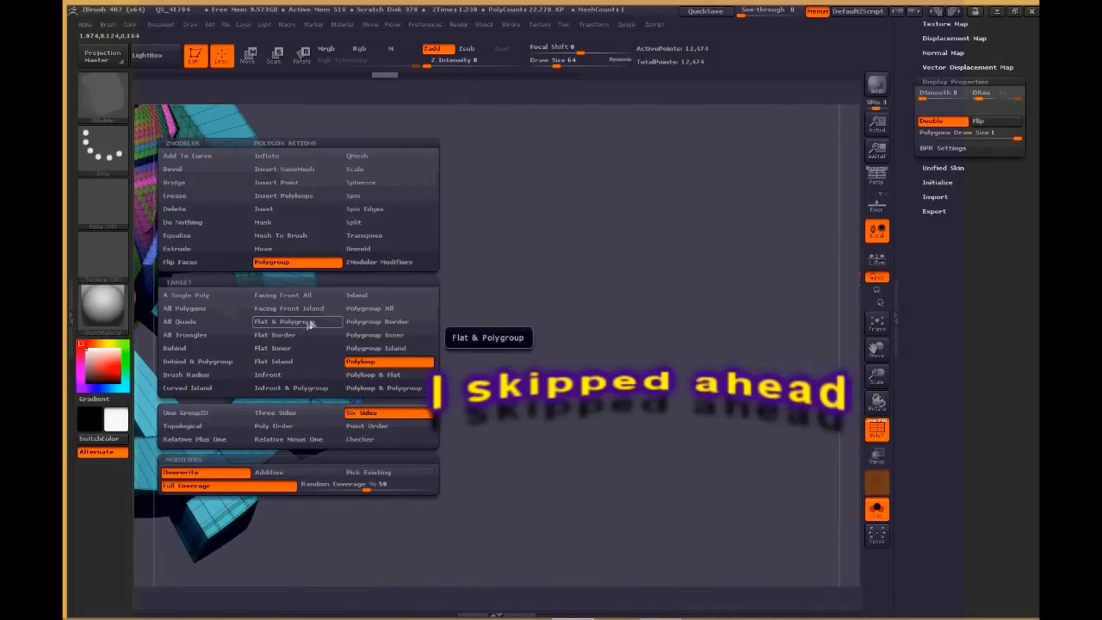
click(374, 351)
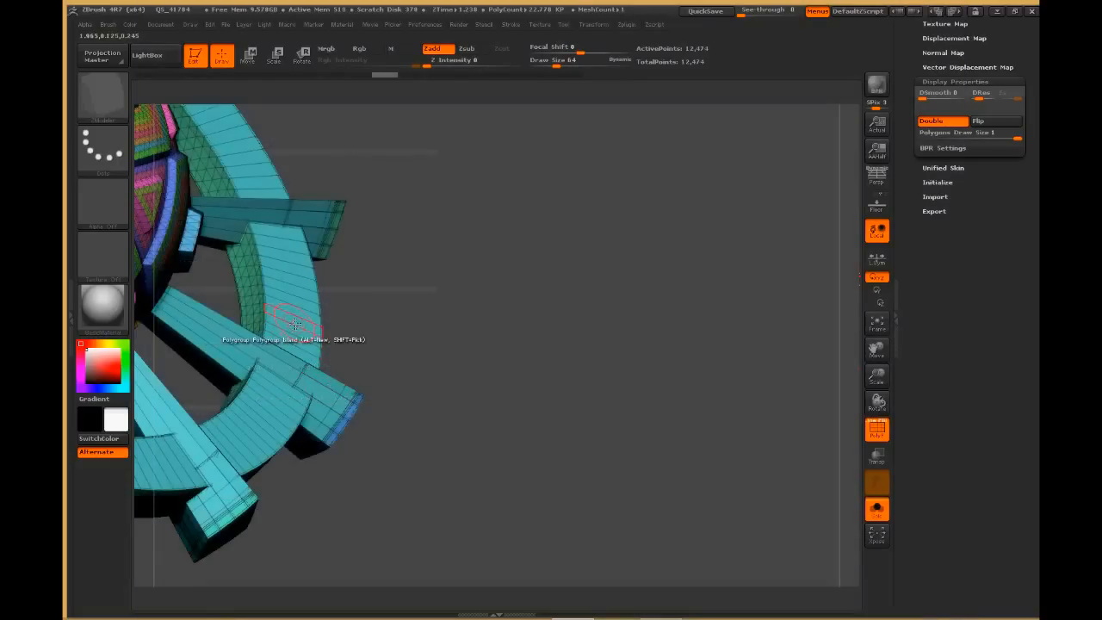
click(294, 322)
drag(422, 342, 348, 298)
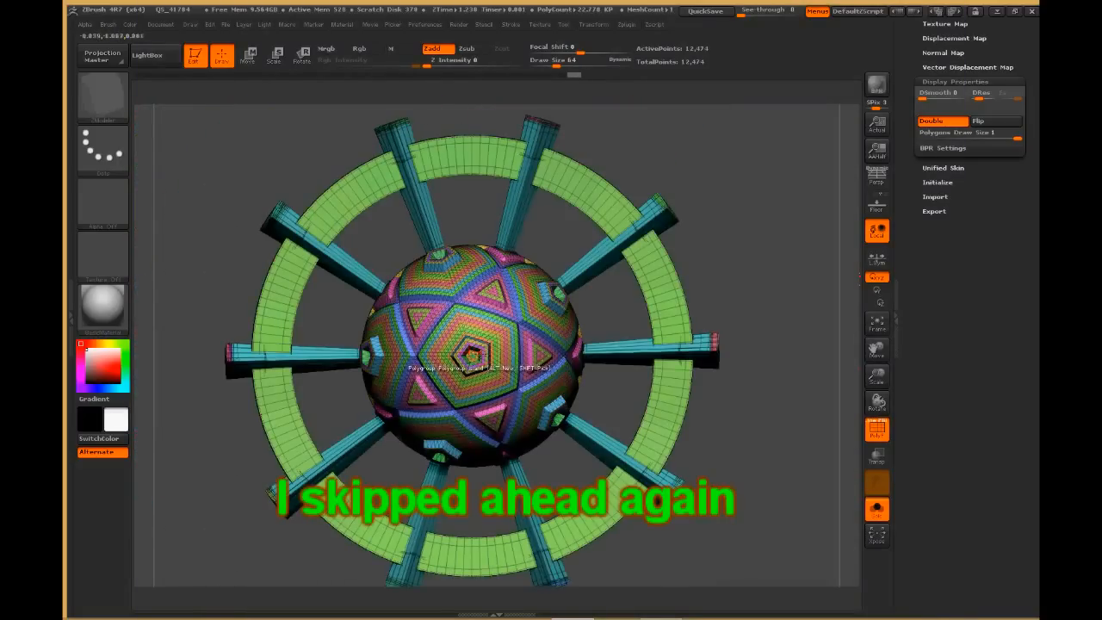
Step: Isolate the small central pentagon polygroup on the sphere and repeatedly grow the visible area to cover the surrounding pentagon panels
key(ctrl+shift)
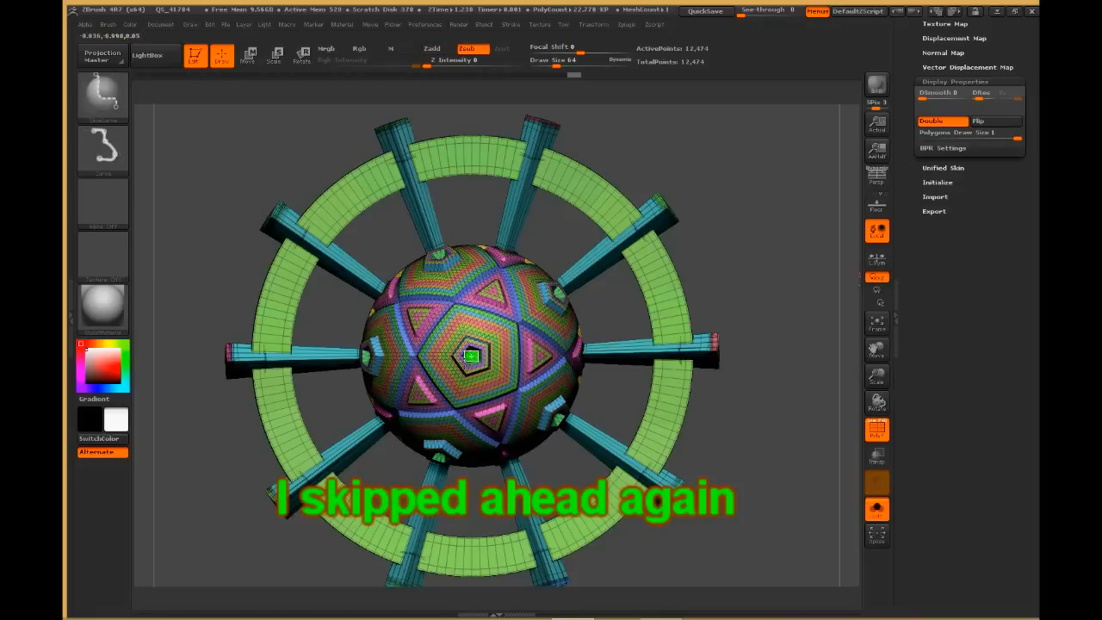
ctrl+shift+click(471, 355)
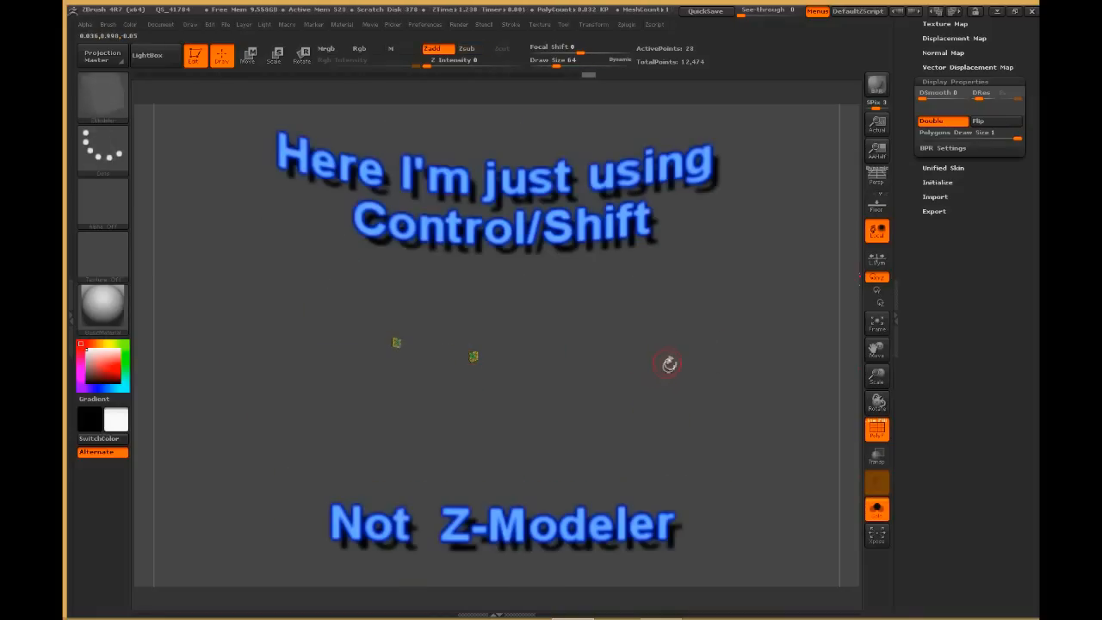
key(ctrl+shift)
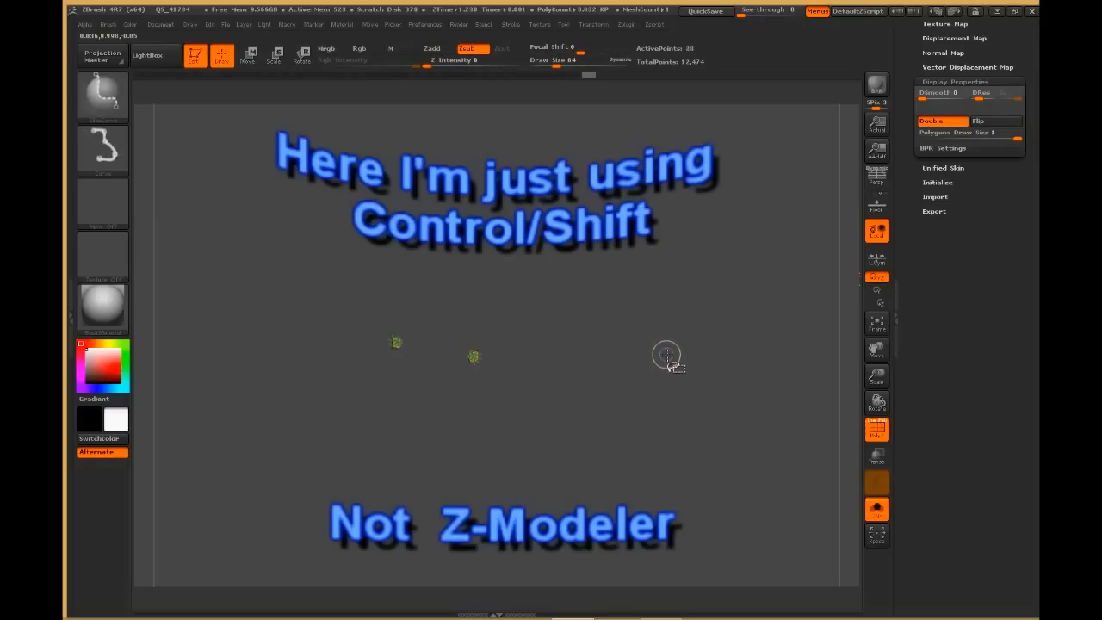
key(ctrl+shift+x)
key(ctrl+shift+x)
key(ctrl+shift+x)
key(ctrl+shift+x)
key(ctrl+shift+x)
key(ctrl+shift+x)
key(ctrl+shift+x)
key(ctrl+shift+x)
key(ctrl+shift+x)
key(ctrl+shift+x)
key(ctrl+shift+x)
key(ctrl+shift+x)
key(ctrl+shift+x)
key(ctrl+shift+x)
key(ctrl+shift+x)
key(ctrl+shift+x)
key(ctrl+shift+x)
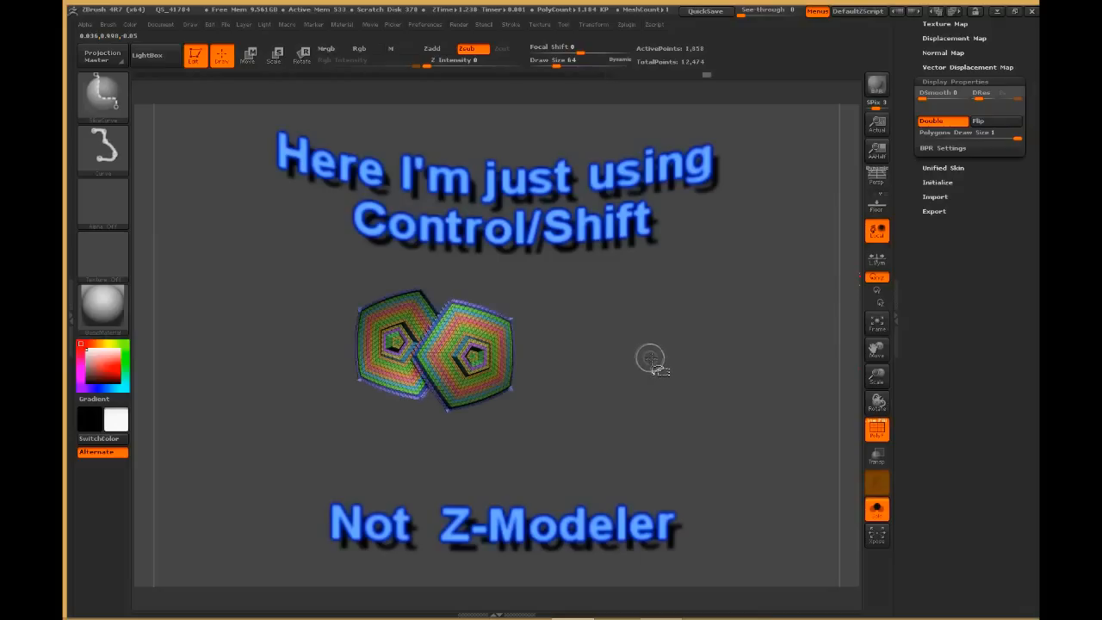
Step: Shrink the visible area back towards the pentagon centres and restore the visibility of the whole mesh
key(ctrl+shift+s)
key(ctrl+shift+s)
key(ctrl+shift+s)
key(ctrl+shift+s)
key(ctrl+shift+s)
key(ctrl+shift+s)
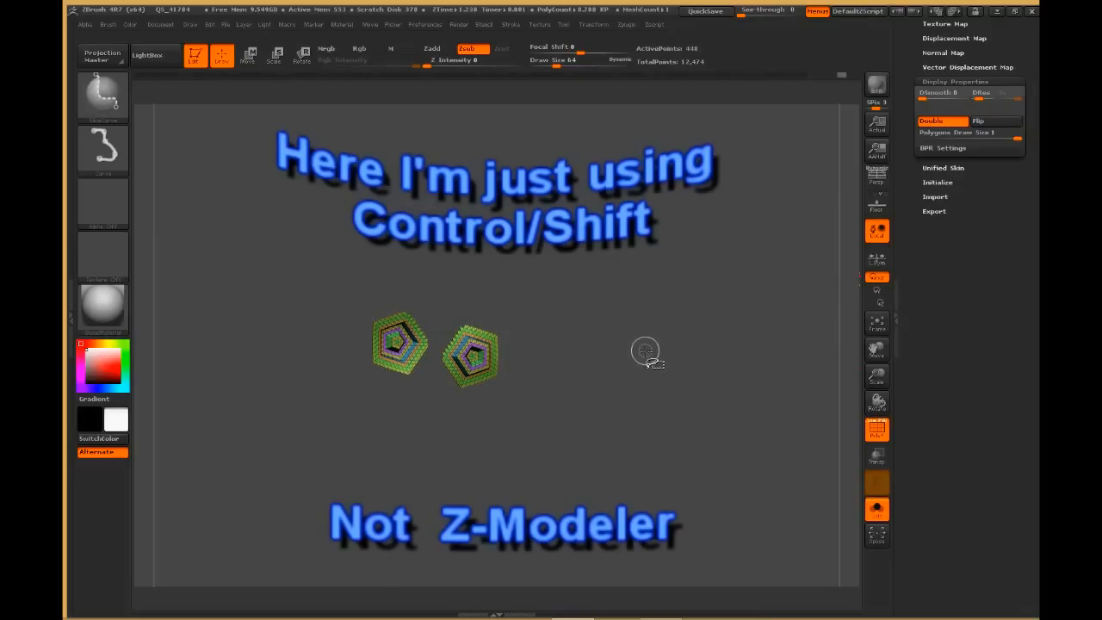
ctrl+shift+click(645, 352)
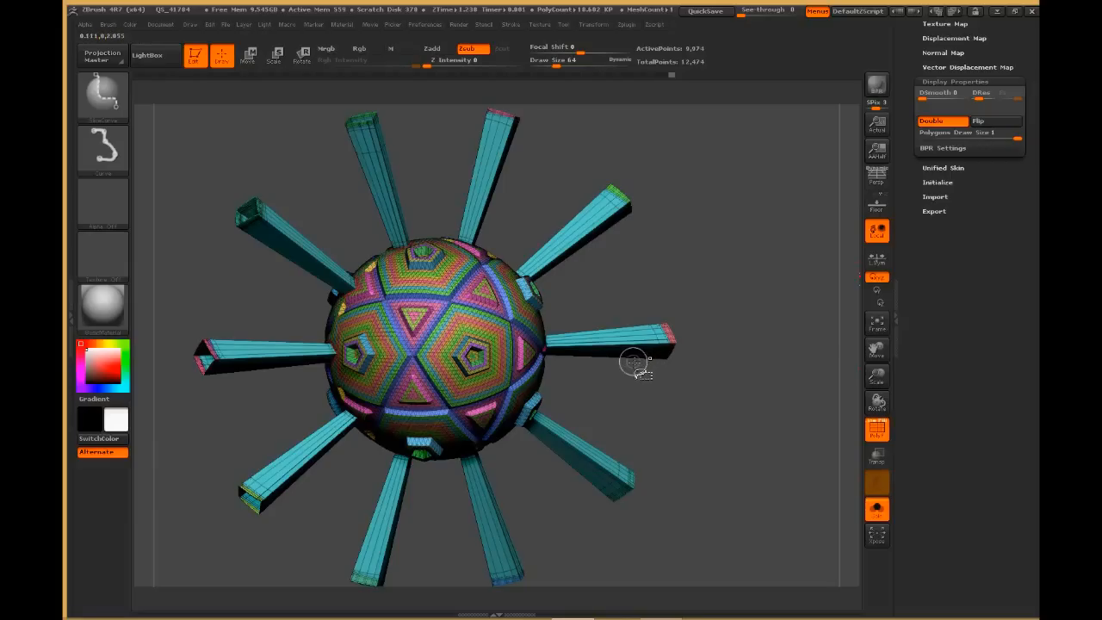
Step: Hide the remaining spokes so only the sphere is visible, and inspect it from several angles for leftover parts
key(ctrl+shift)
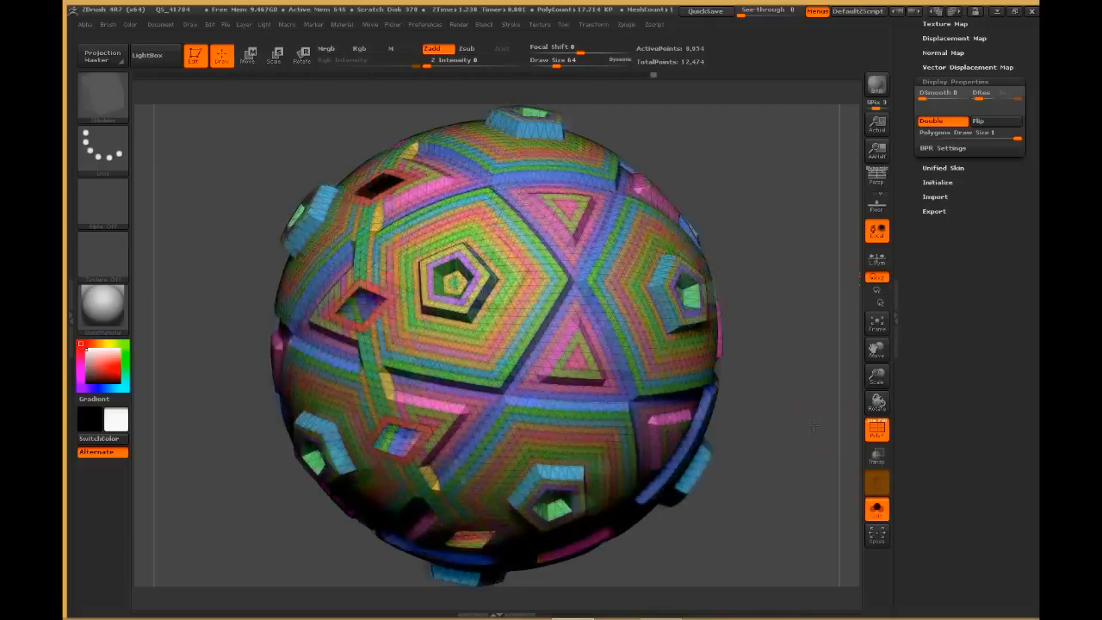
drag(769, 324, 775, 274)
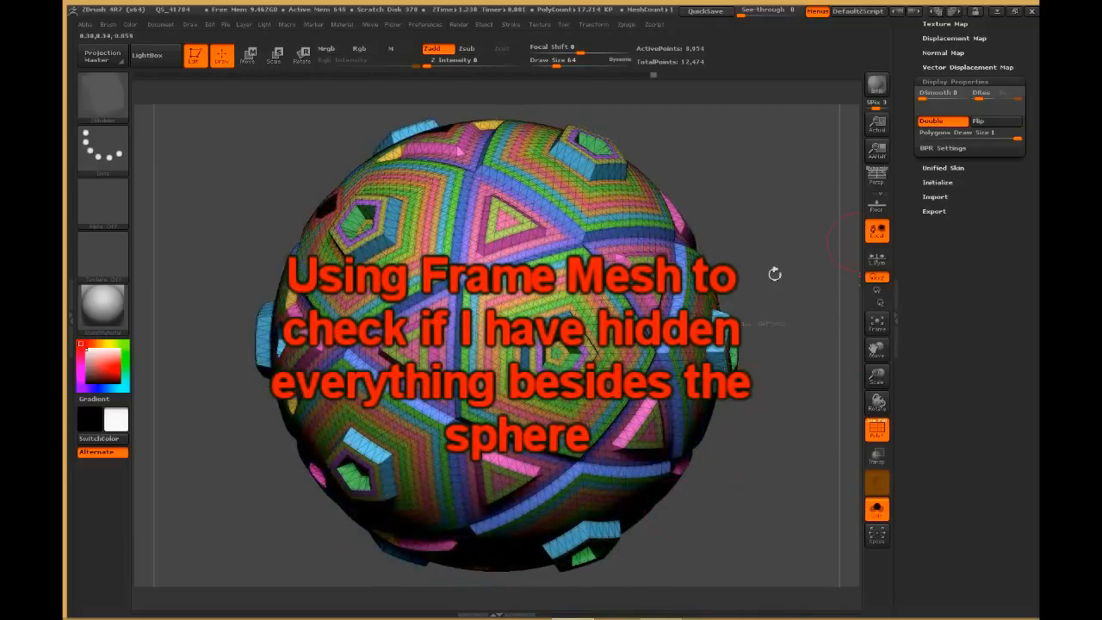
drag(750, 353, 850, 376)
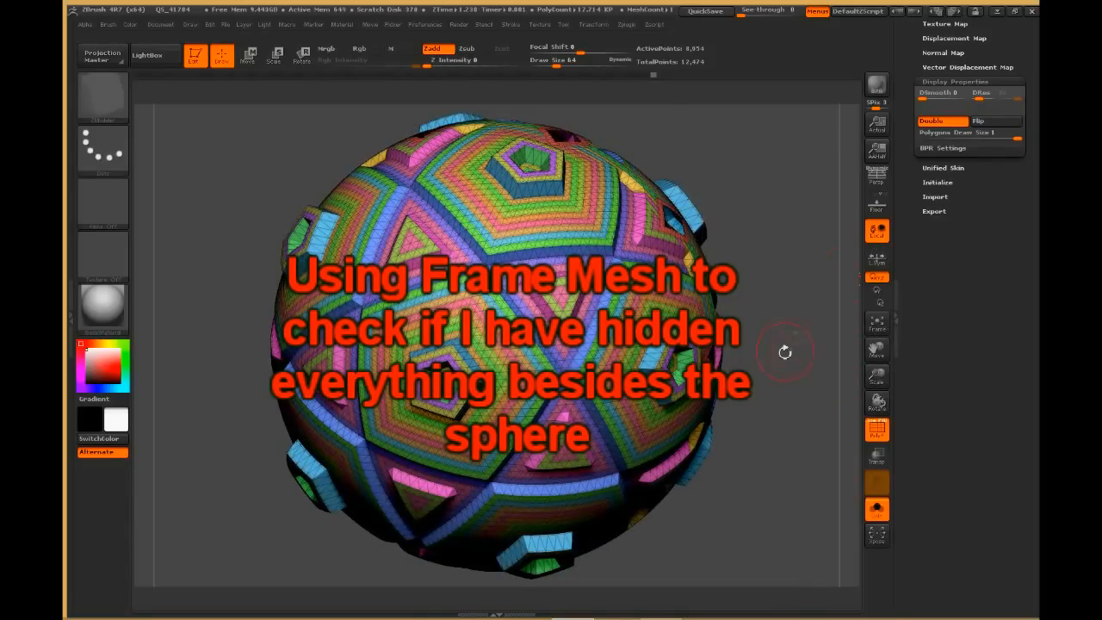
drag(853, 291, 790, 504)
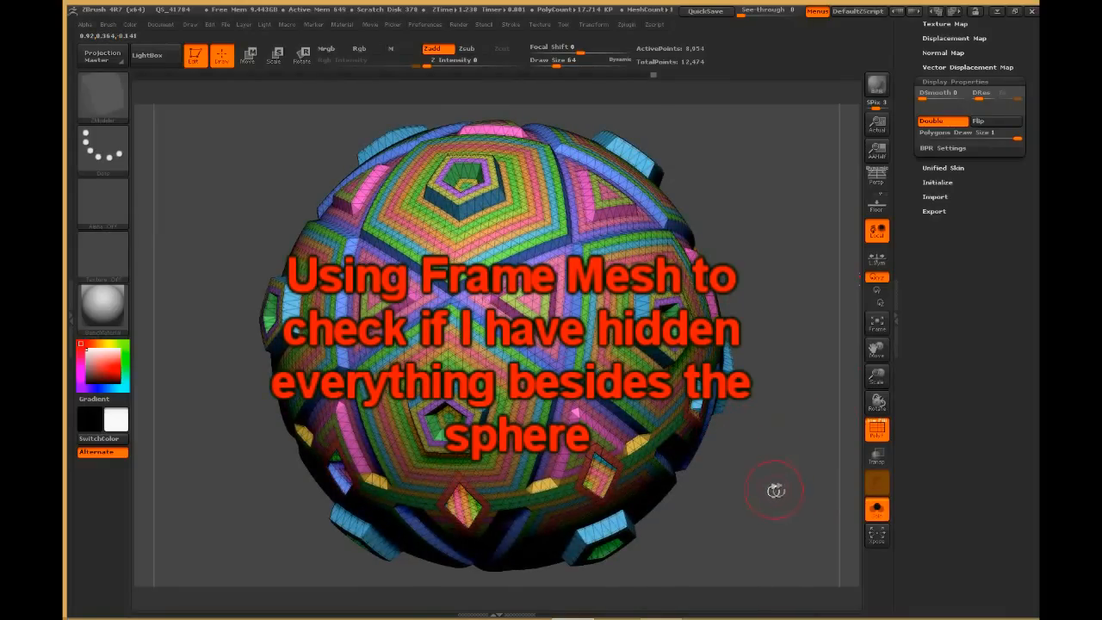
key(ctrl)
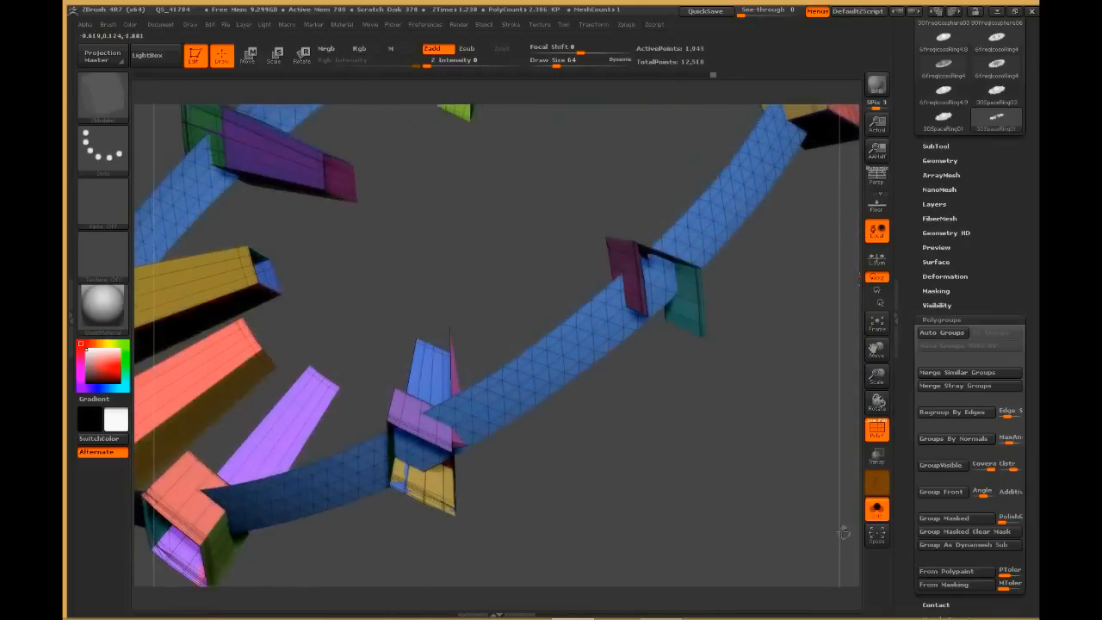
Step: Invert the mesh visibility, inspect the spokes around the sphere, and restore full visibility
mouse_move(783, 460)
ctrl+shift+mouse_down()
mouse_move(779, 497)
mouse_move(832, 517)
ctrl+shift+mouse_up()
mouse_move(777, 485)
mouse_down()
mouse_move(824, 441)
mouse_move(763, 459)
mouse_up()
mouse_move(769, 473)
mouse_down()
mouse_move(788, 472)
mouse_move(783, 426)
mouse_move(763, 442)
mouse_up()
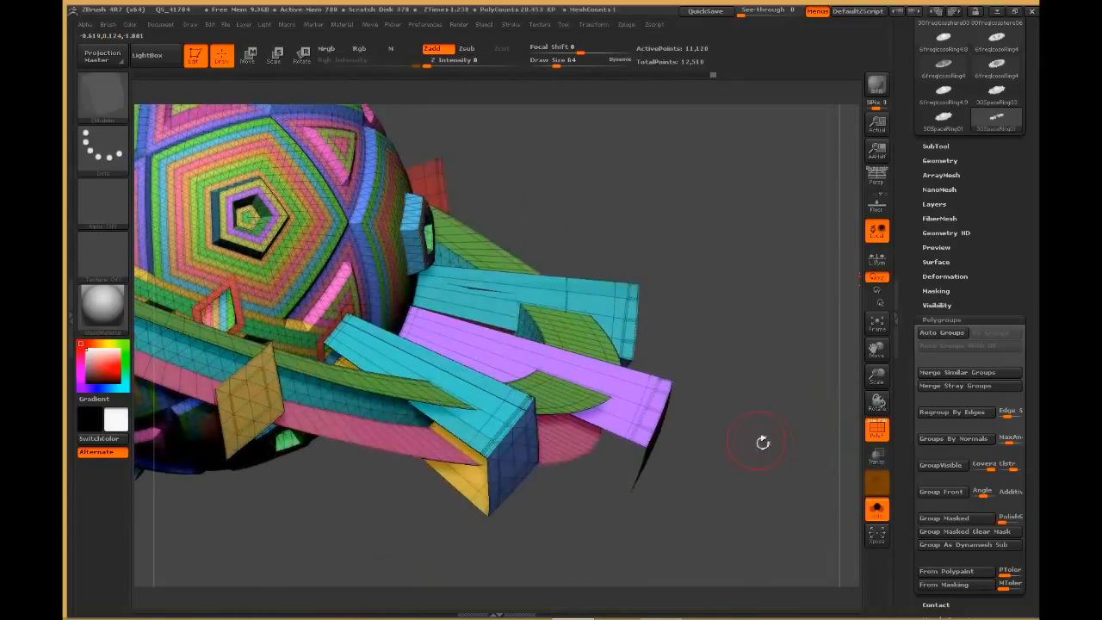
ctrl+shift+click(745, 508)
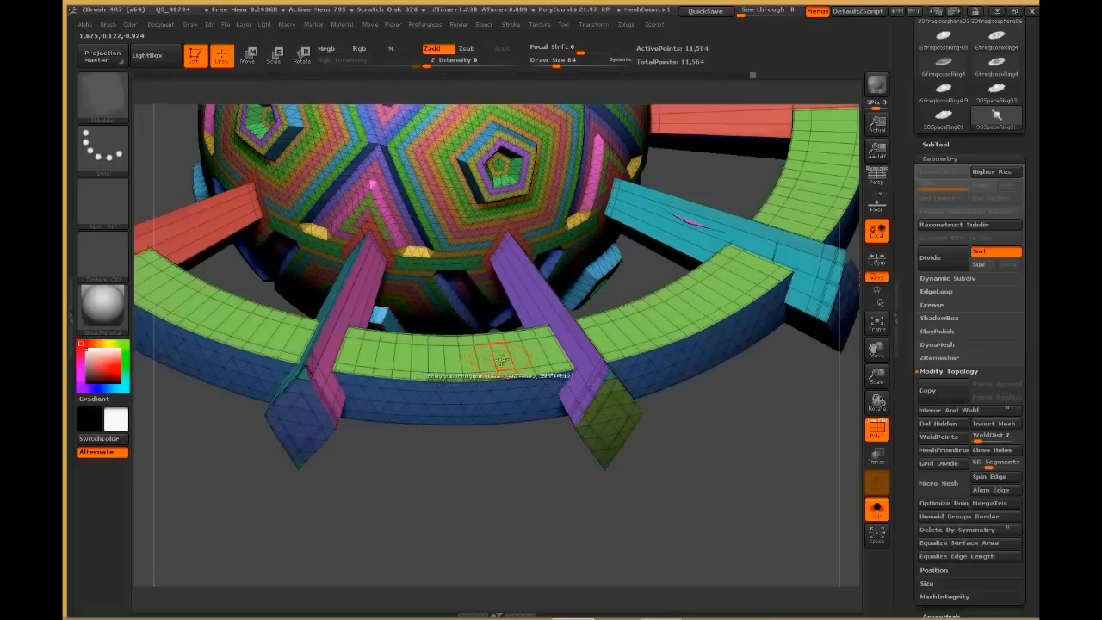
Step: Set the ZModeler edge action to Insert with the Single EdgeLoop target on the space ring
key(space)
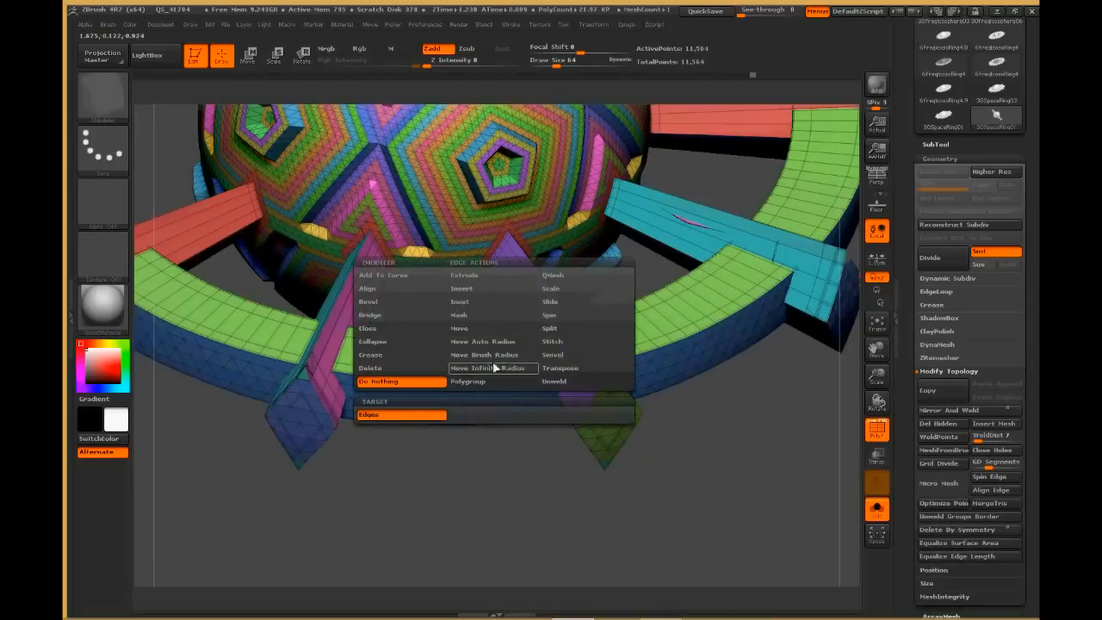
click(465, 290)
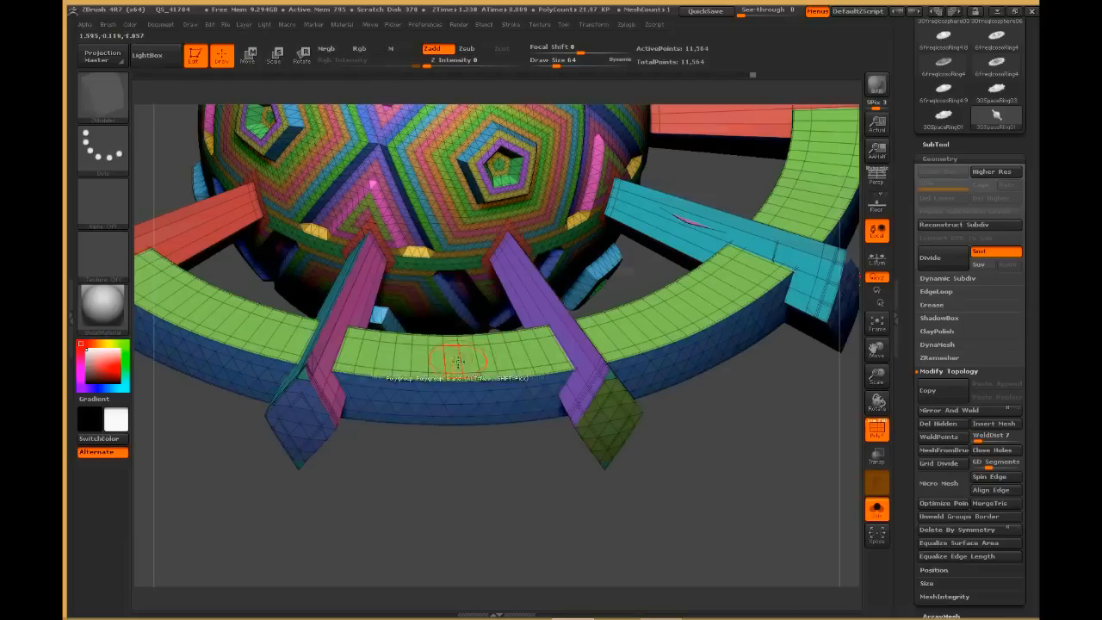
key(space)
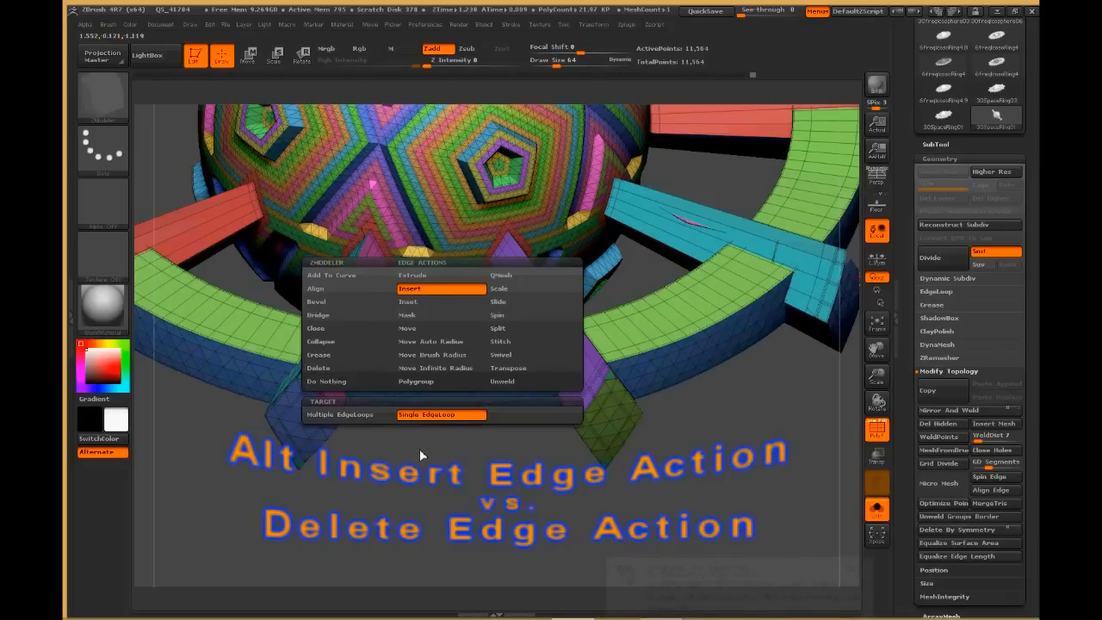
key(space)
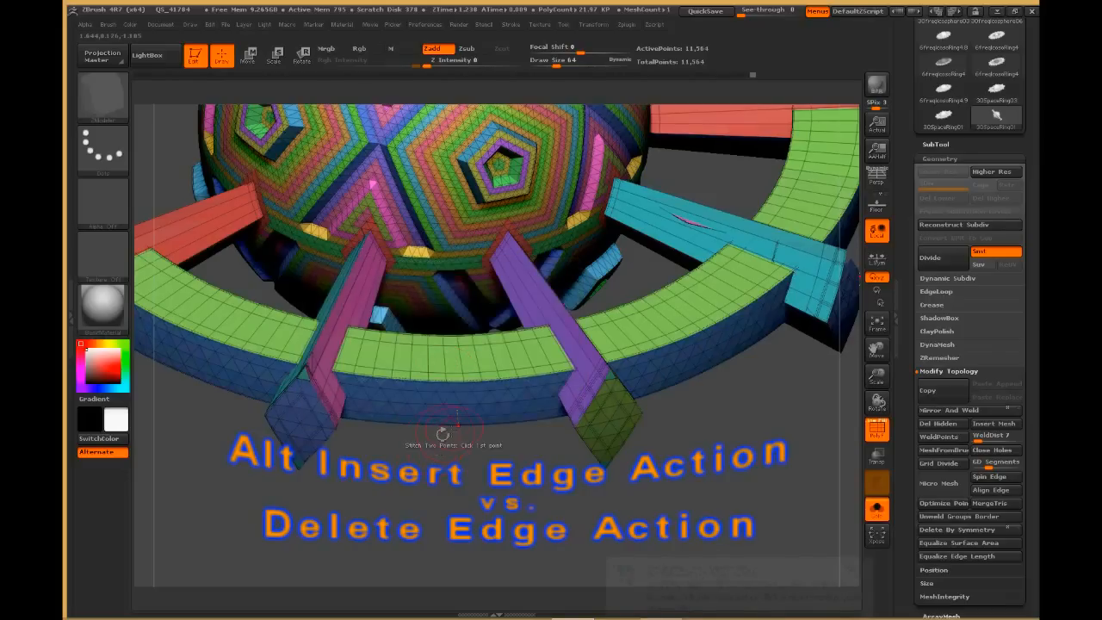
drag(482, 427, 564, 446)
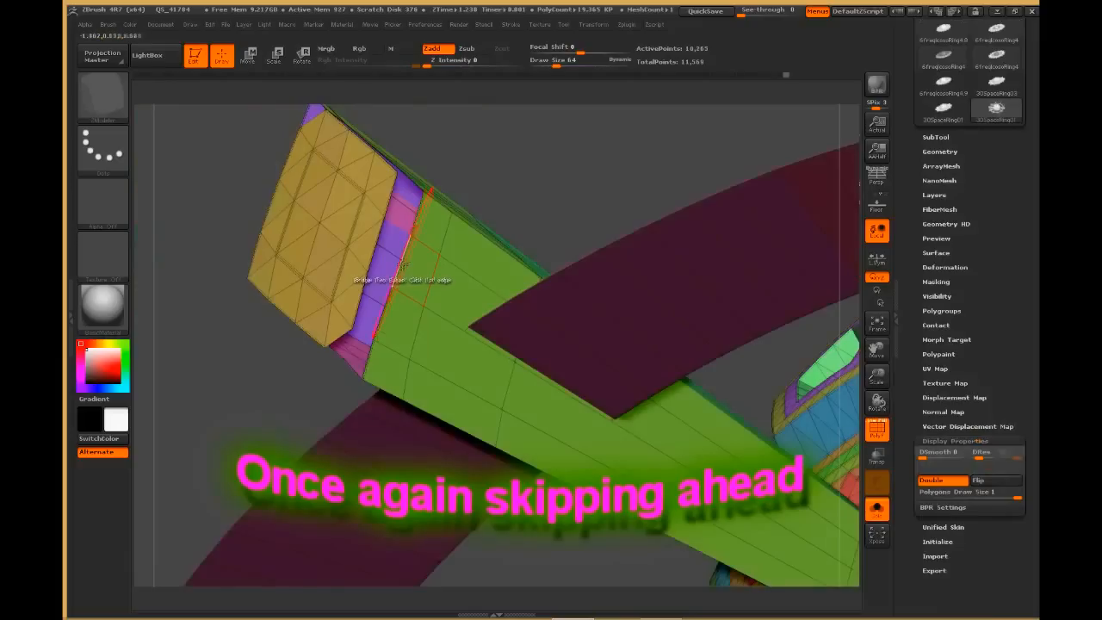
Step: Check the integrity of the space ring mesh for edges shared by more than two polygons
drag(501, 172, 516, 211)
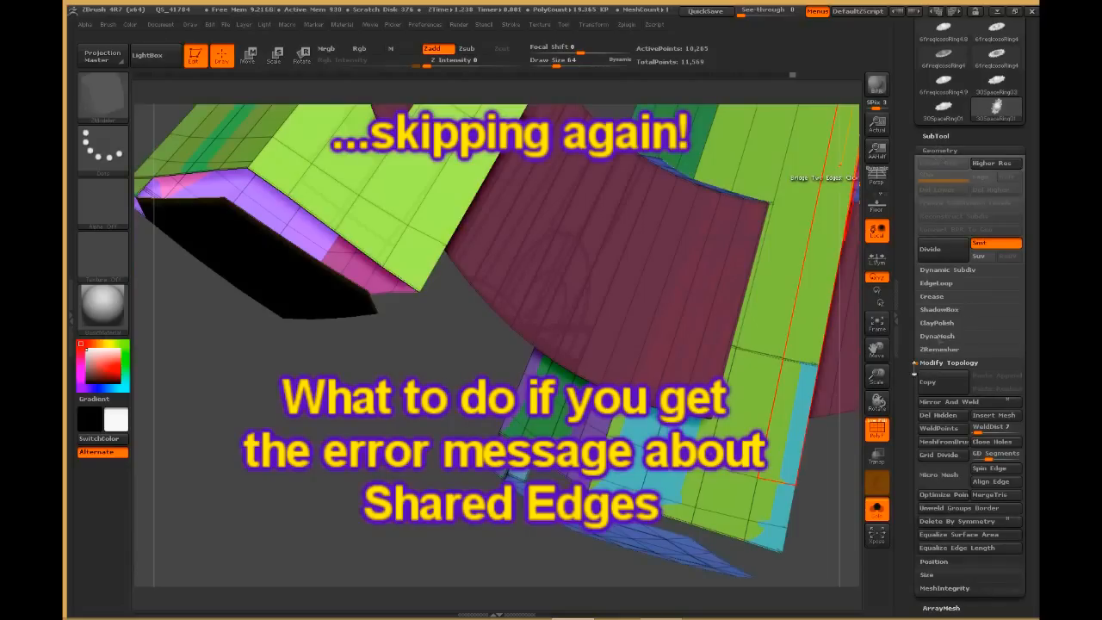
scroll(915, 366, down, 5)
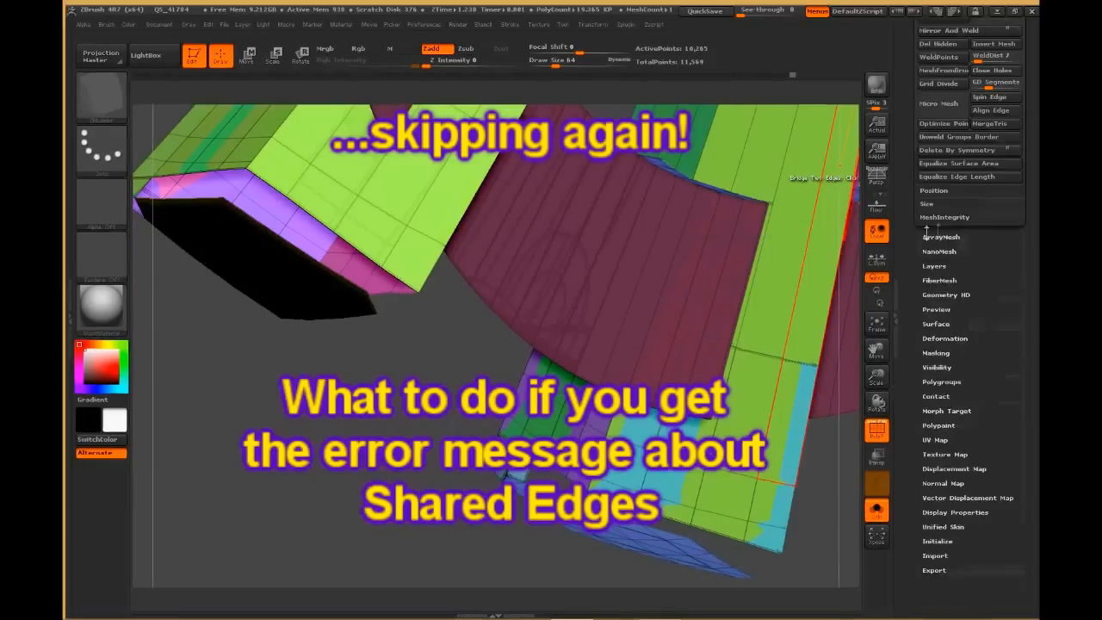
scroll(944, 224, down, 3)
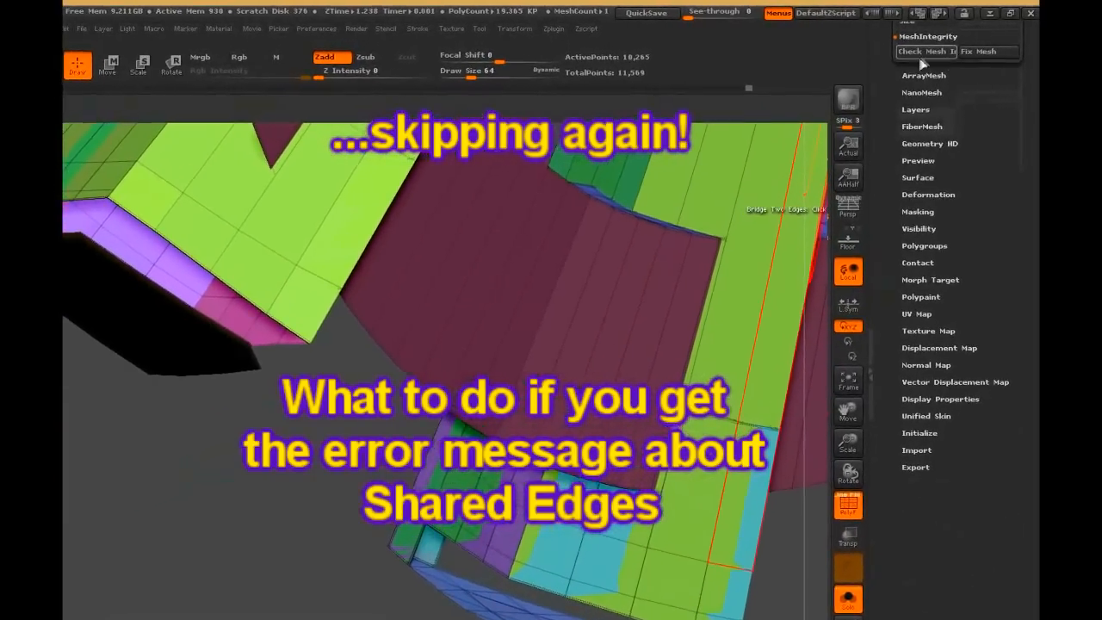
scroll(991, 123, up, 4)
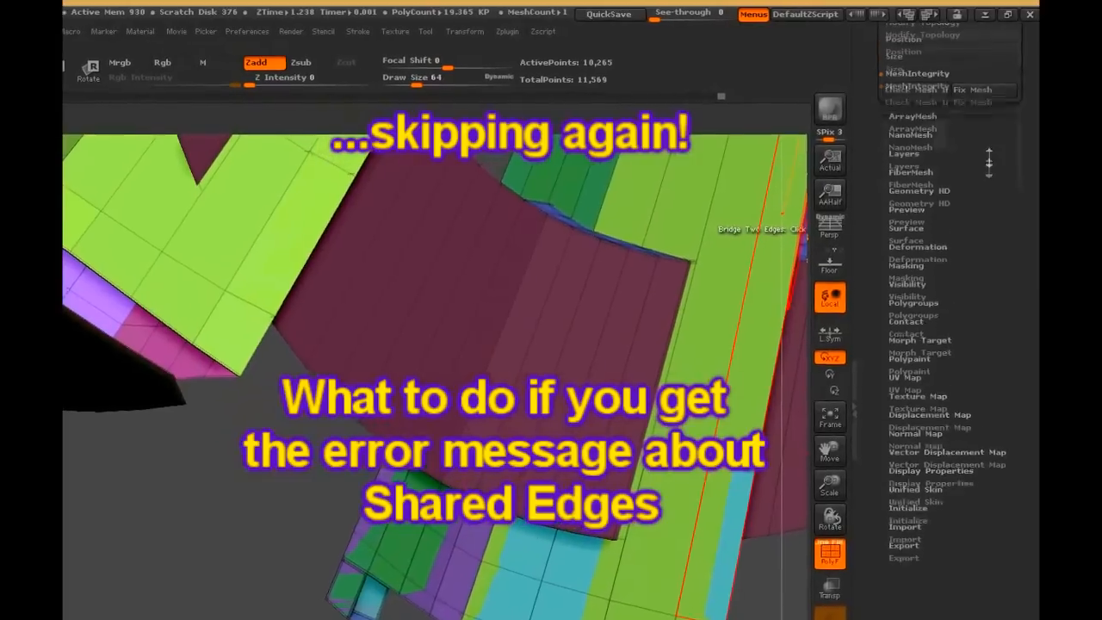
click(907, 278)
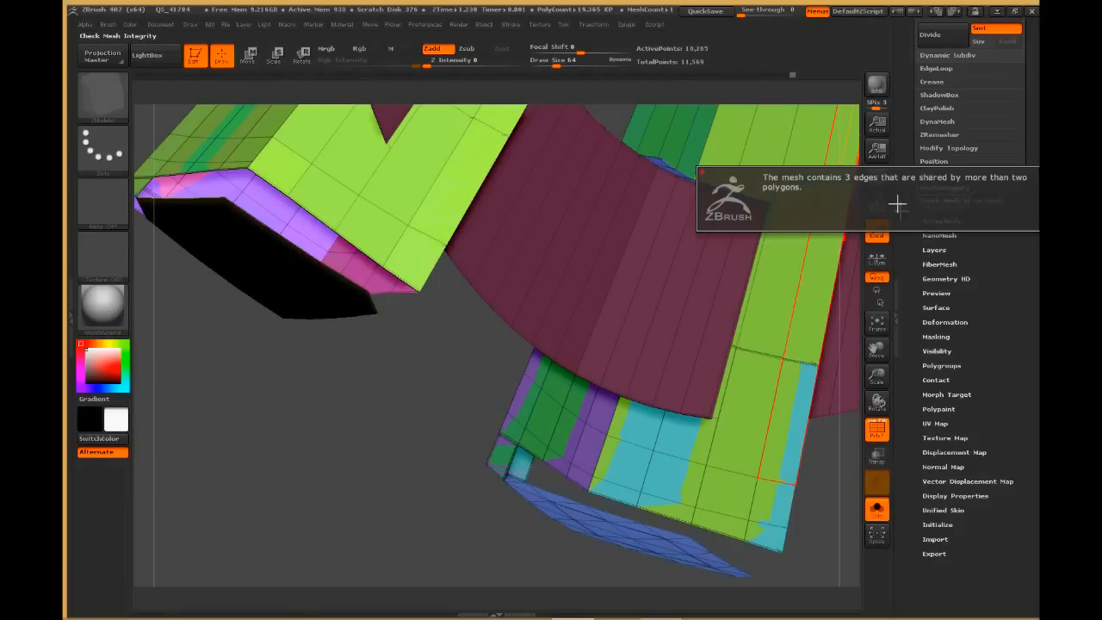
Step: Repair the space ring mesh with Fix Mesh and run the mesh integrity check again
click(994, 200)
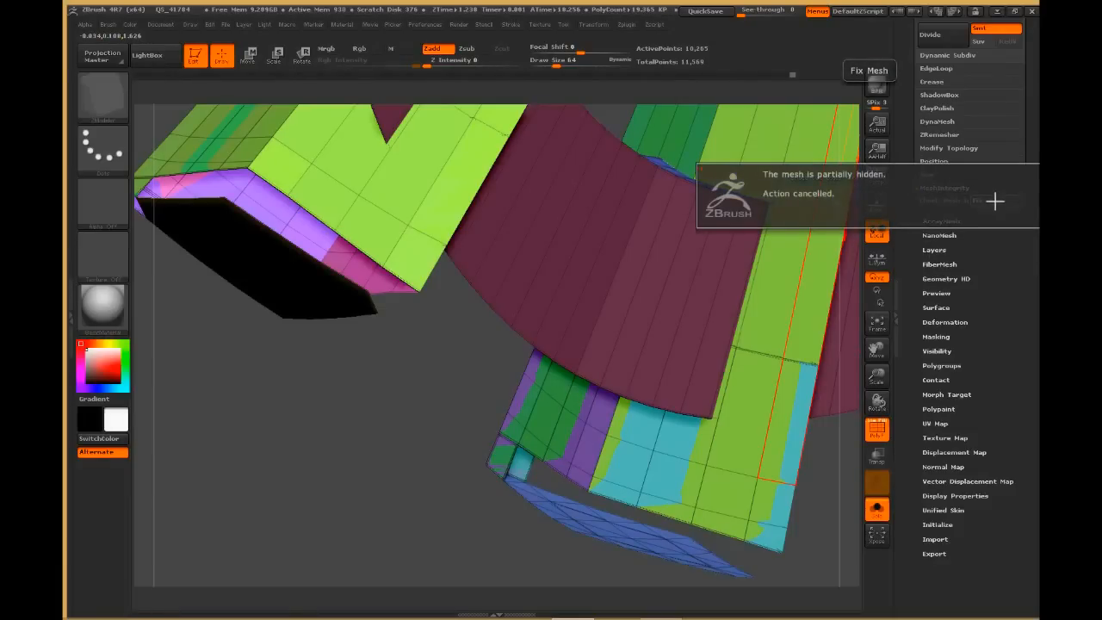
click(995, 200)
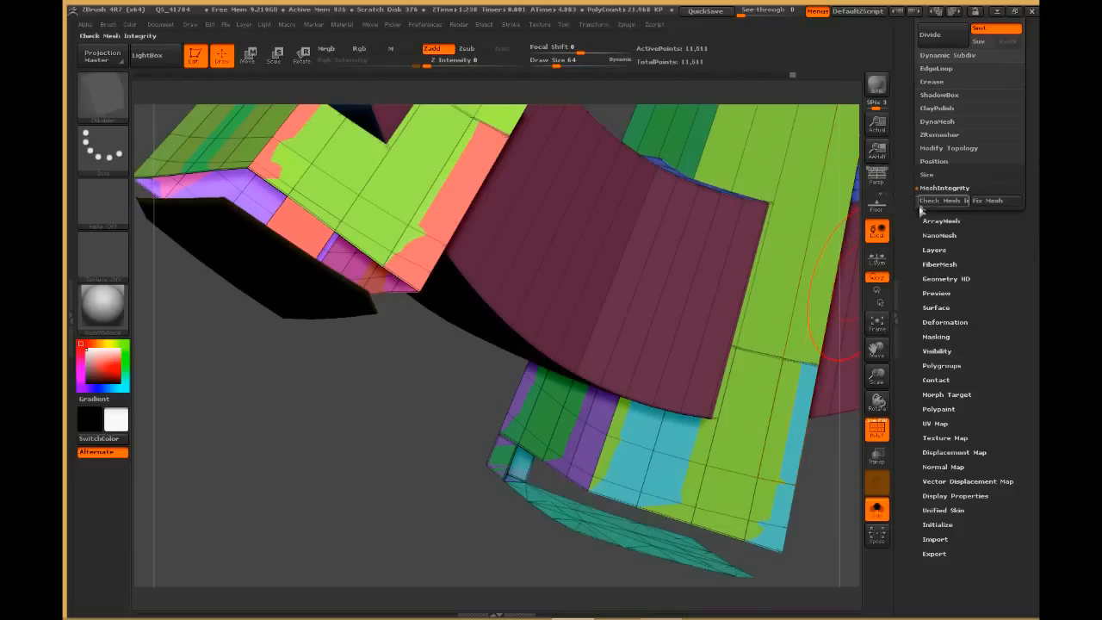
click(941, 201)
scroll(912, 271, up, 3)
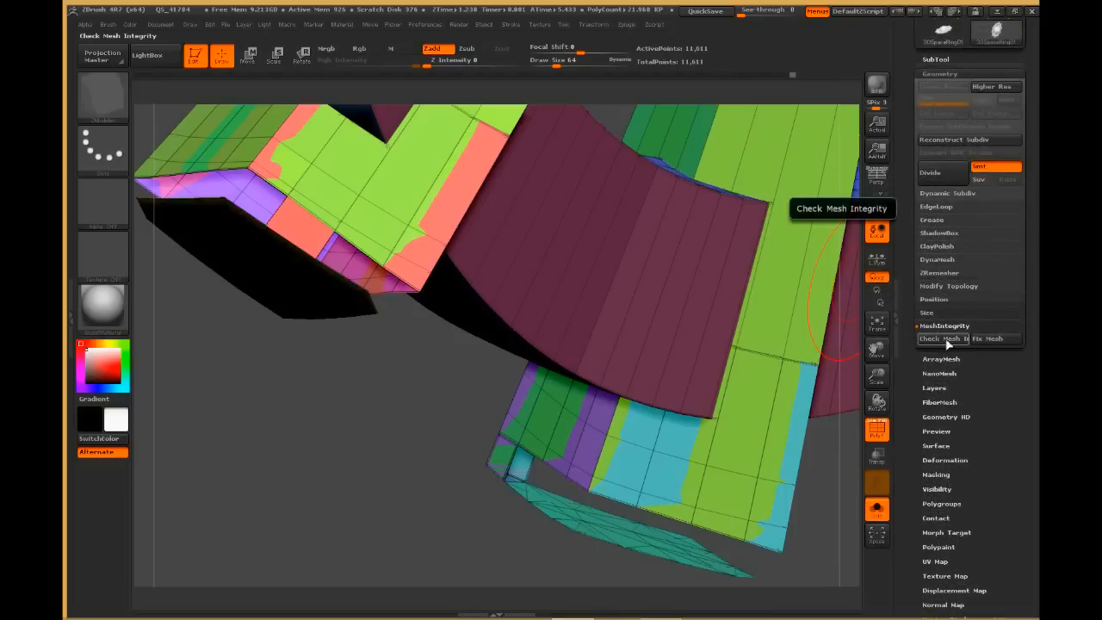
click(945, 338)
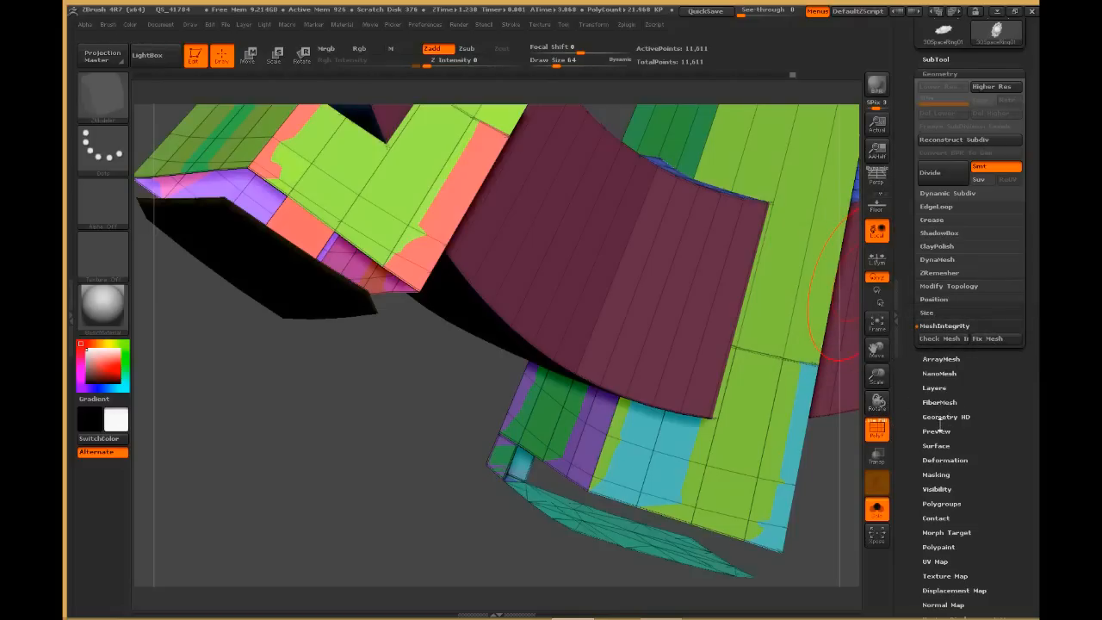
Step: Set the ZModeler polygon action to Do Nothing on the space ring model
drag(377, 449, 345, 567)
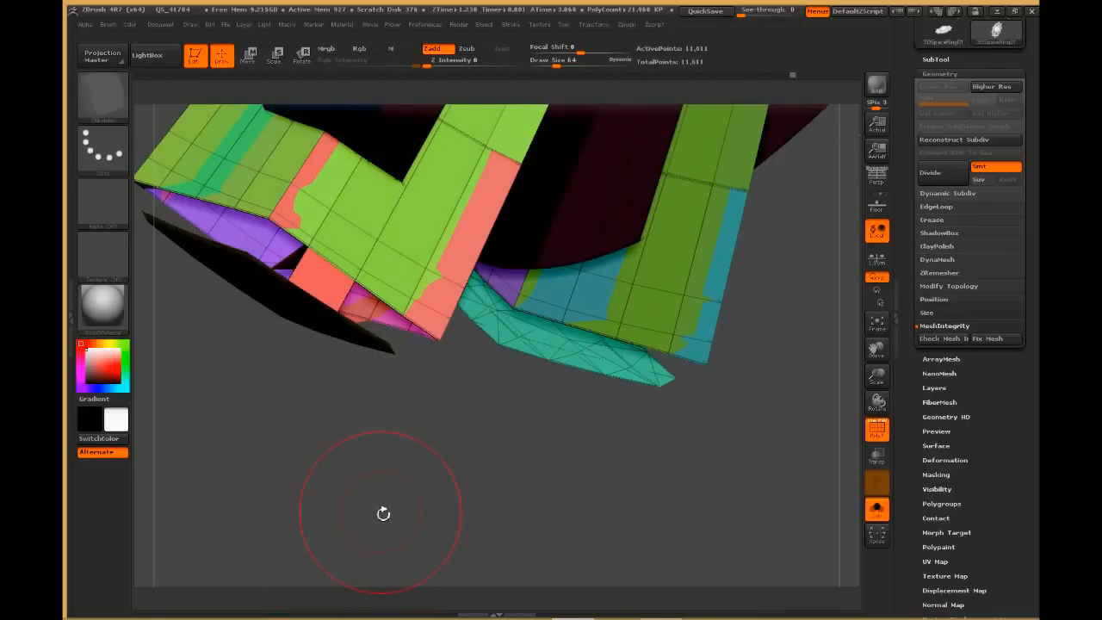
drag(393, 510, 425, 455)
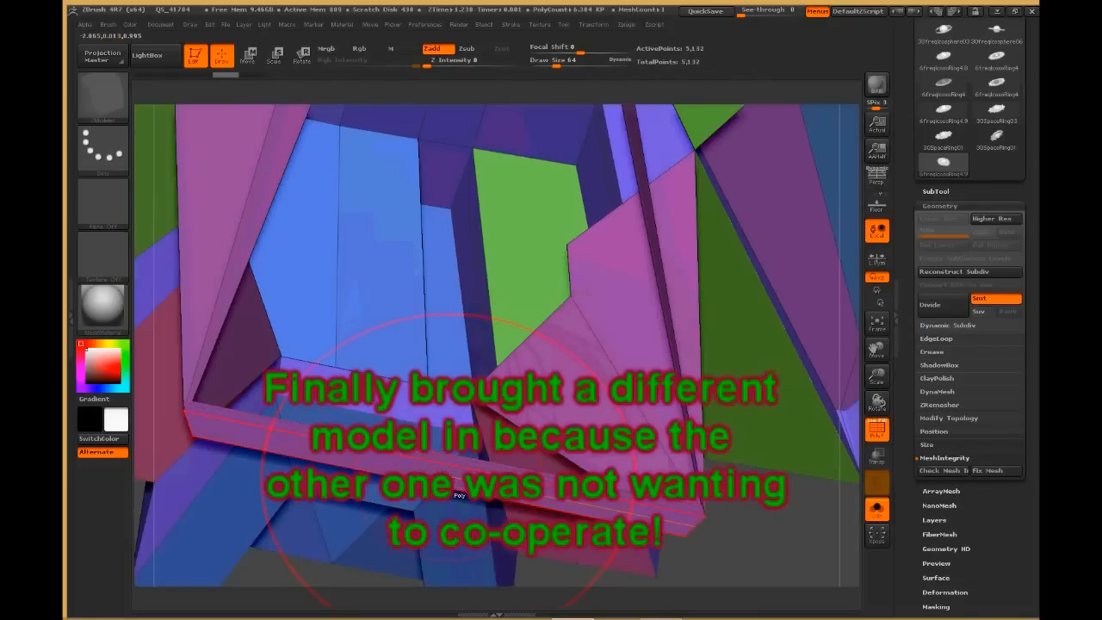
key(space)
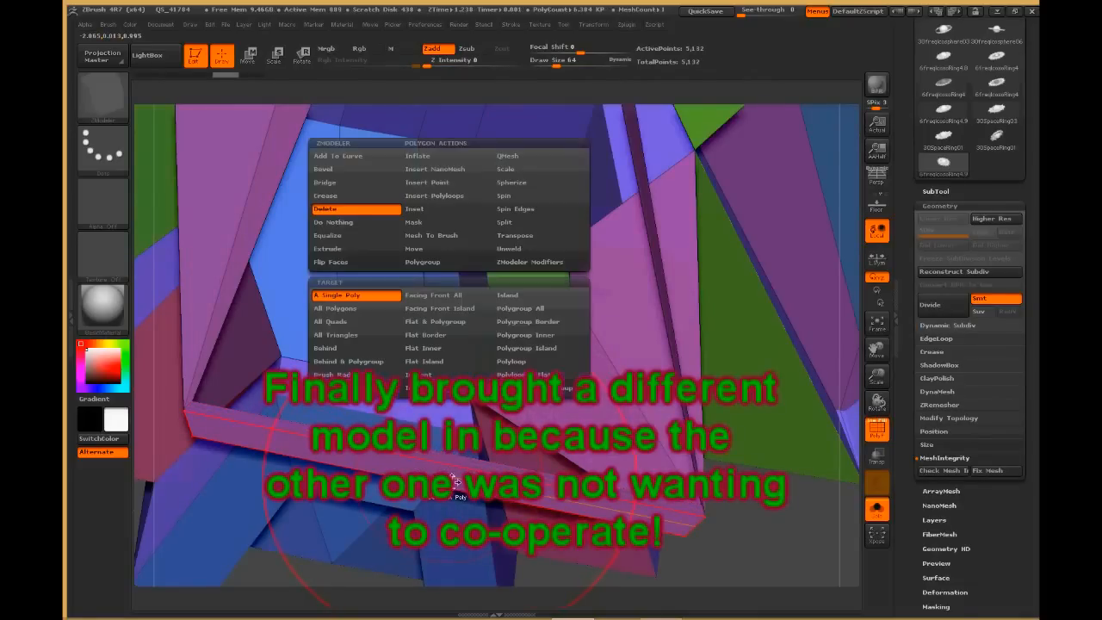
click(340, 223)
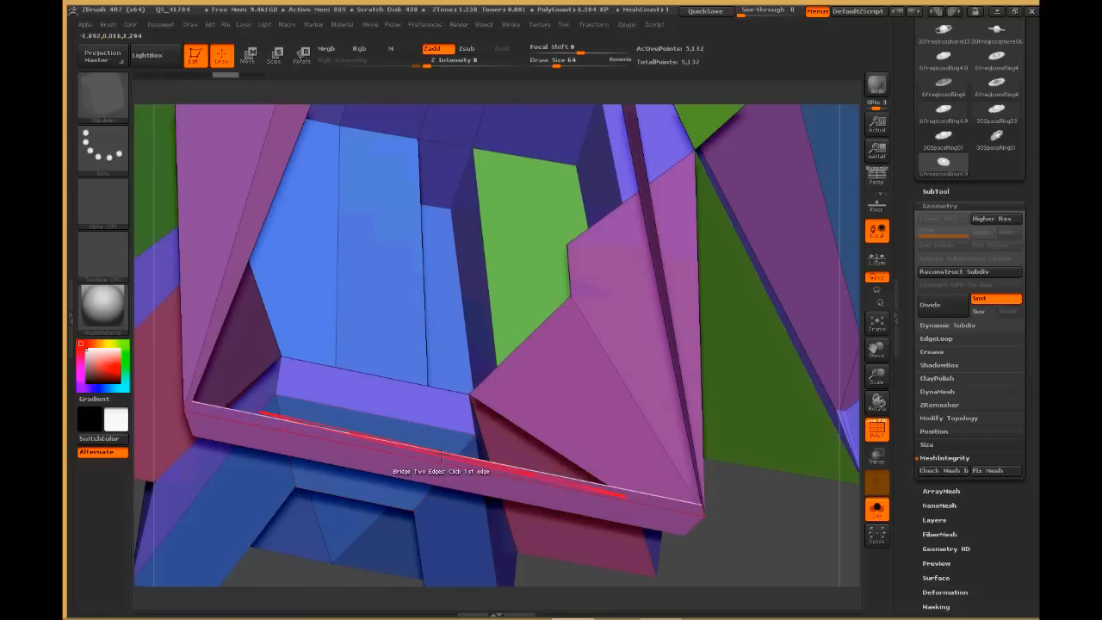
Step: Try to bridge the narrow bar's edge to the opposite edge at the ring's rim, and undo the bridge
right_drag(644, 413, 517, 577)
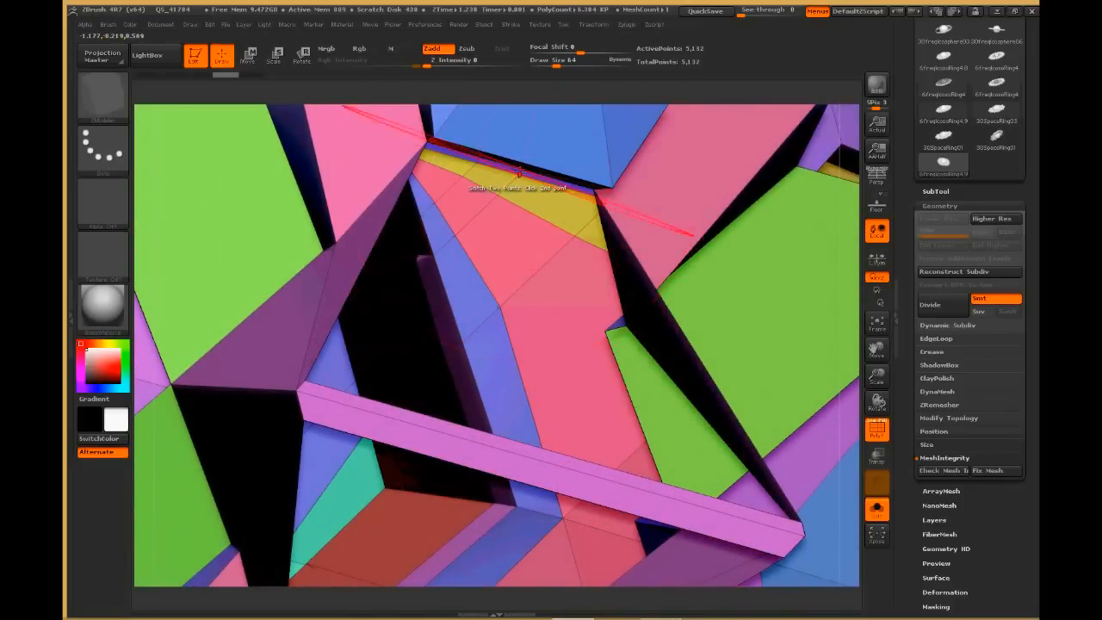
right_drag(517, 175, 484, 372)
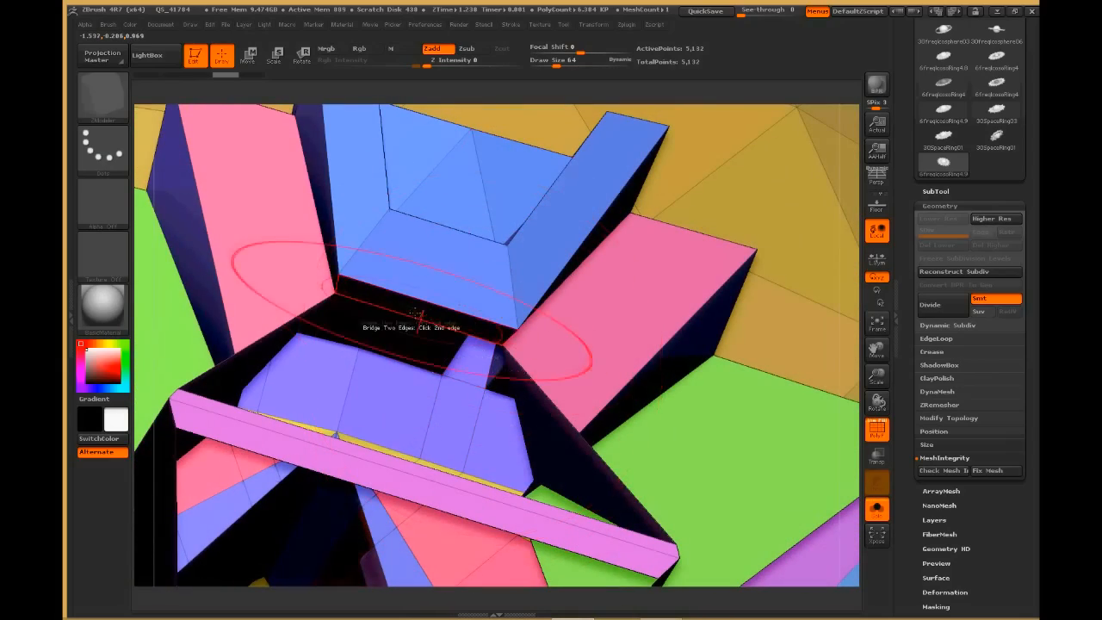
click(406, 317)
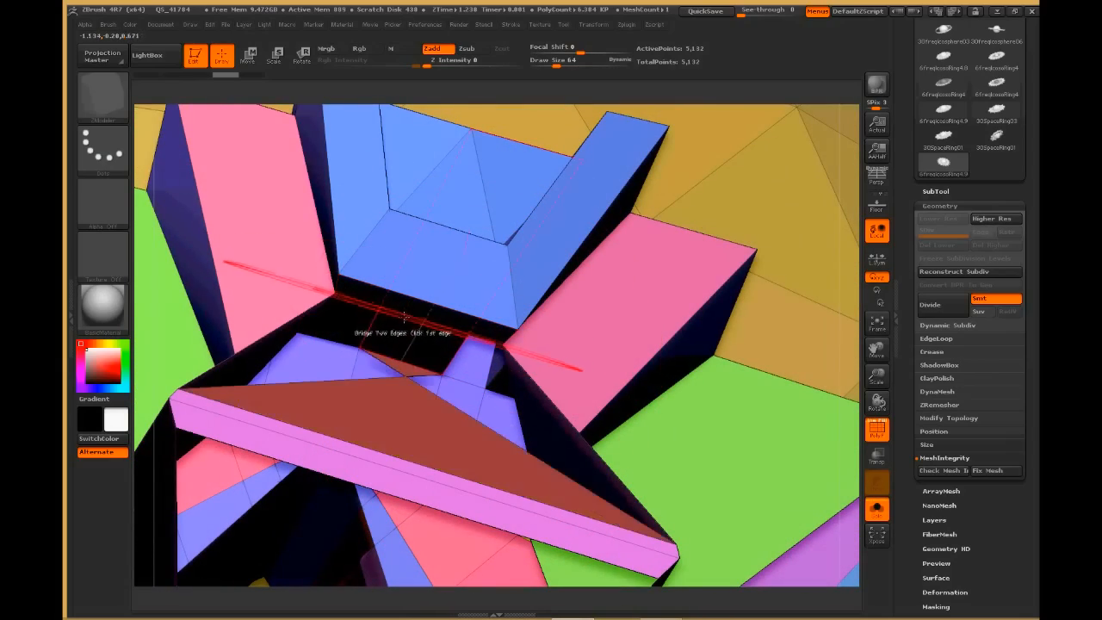
right_drag(479, 353, 441, 390)
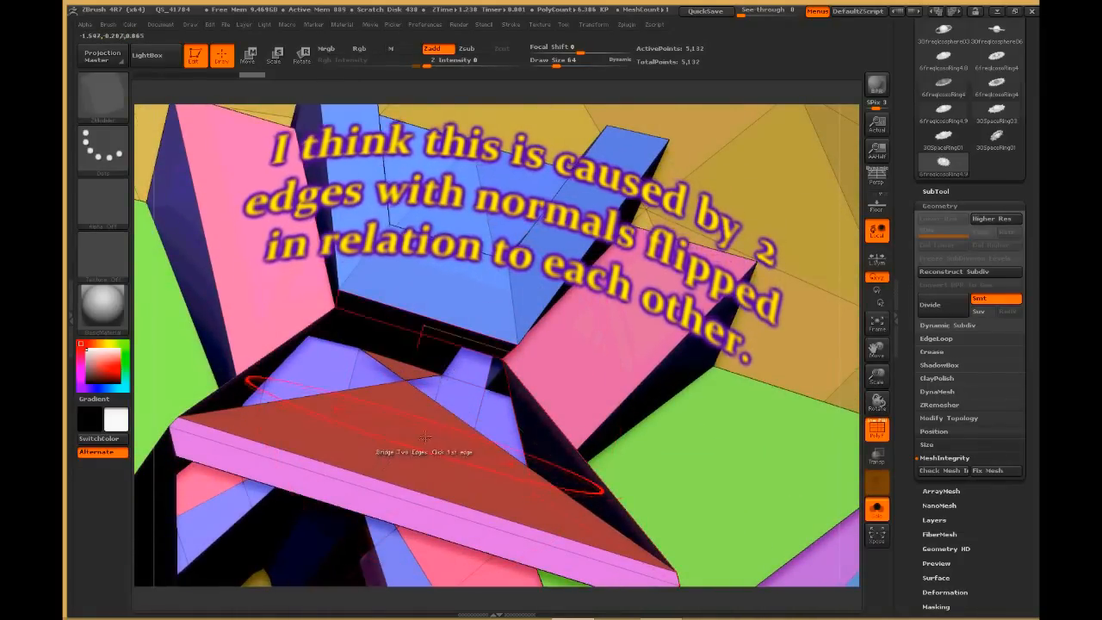
key(ctrl+z)
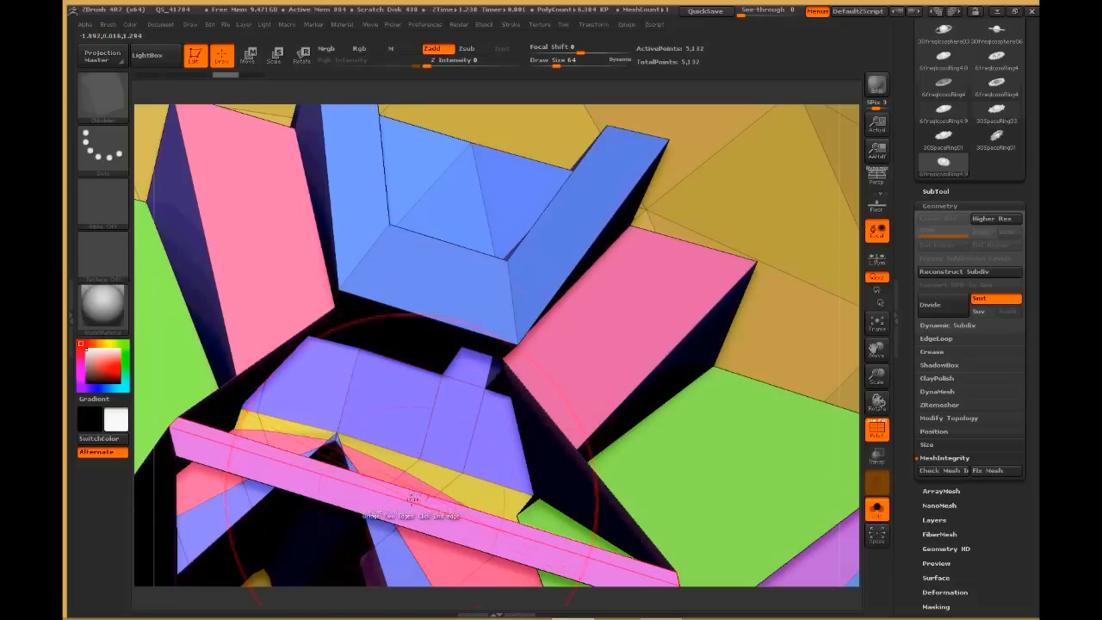
Step: Bridge the narrow bar's other long edge to the rim edge with a single polygon
mouse_move(411, 496)
right_down()
mouse_move(411, 515)
mouse_move(414, 497)
right_up()
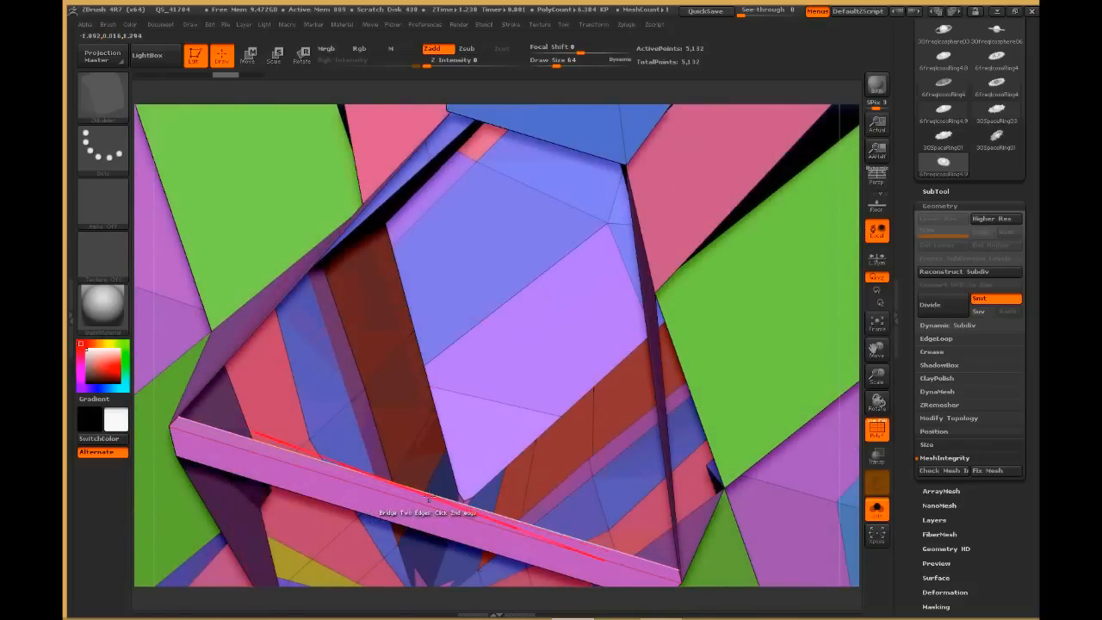
click(428, 496)
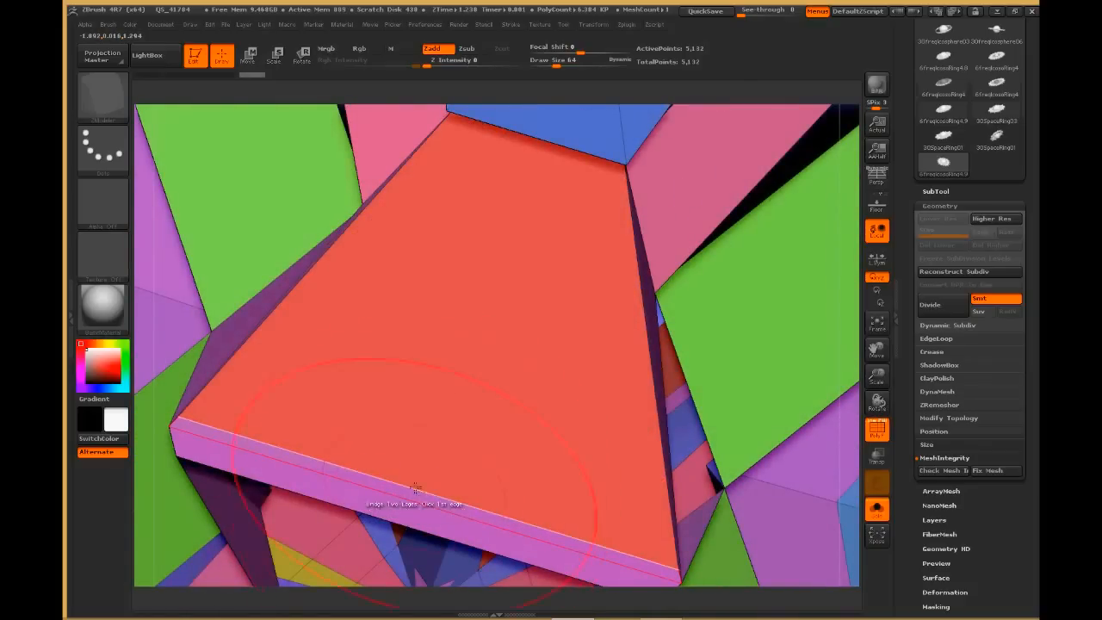
mouse_move(415, 487)
right_down()
mouse_move(435, 439)
mouse_move(457, 421)
mouse_move(431, 455)
mouse_move(427, 487)
right_up()
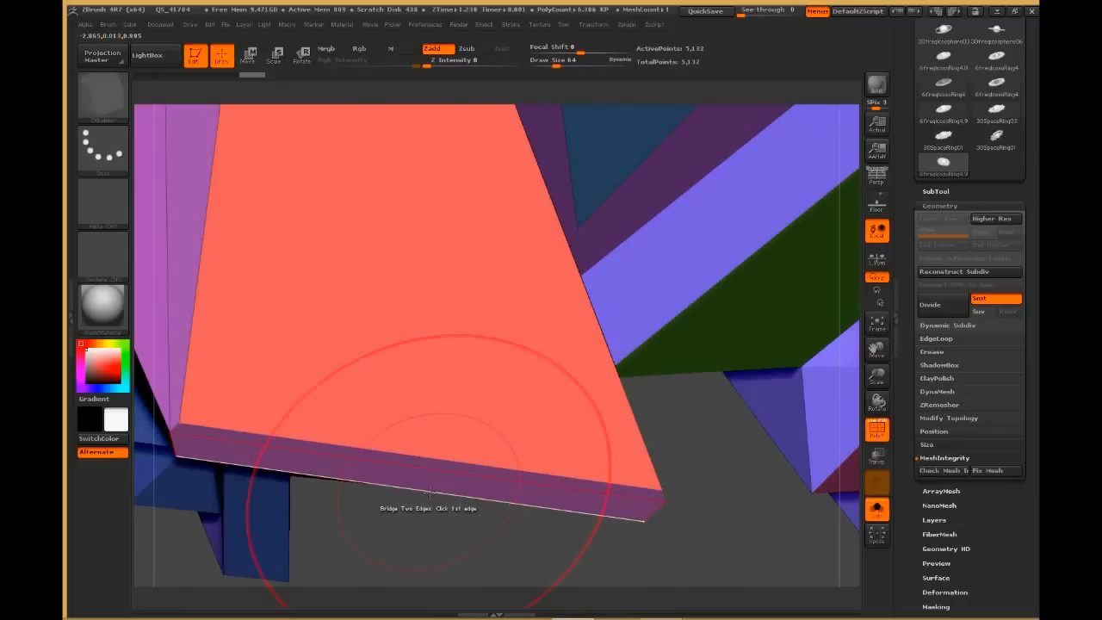
Step: Bridge the two long open edges along the side of the spoke with a new polygon
right_drag(437, 533, 472, 524)
click(437, 353)
key(ctrl+z)
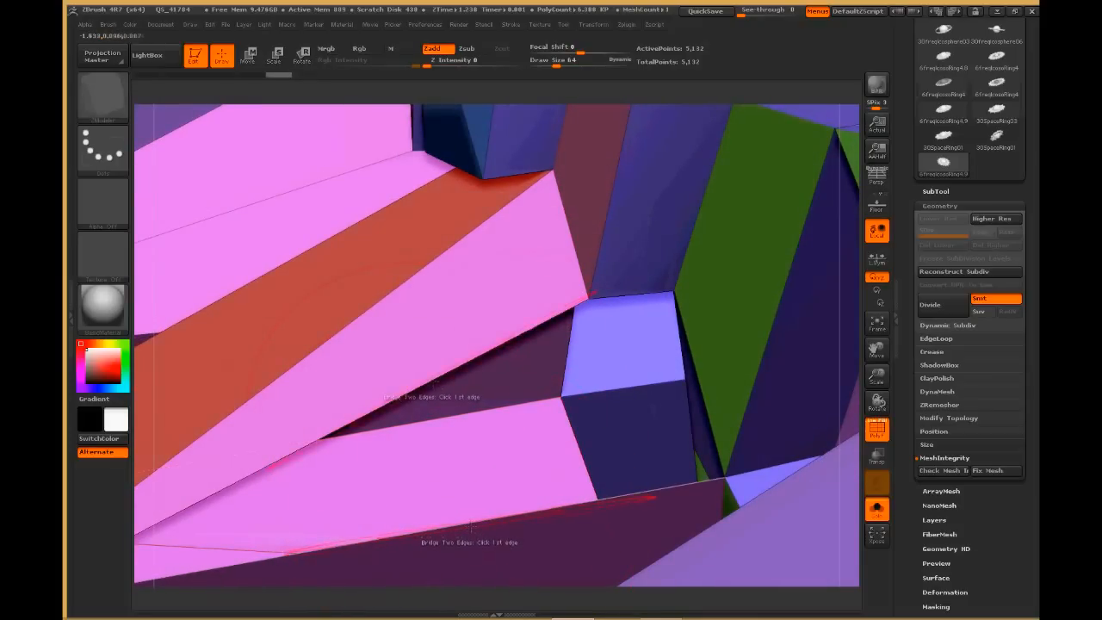
click(432, 379)
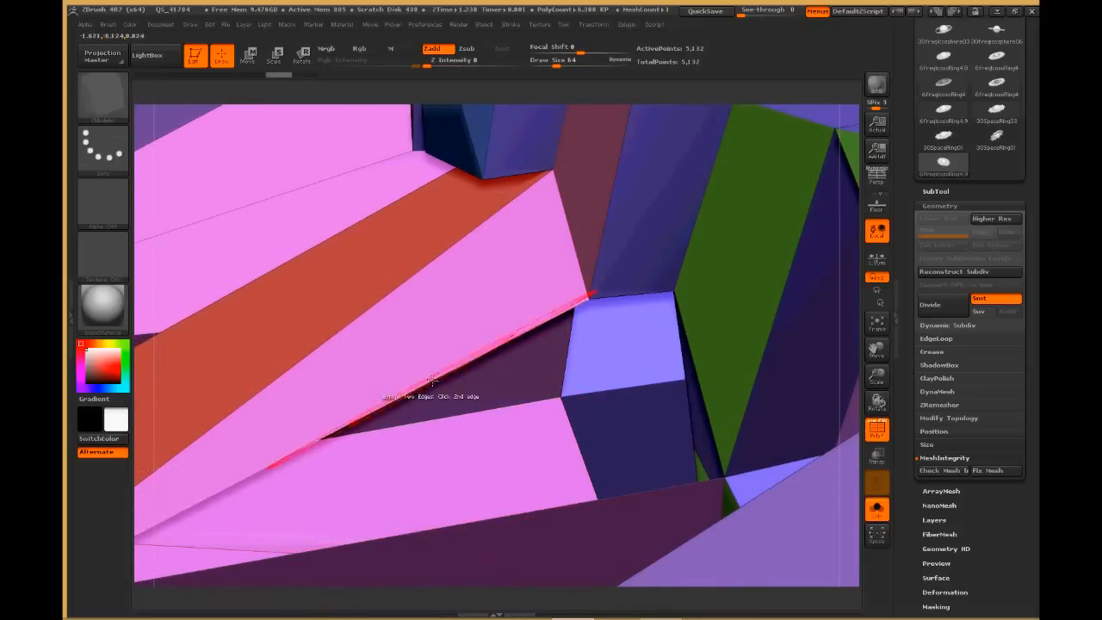
click(463, 527)
right_drag(479, 506, 496, 534)
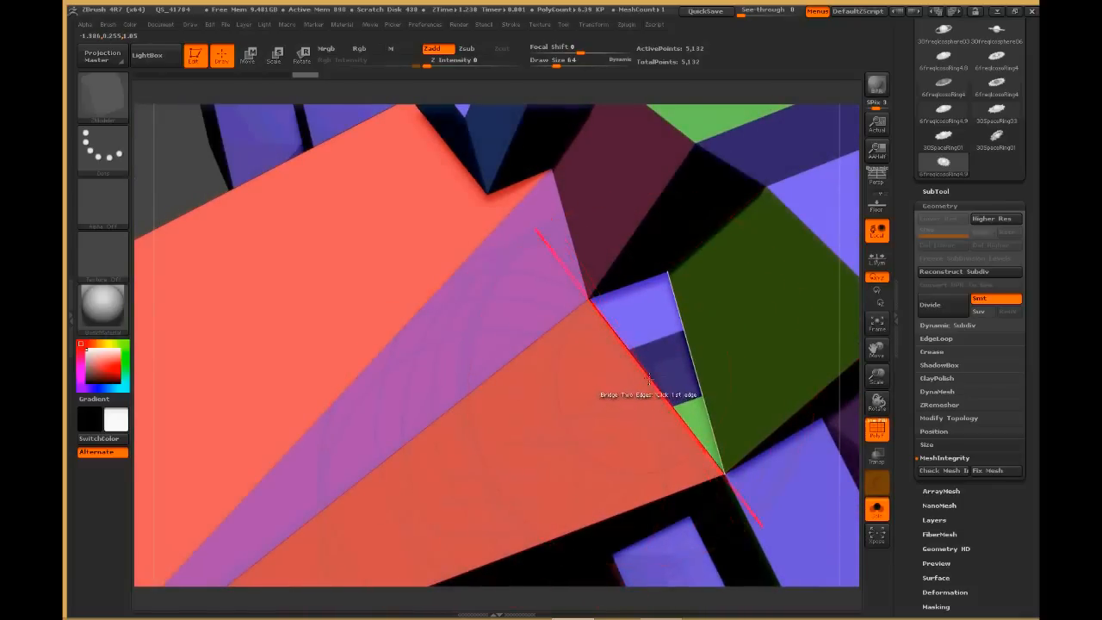
Step: Bridge the dark green face's edge to the new side polygon's short edge, and review the whole space ring
click(703, 370)
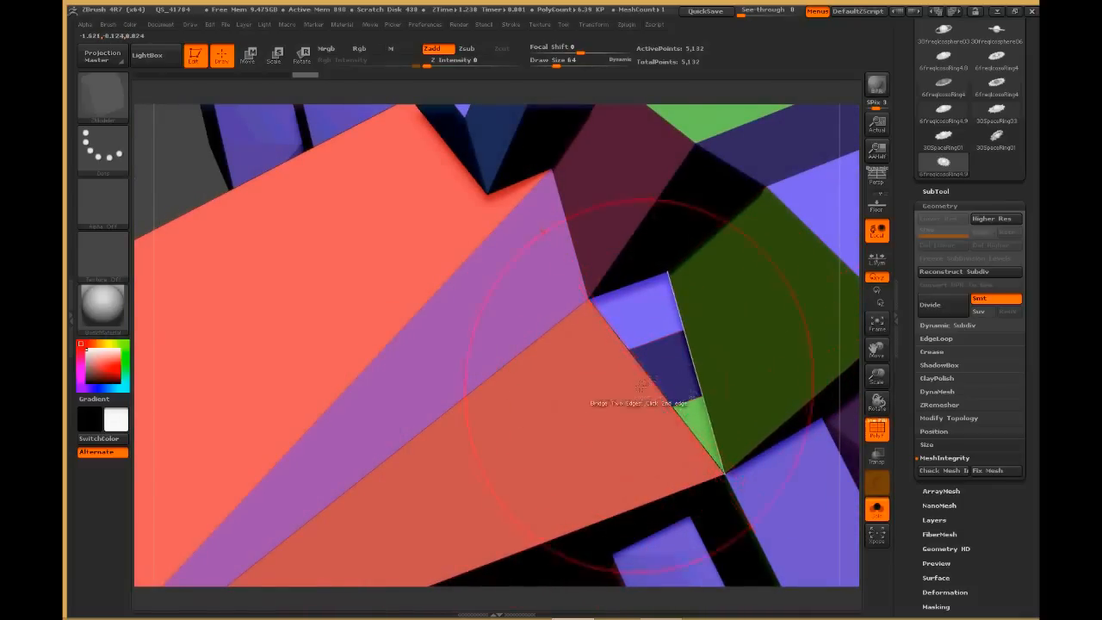
click(629, 393)
right_drag(494, 506, 604, 286)
right_drag(622, 232, 577, 399)
right_drag(607, 419, 652, 246)
right_drag(721, 246, 727, 281)
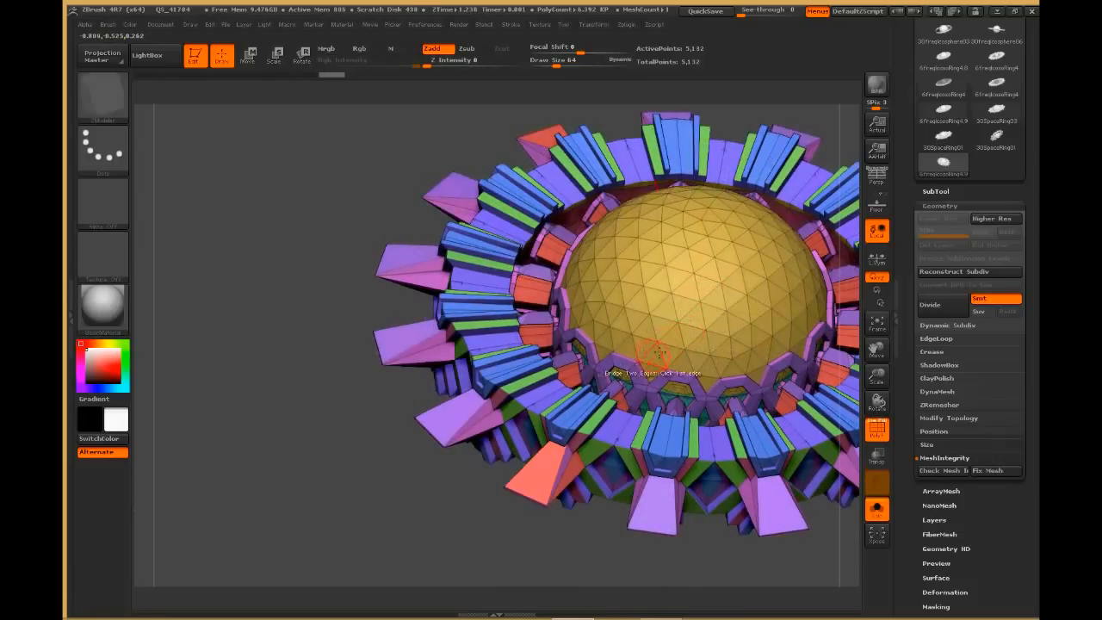
key(d)
right_drag(542, 522, 543, 546)
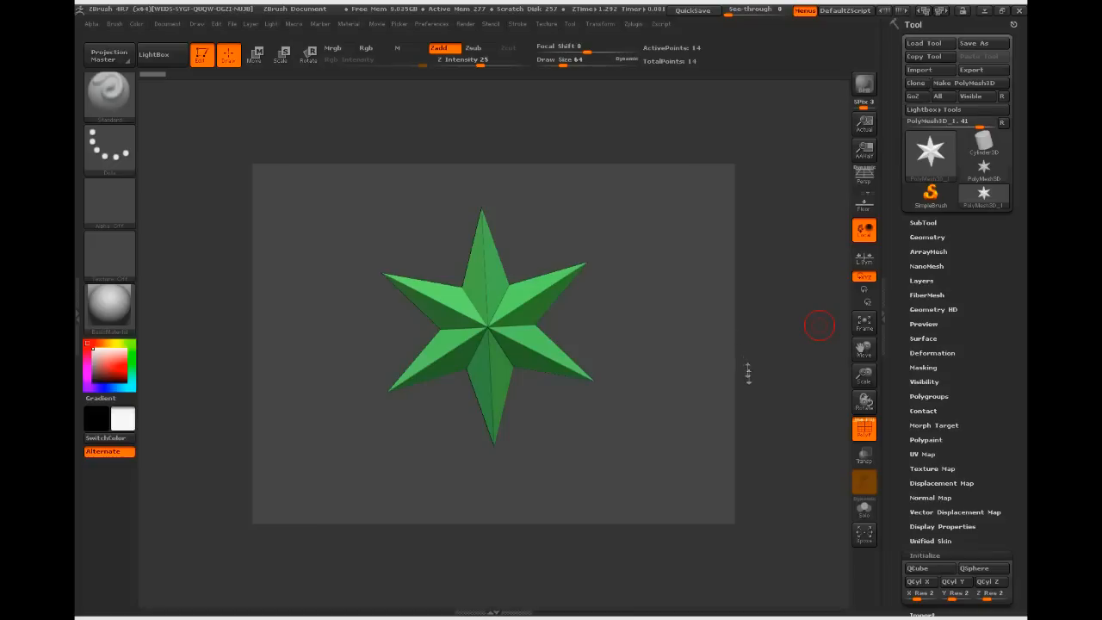
Step: Set the quick mesh X, Y and Z resolution to 4 and initialize the star as a Y-axis cylinder
drag(896, 469, 913, 370)
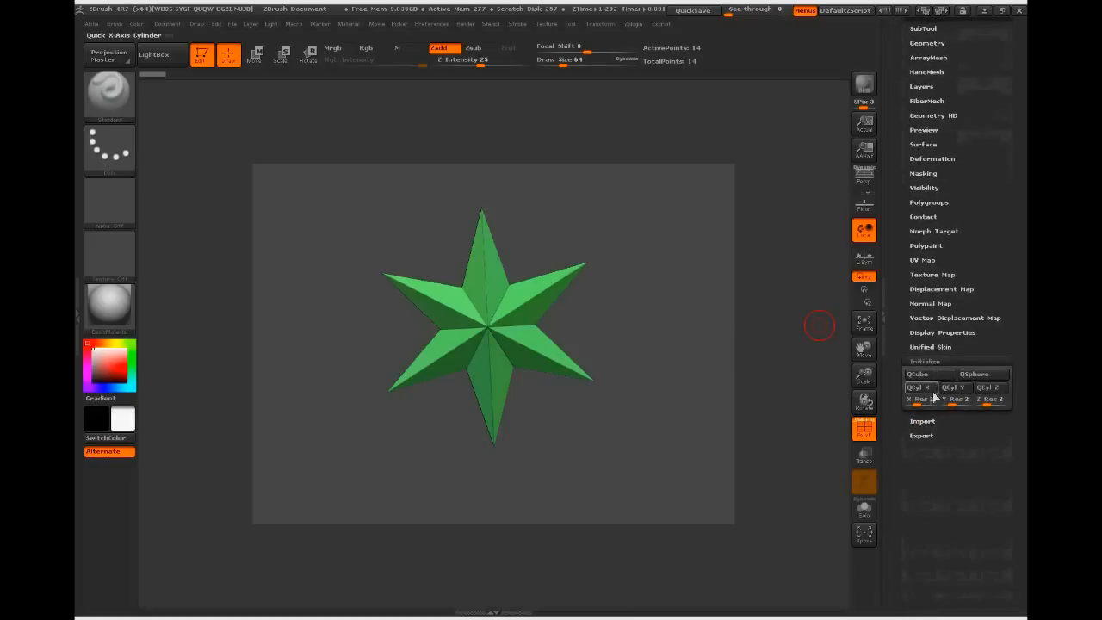
click(917, 401)
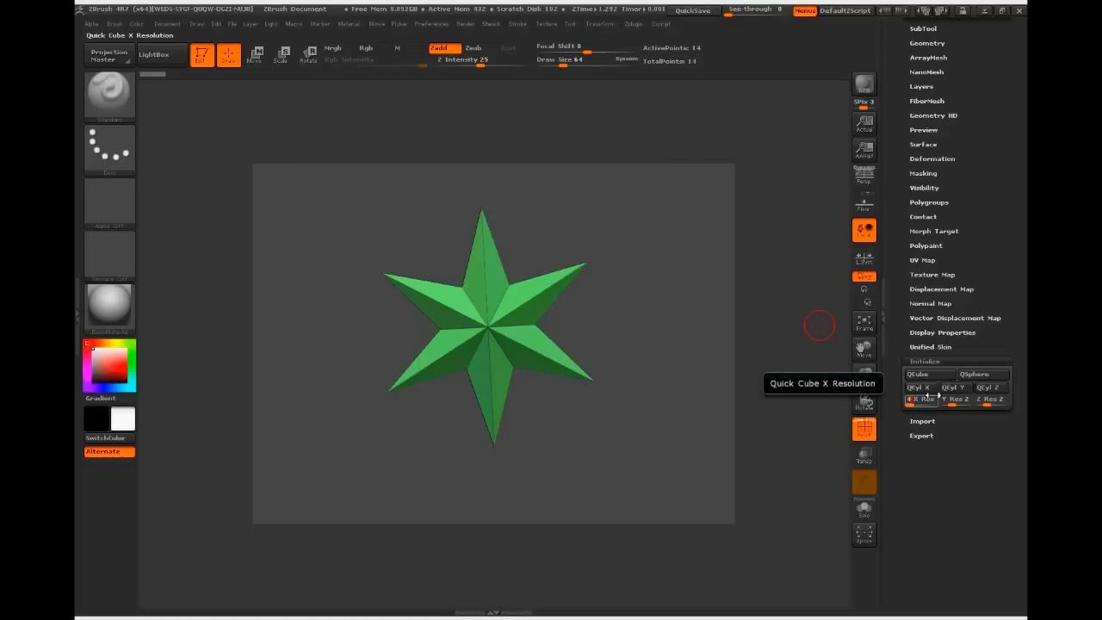
click(962, 400)
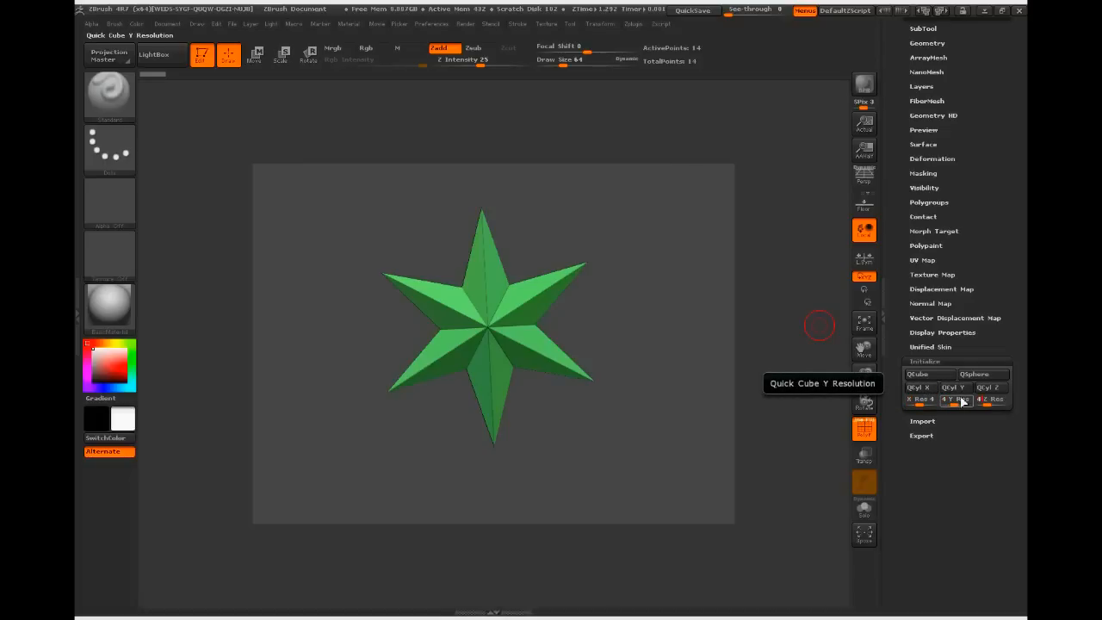
key(Return)
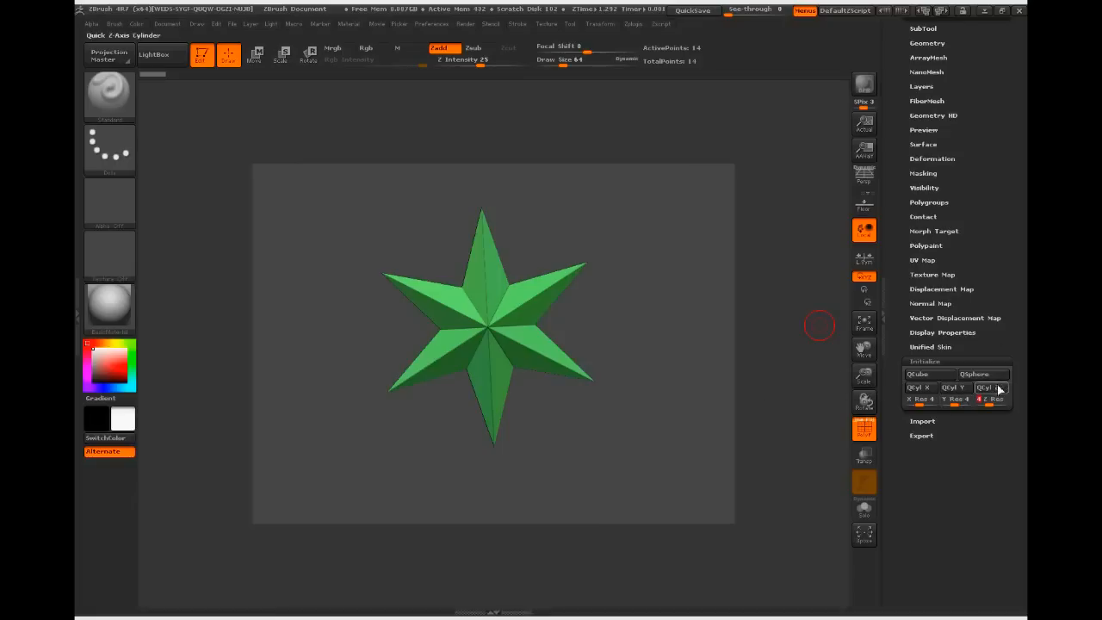
click(954, 388)
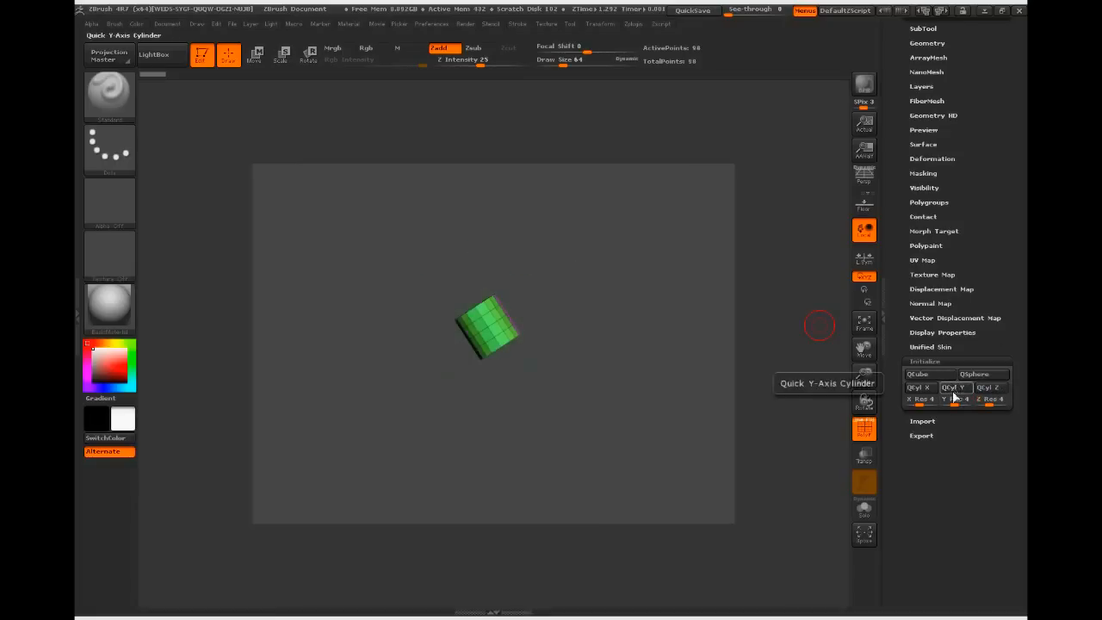
Step: Face the cylinder upright, frame it in the canvas and activate the ZModeler brush
shift+drag(714, 360, 717, 374)
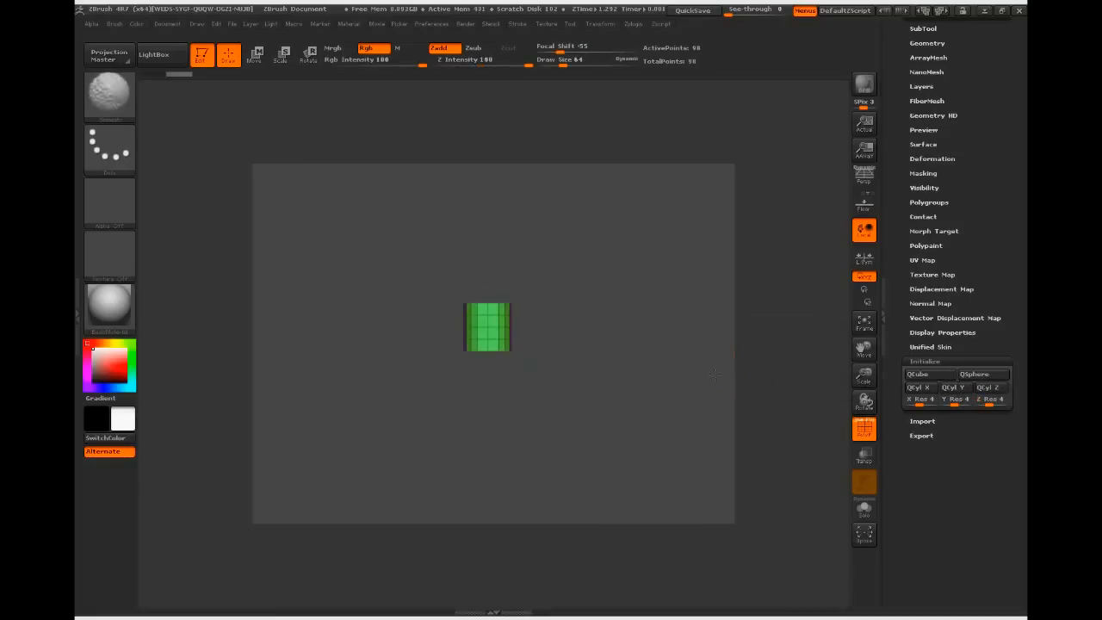
drag(606, 377, 631, 378)
alt+drag(664, 339, 655, 372)
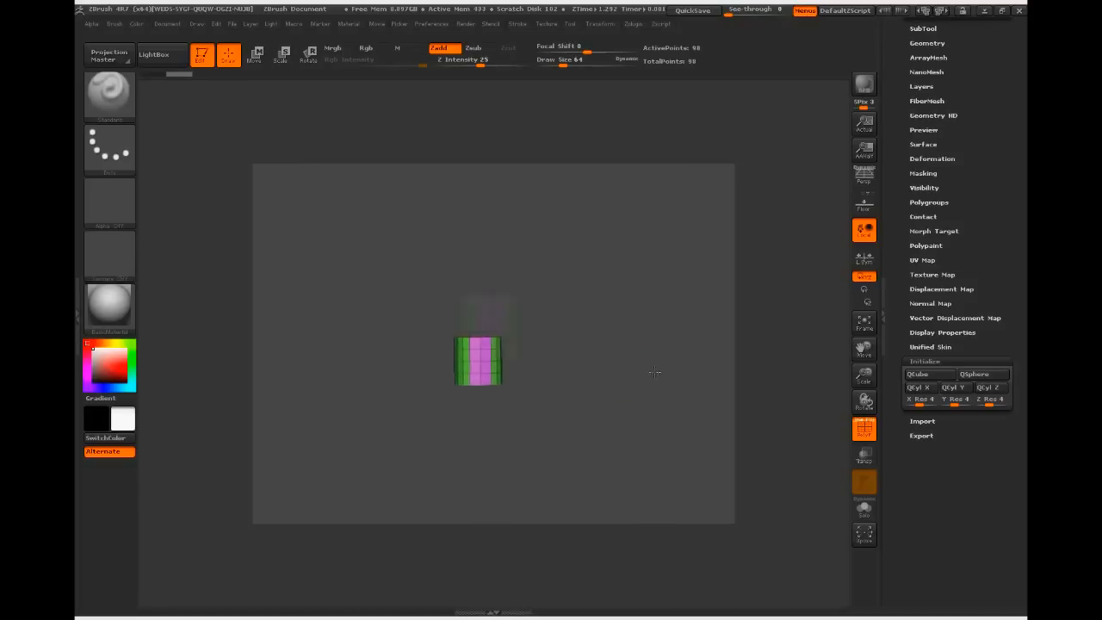
key(f)
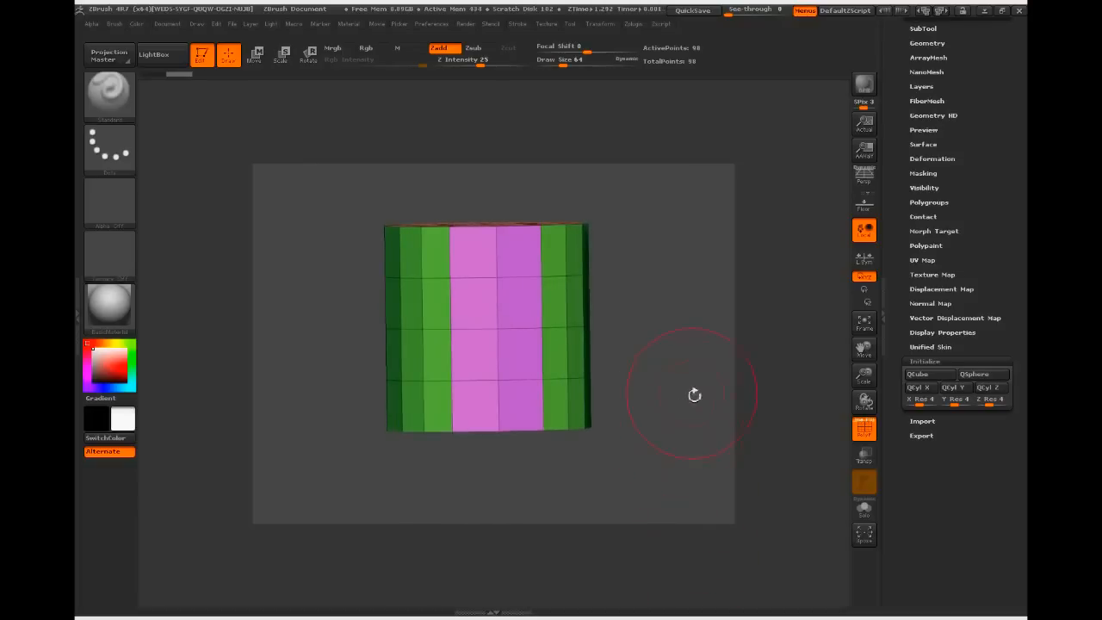
key(b)
click(502, 261)
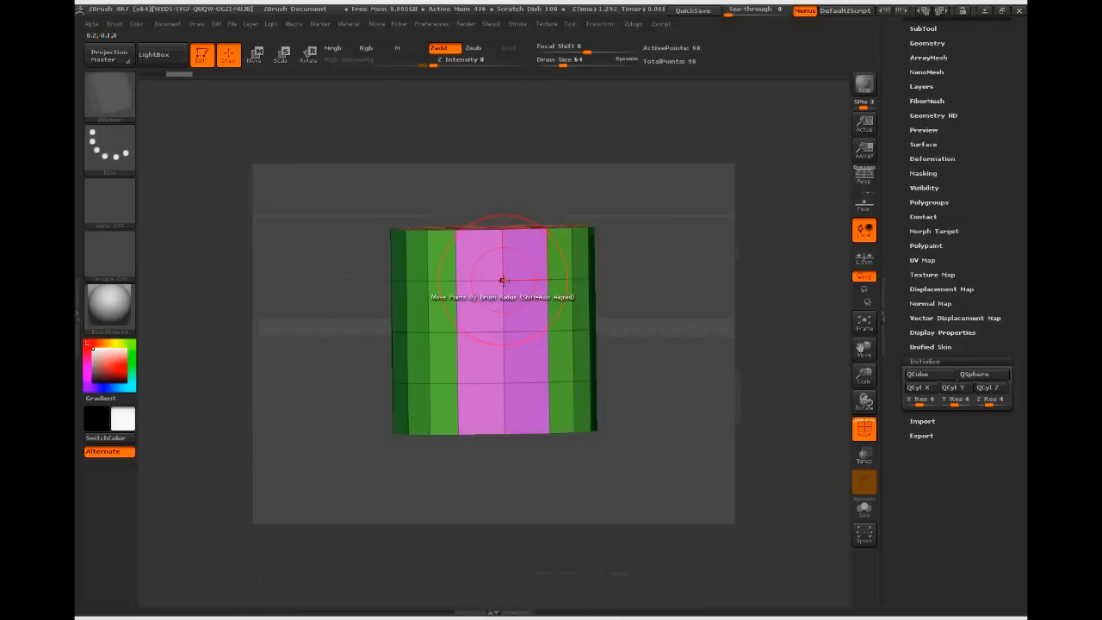
Step: Set the ZModeler point action to Split with the Point target and split the upper and lower points of the pink strip's centre line
key(space)
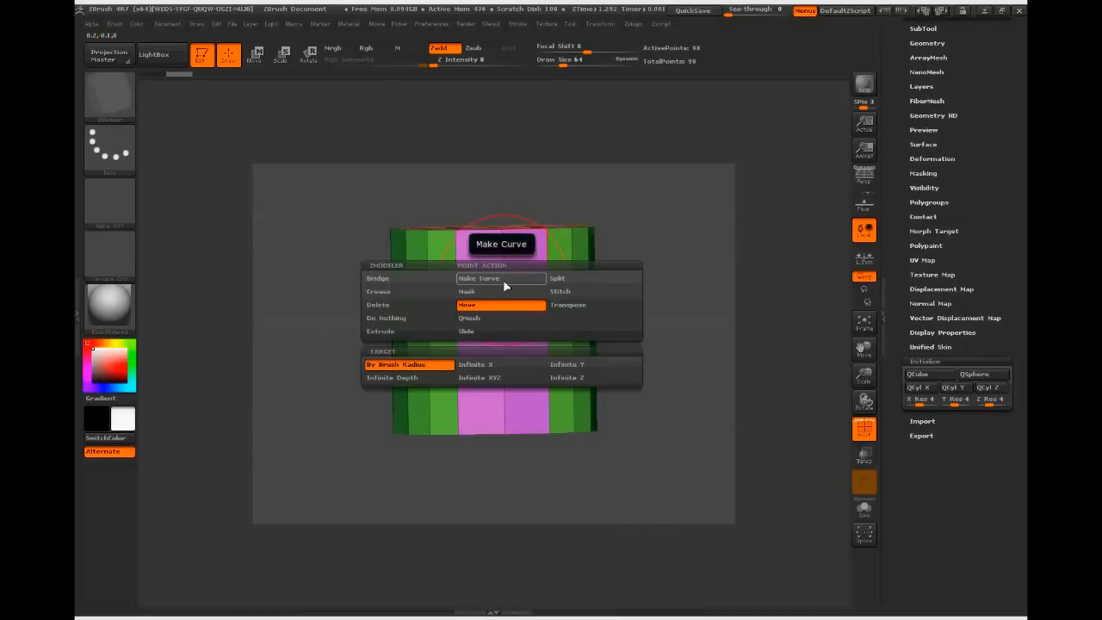
click(555, 279)
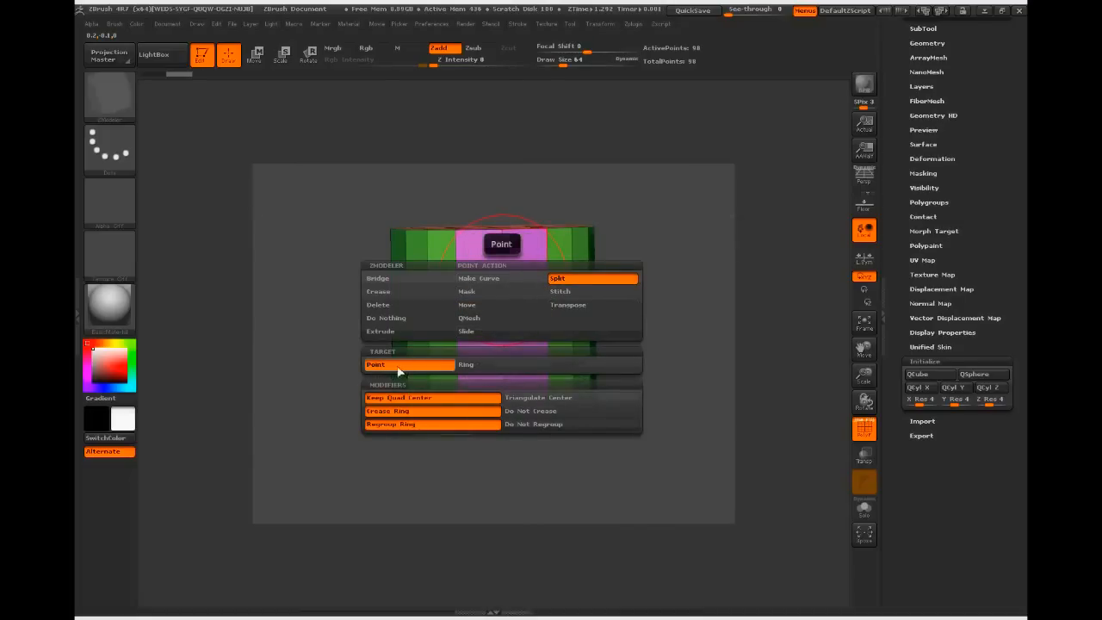
click(424, 366)
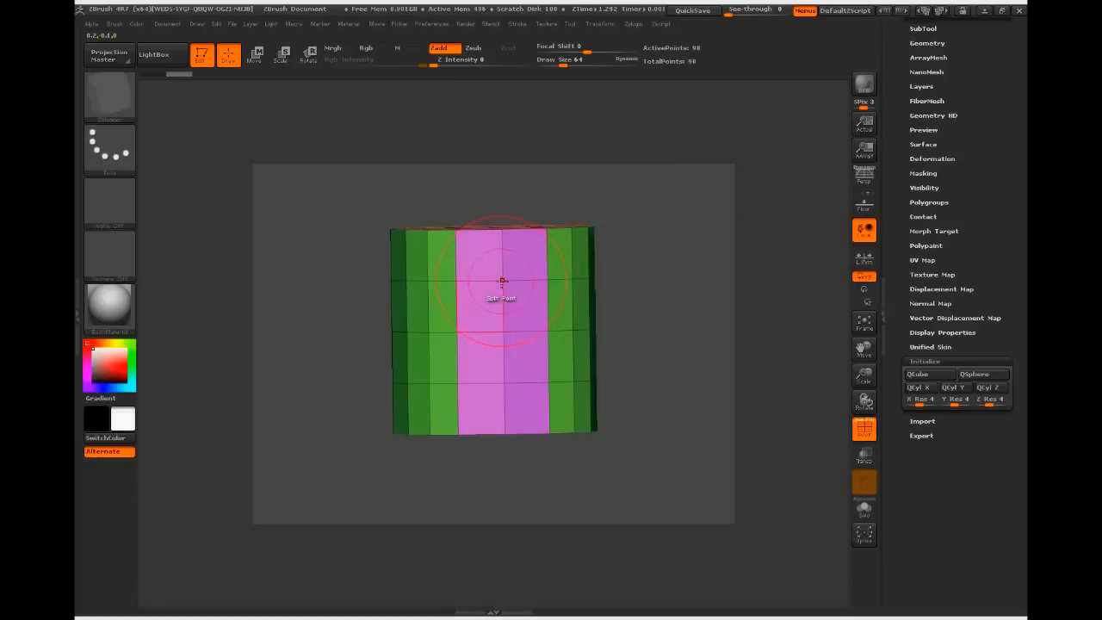
drag(503, 288, 511, 297)
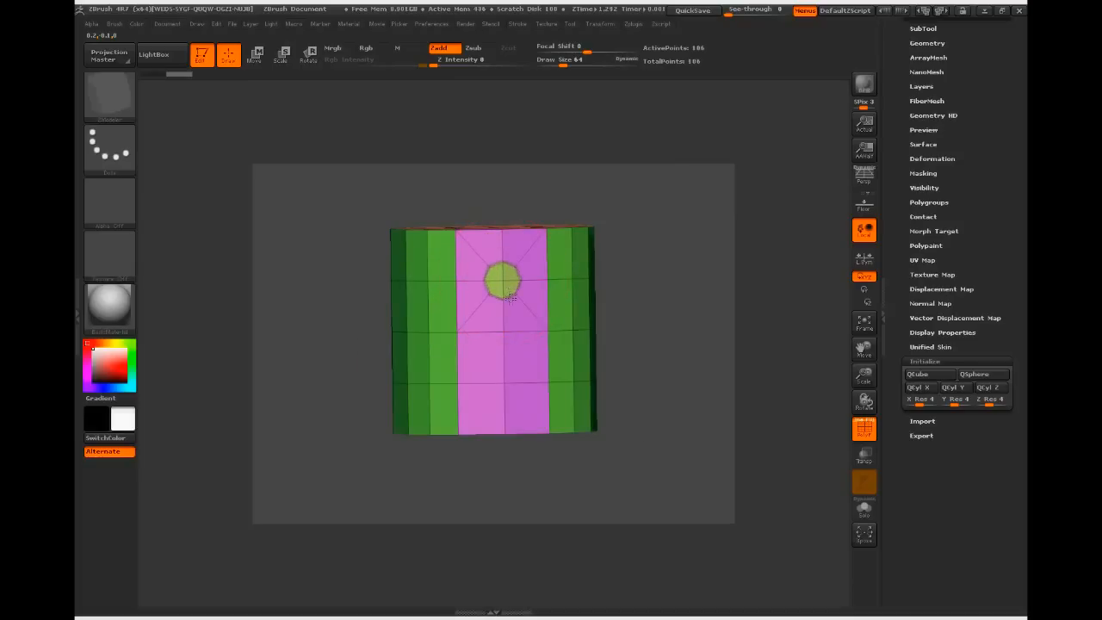
click(503, 383)
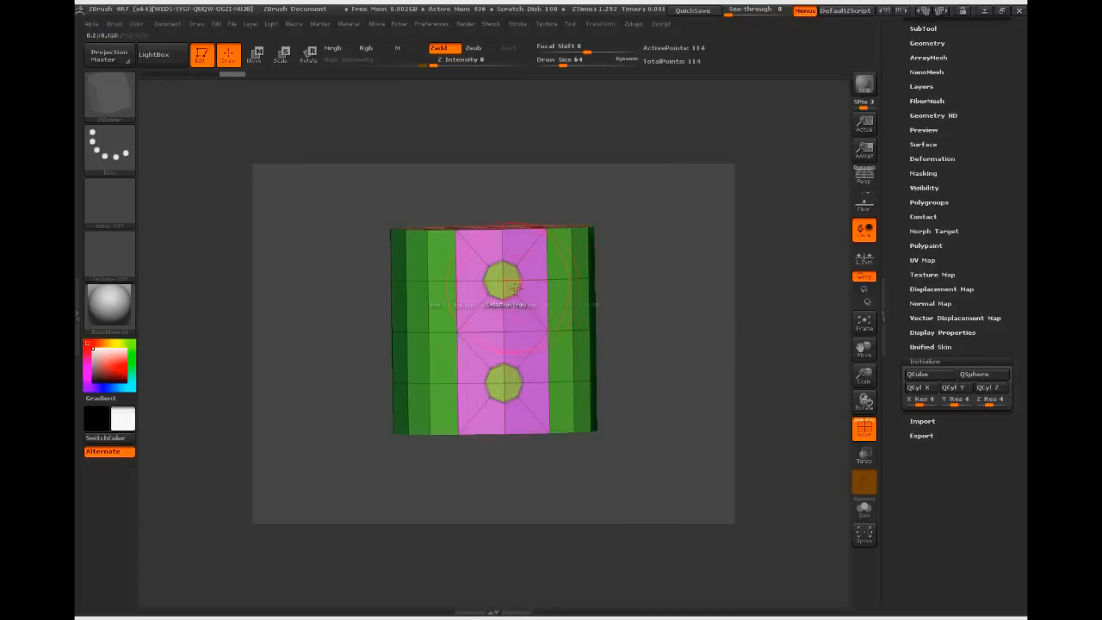
Step: Set the ZModeler polygon action to Inset with the Polygroup All target
key(space)
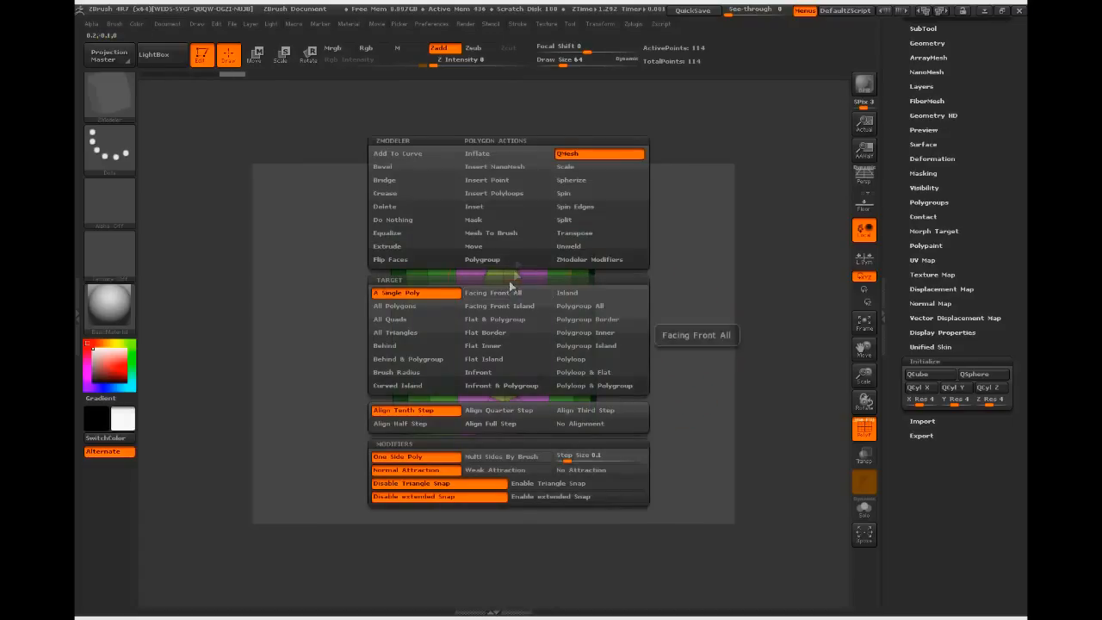
click(489, 208)
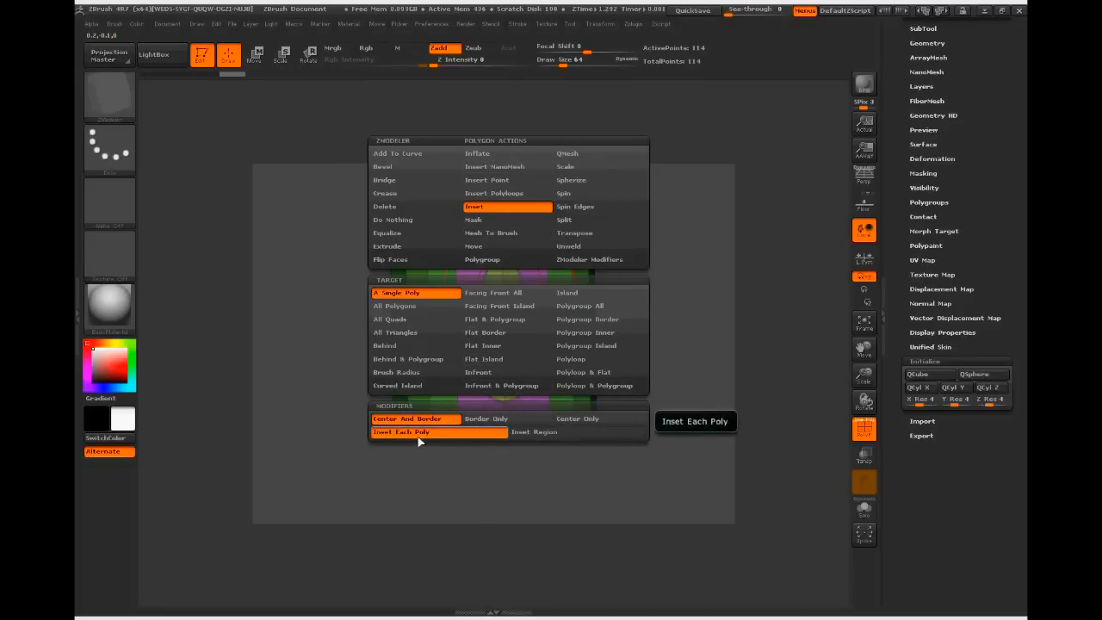
click(579, 306)
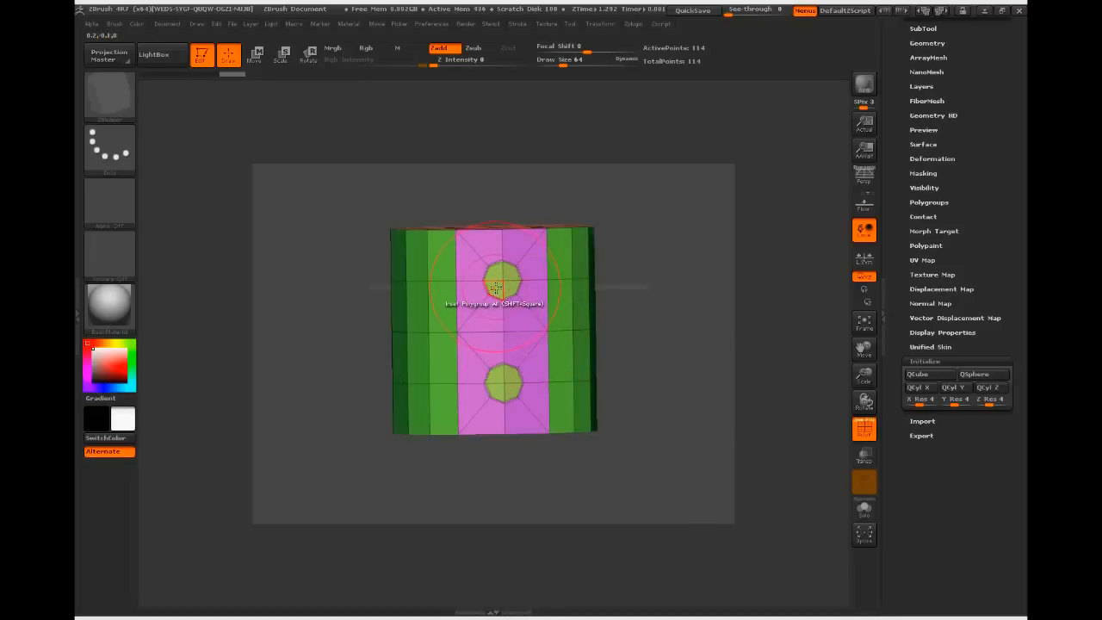
Step: Inset the olive octagon polygroups polygon by polygon, undo that, and inset them again with the Inset Region modifier
drag(496, 289, 496, 297)
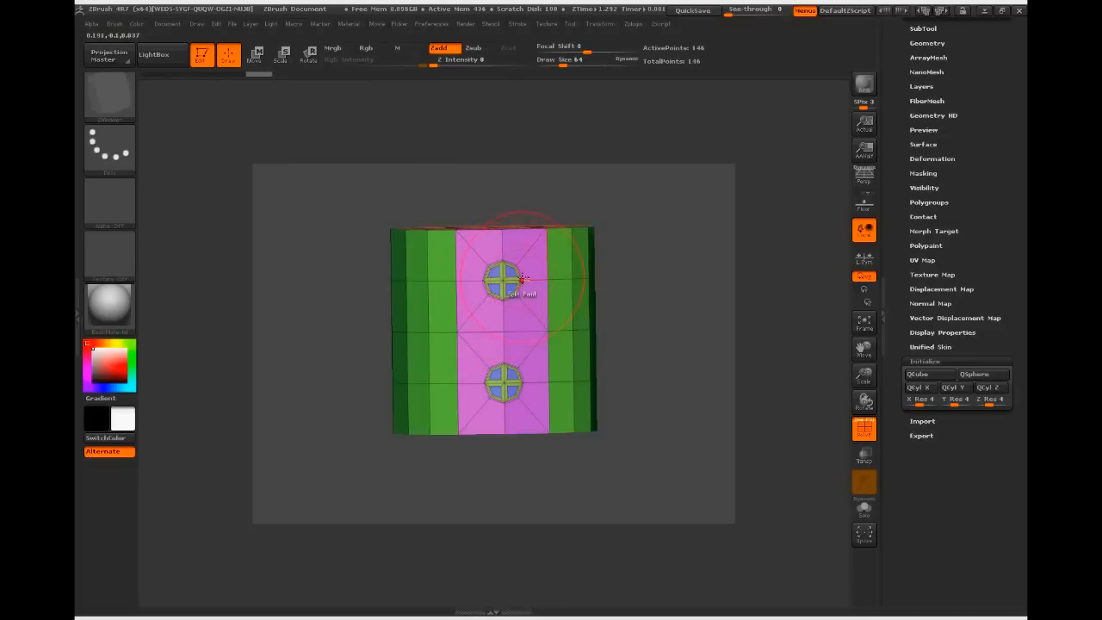
key(space)
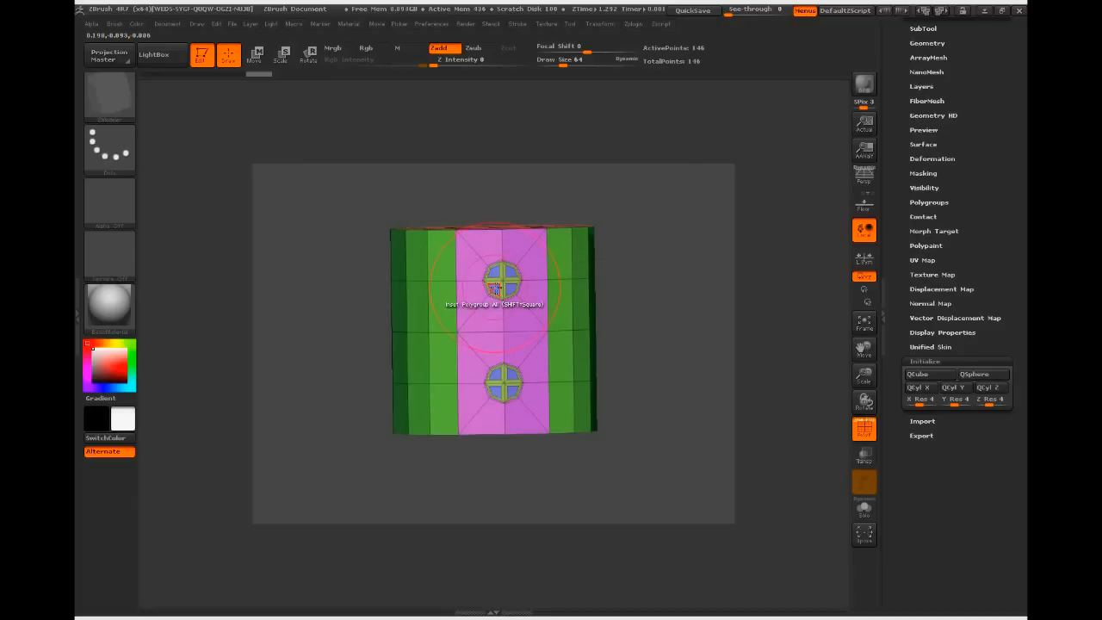
key(space)
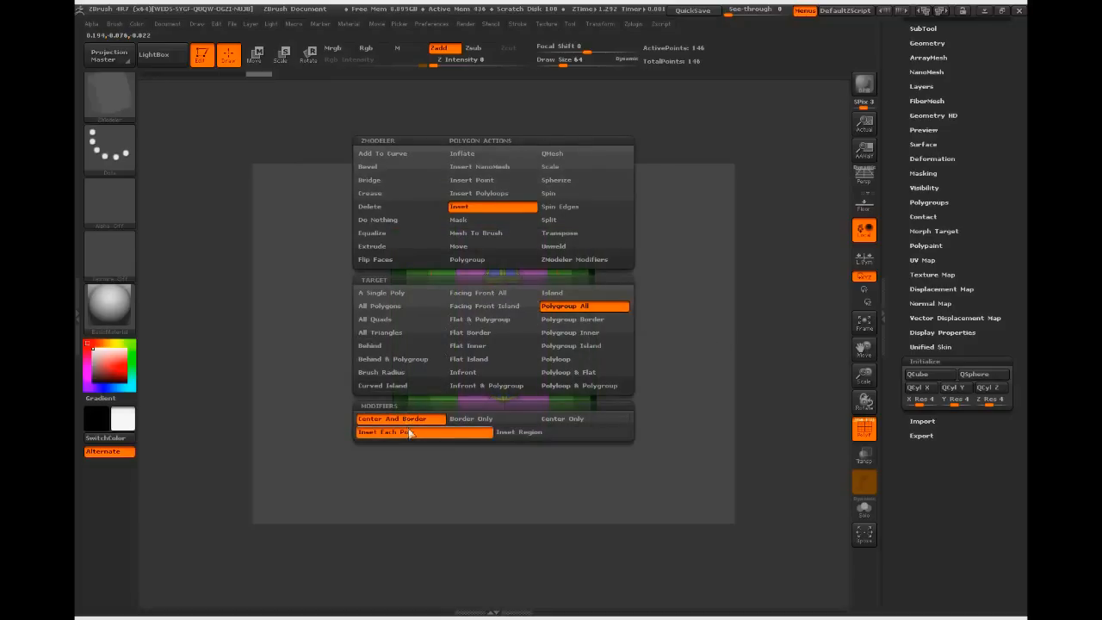
click(508, 432)
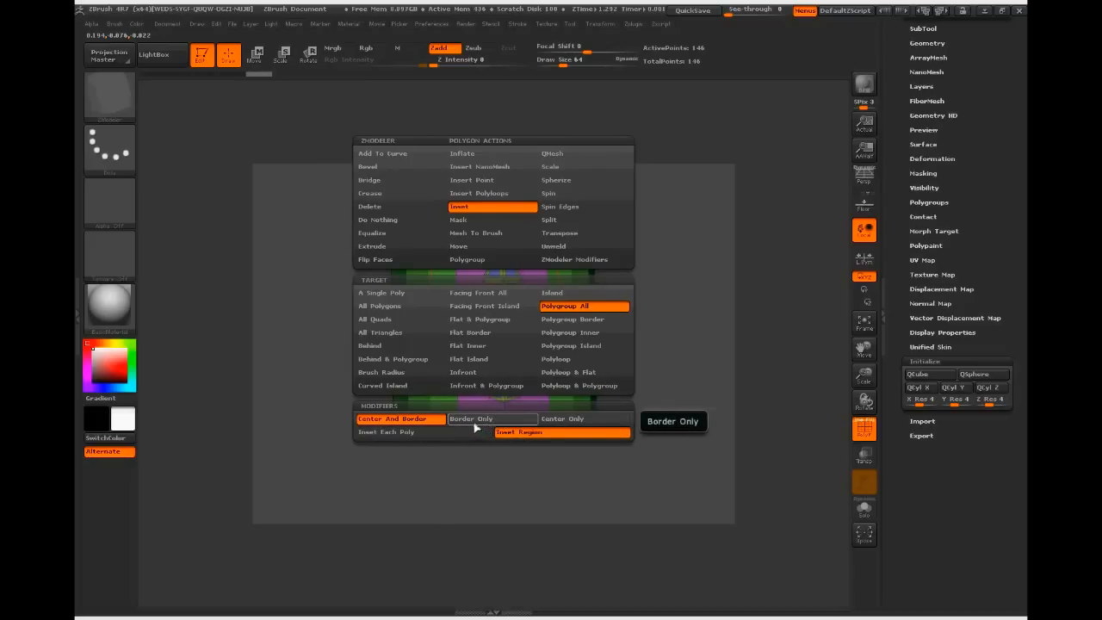
key(space)
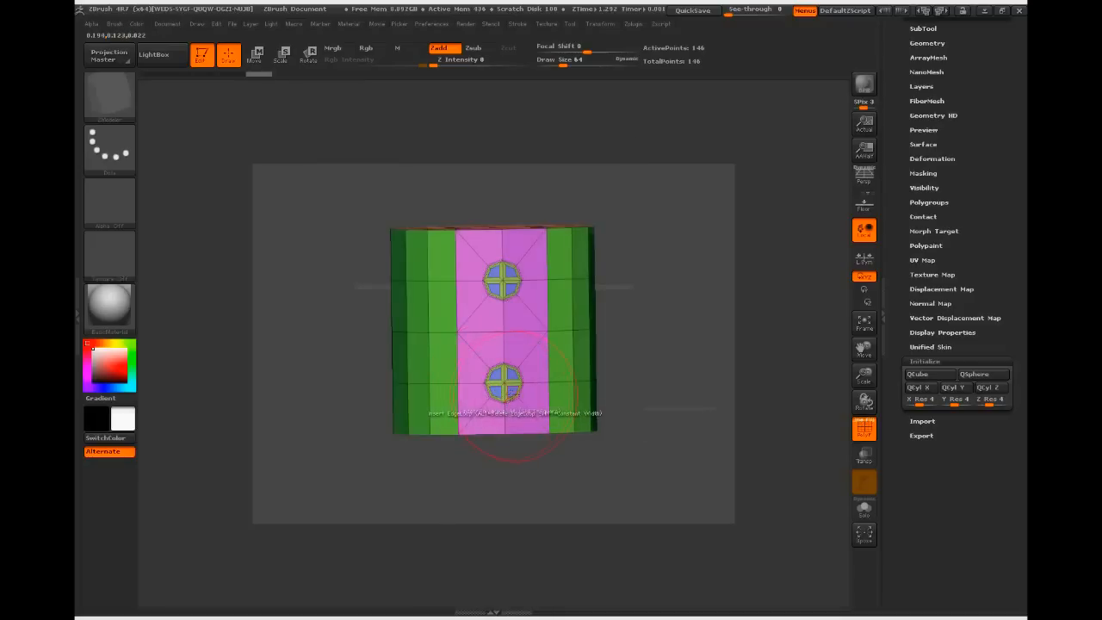
key(ctrl)
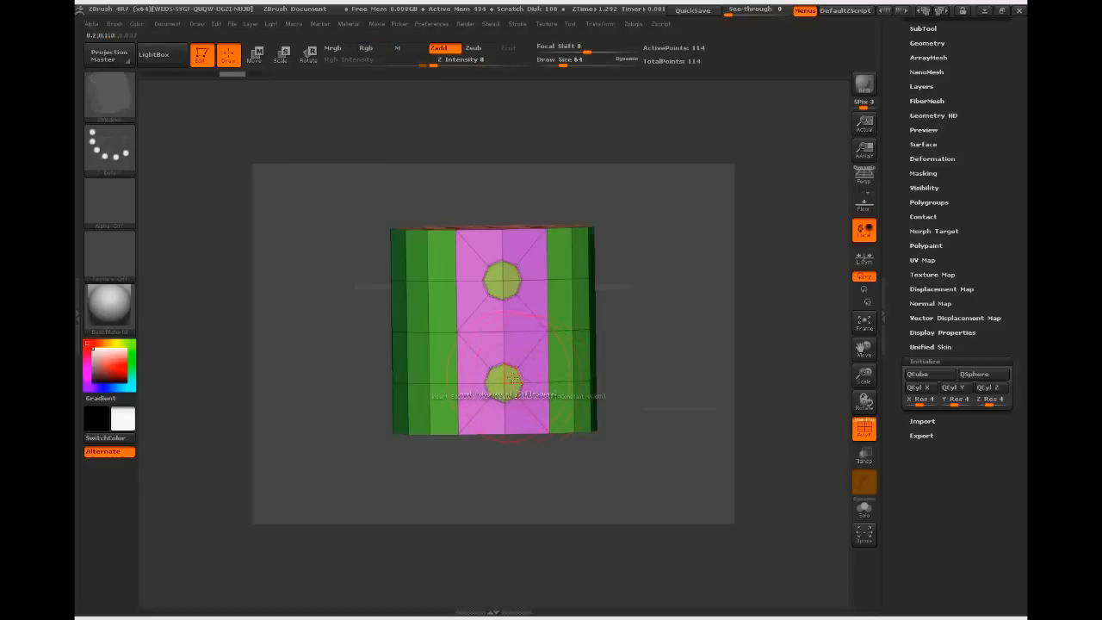
click(500, 378)
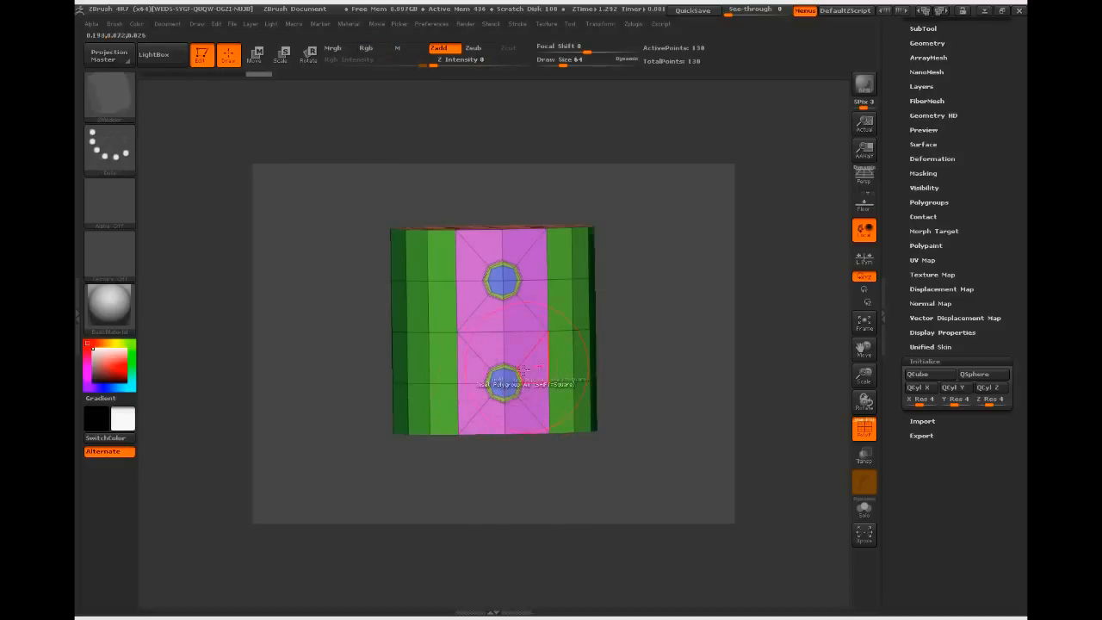
Step: Set the ZModeler polygon action to Delete with the Polygroup All target and delete the blue octagons inside the inset rings
key(space)
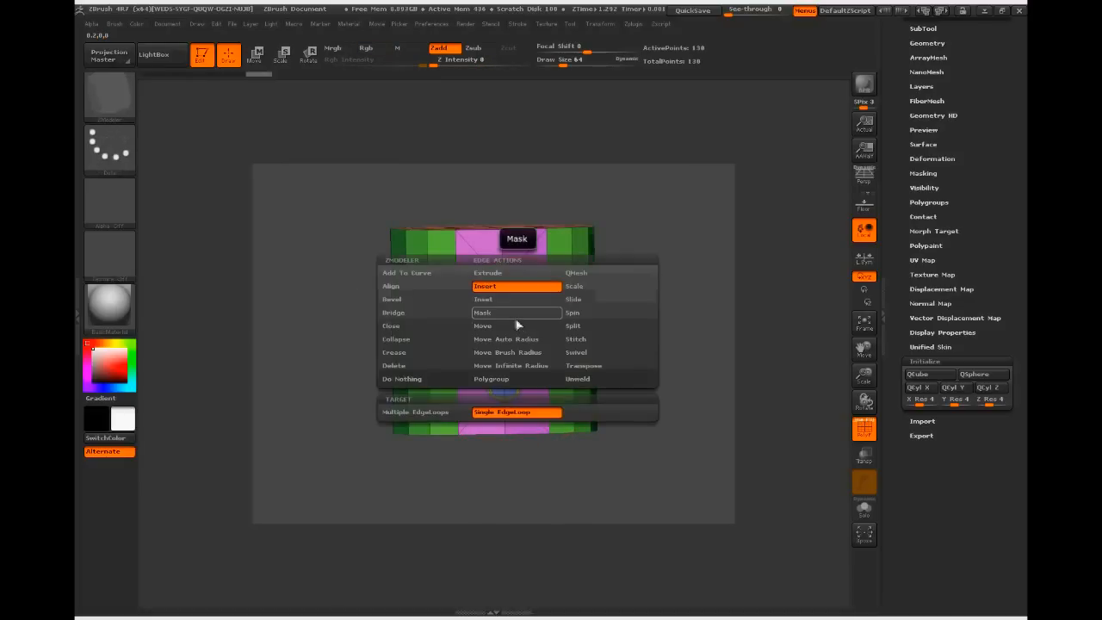
click(412, 352)
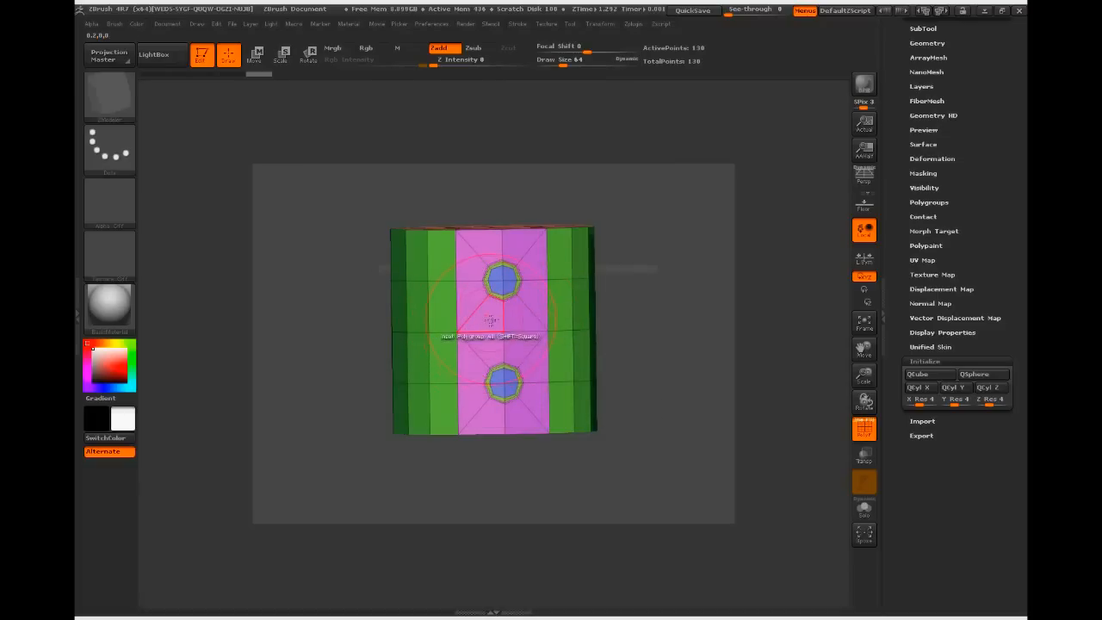
key(space)
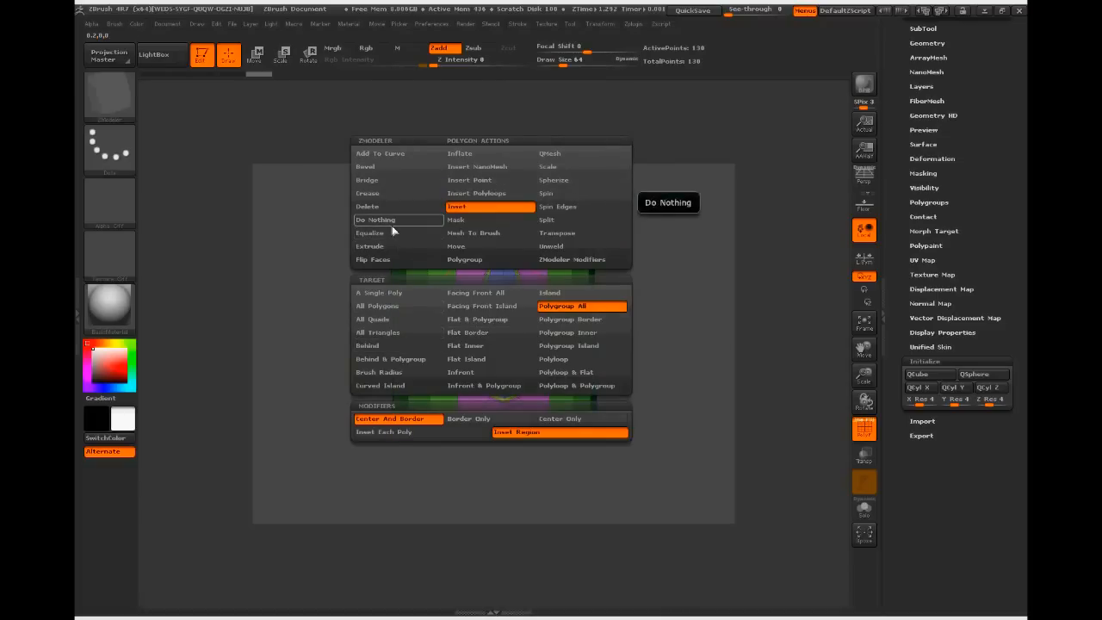
click(372, 207)
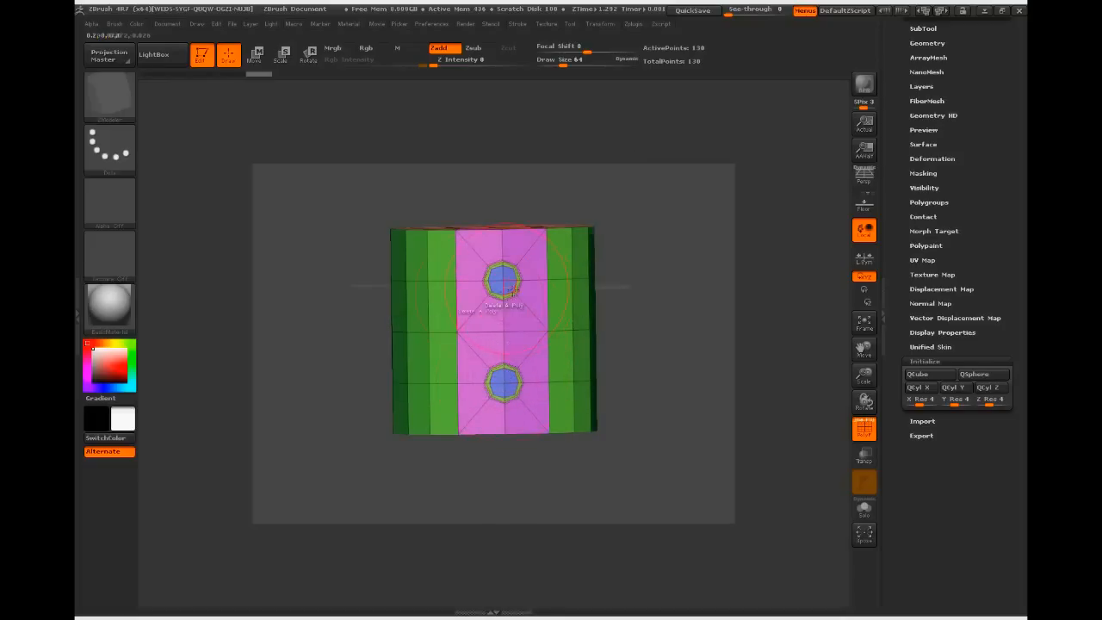
key(space)
click(526, 310)
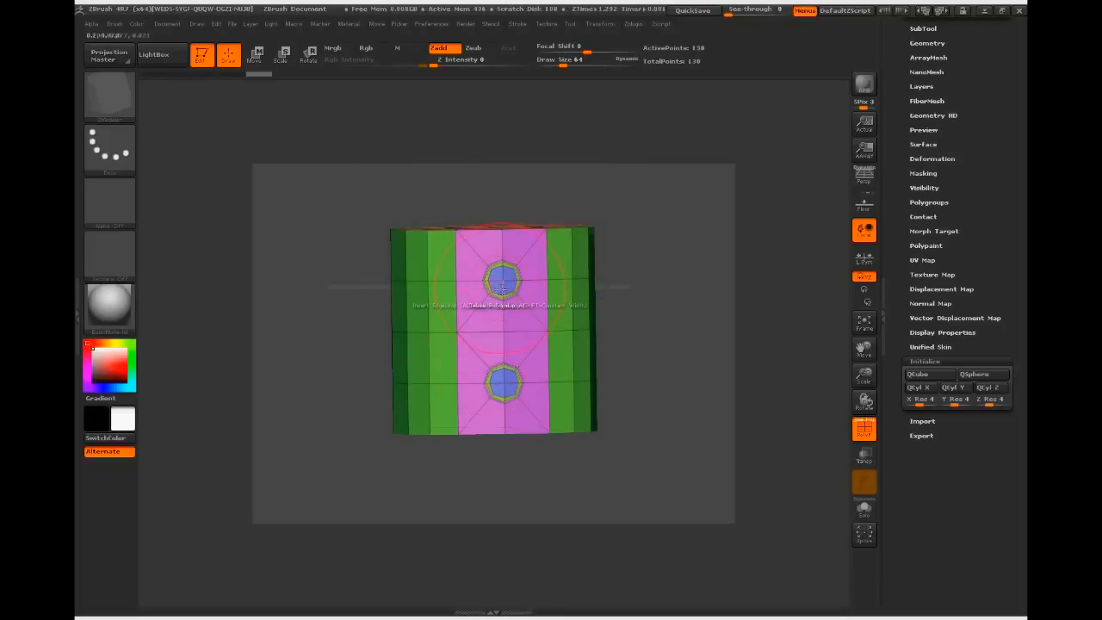
click(502, 283)
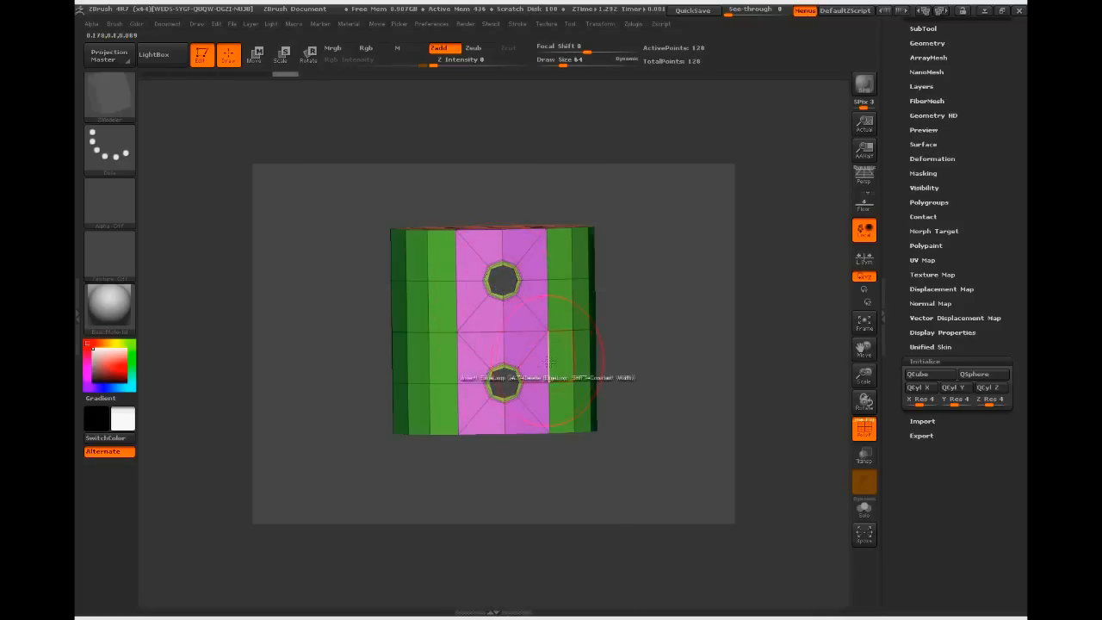
Step: Set the edge action to Bridge with Two Holes, Circle and Pivot On Clicked Edge, and the polygon action to Do Nothing
key(space)
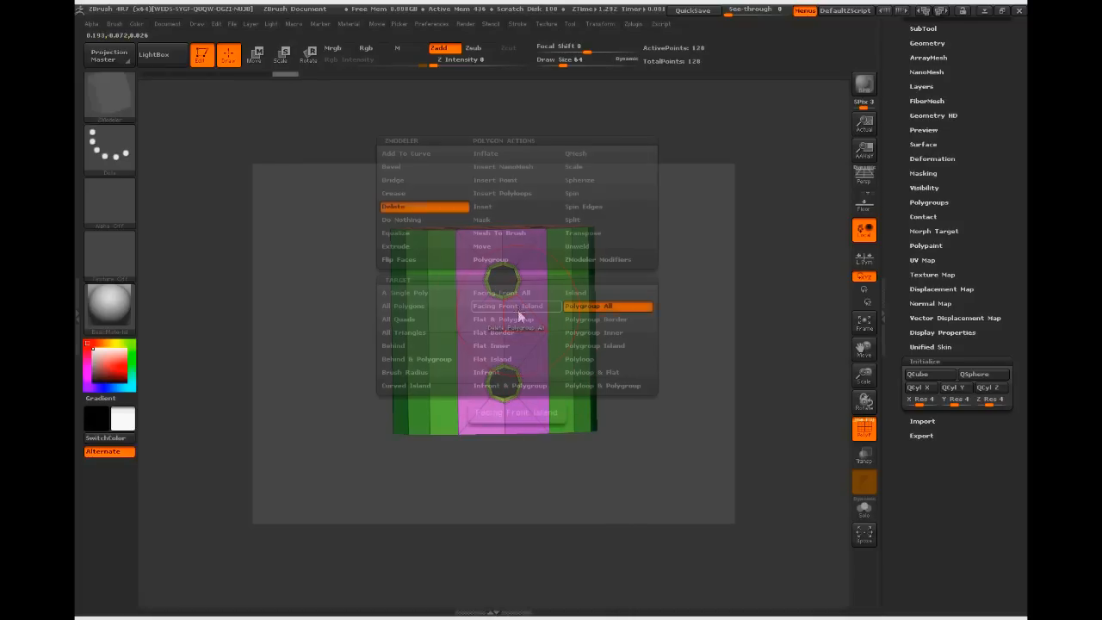
key(space)
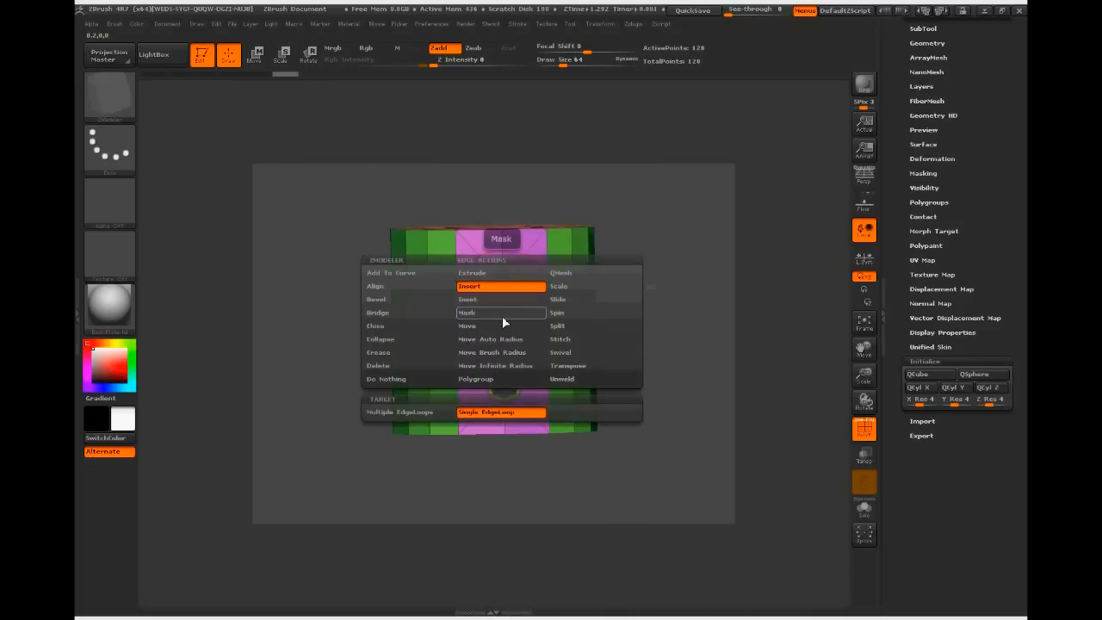
click(388, 313)
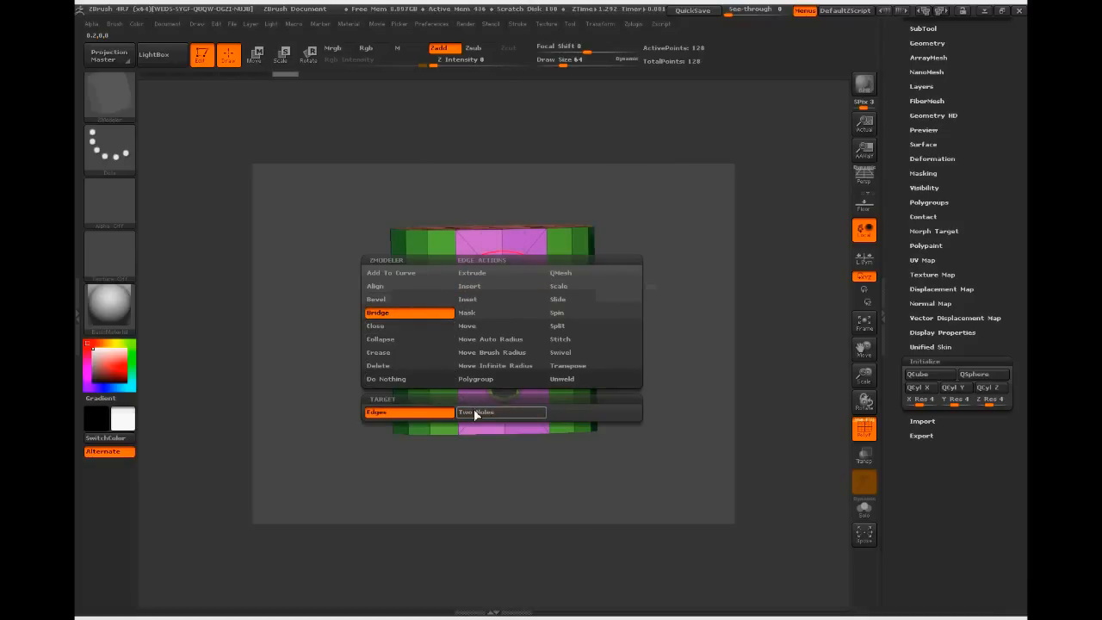
click(474, 412)
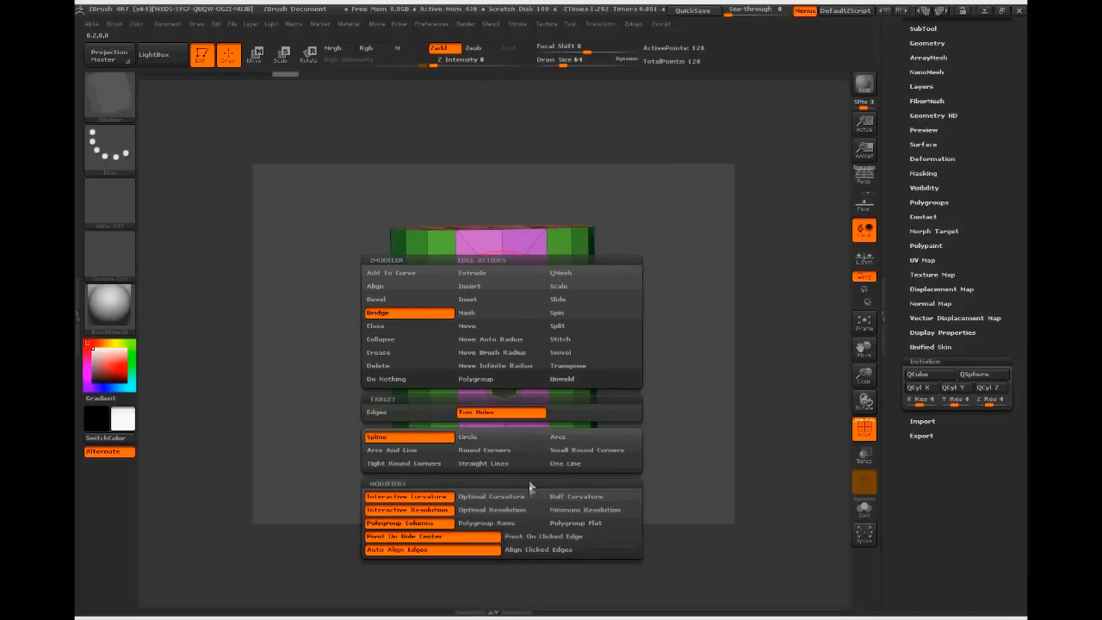
click(479, 439)
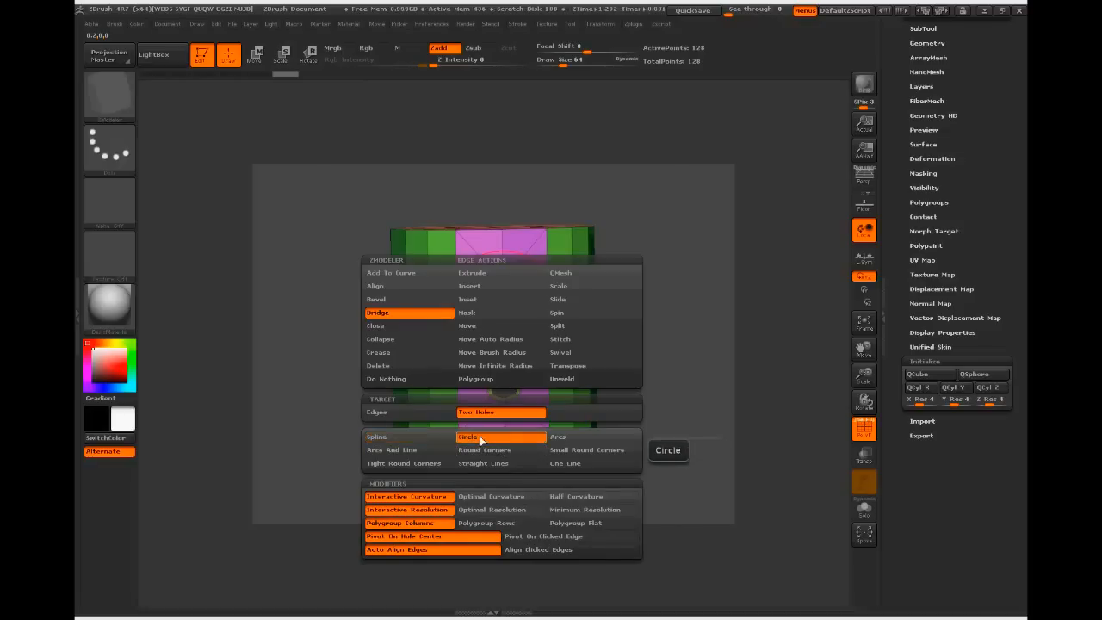
click(520, 536)
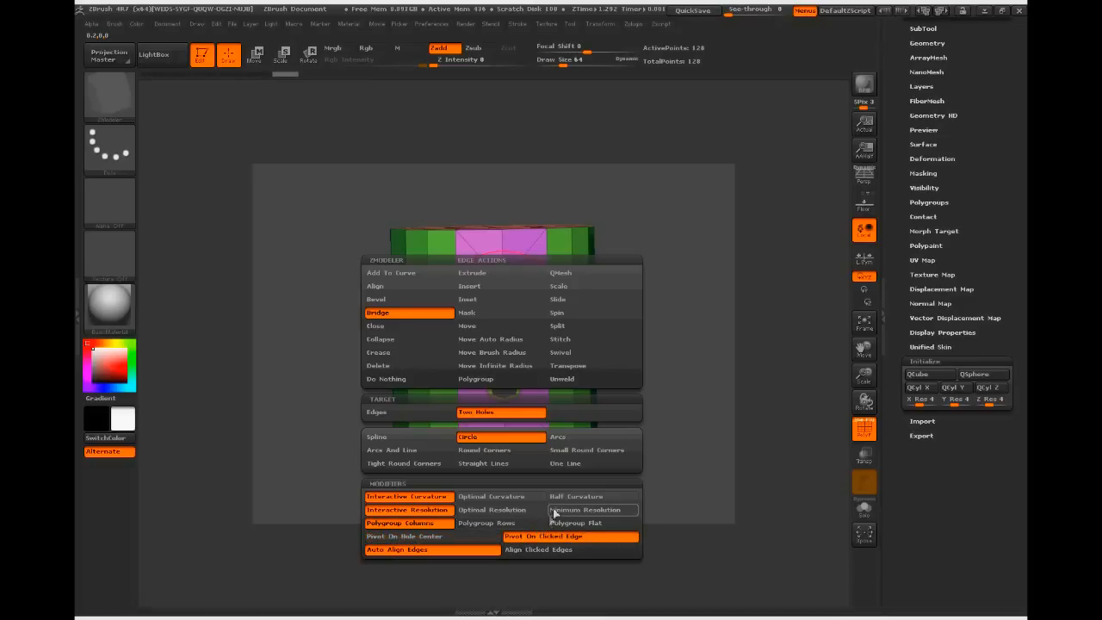
key(space)
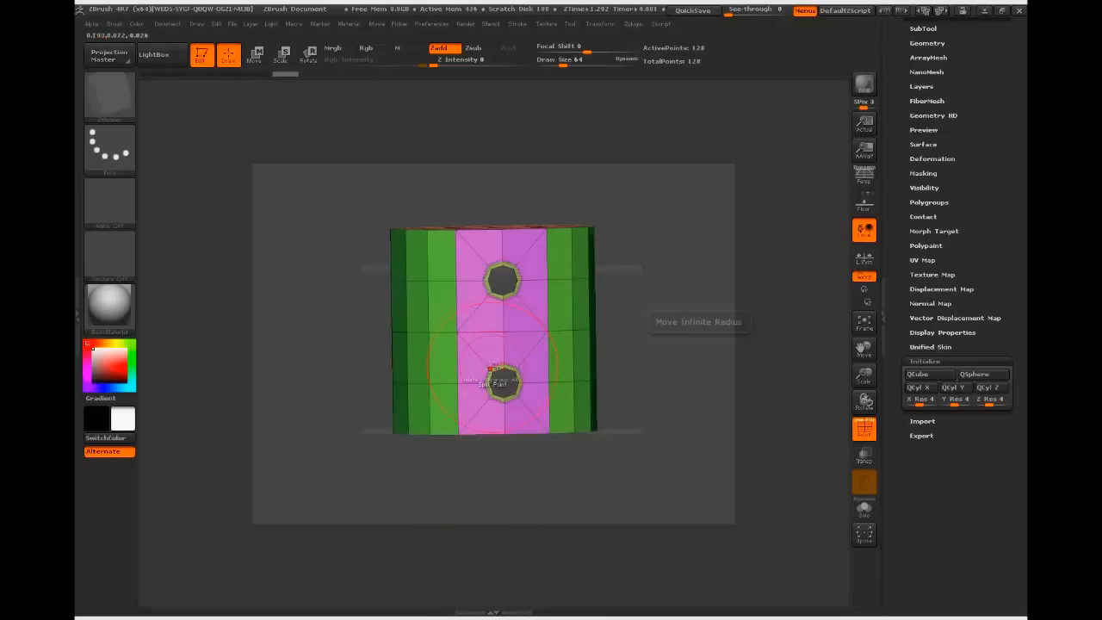
key(space)
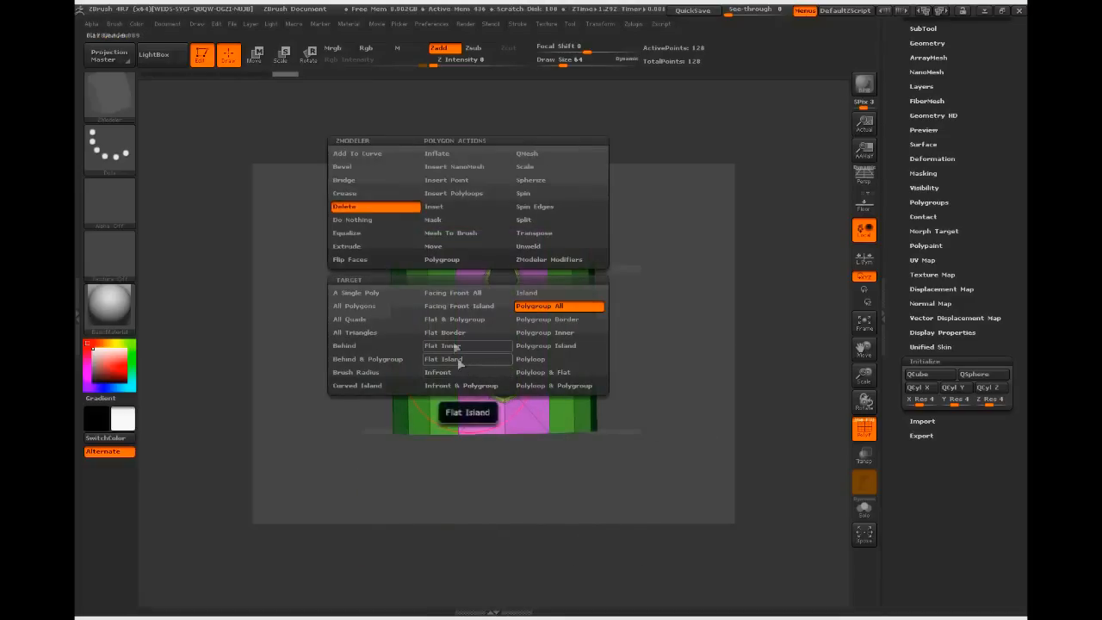
click(362, 220)
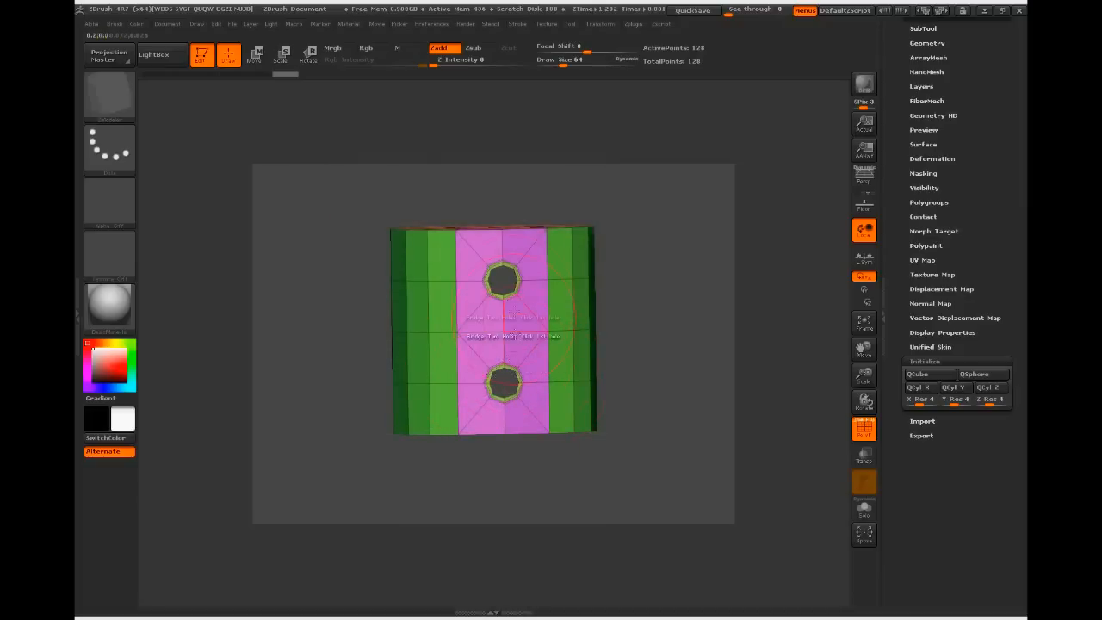
Step: Try bridging the upper hole to the lower hole with a curved tube from the front view, and undo the bridge
click(508, 293)
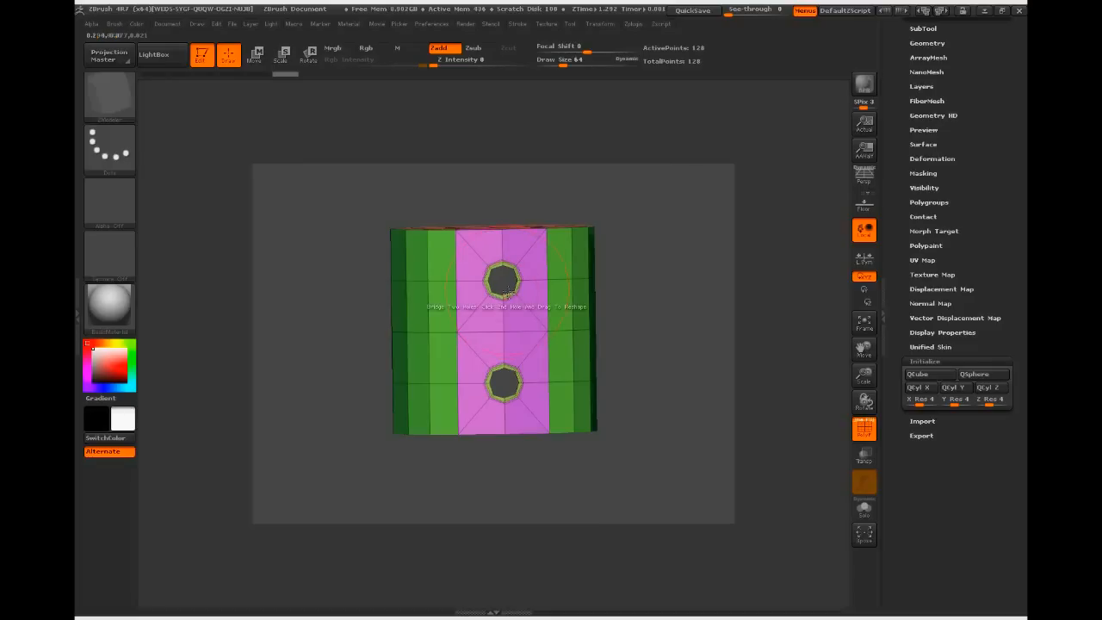
drag(509, 392, 706, 436)
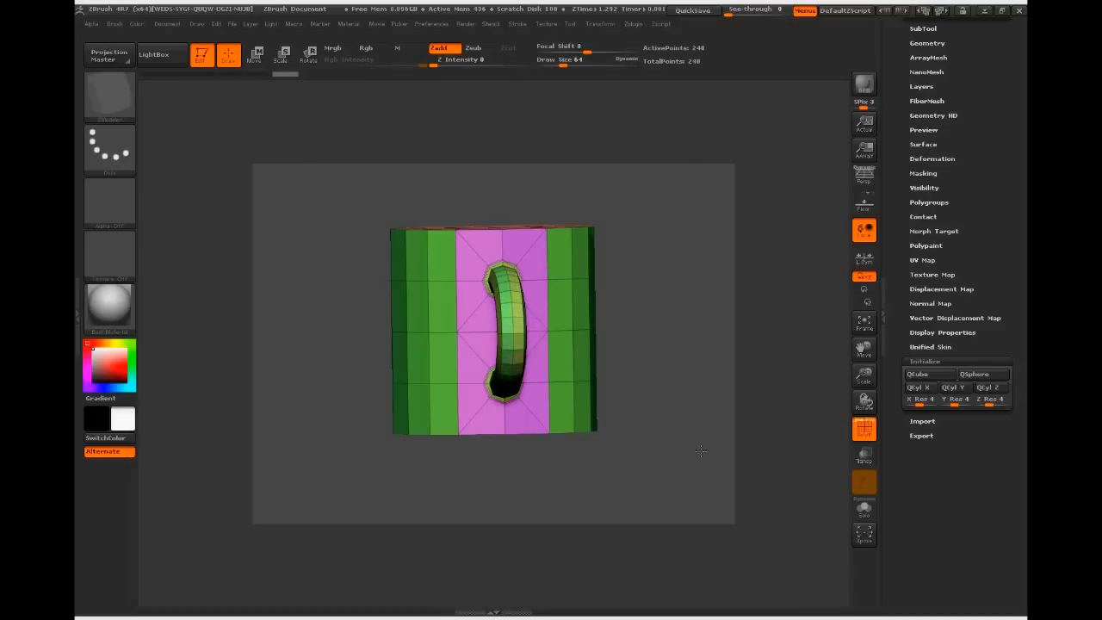
drag(693, 442, 648, 458)
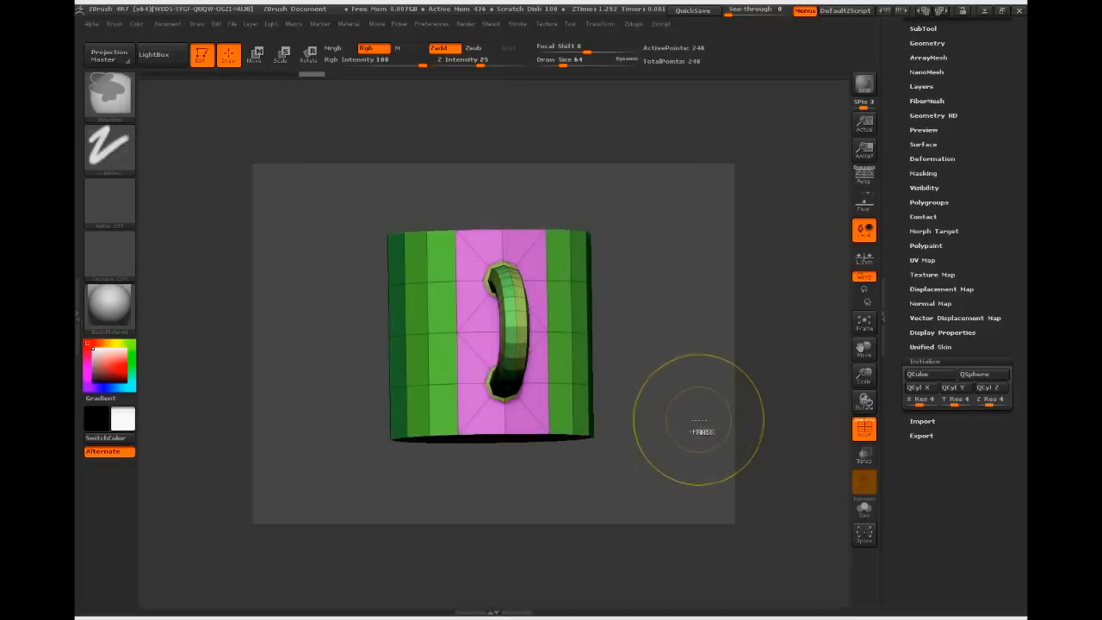
key(ctrl+z)
Step: Turn the cylinder slightly sideways, try another circular bridge between the two holes, and undo it
mouse_move(721, 413)
mouse_down()
mouse_move(706, 416)
mouse_move(732, 422)
mouse_up()
click(515, 292)
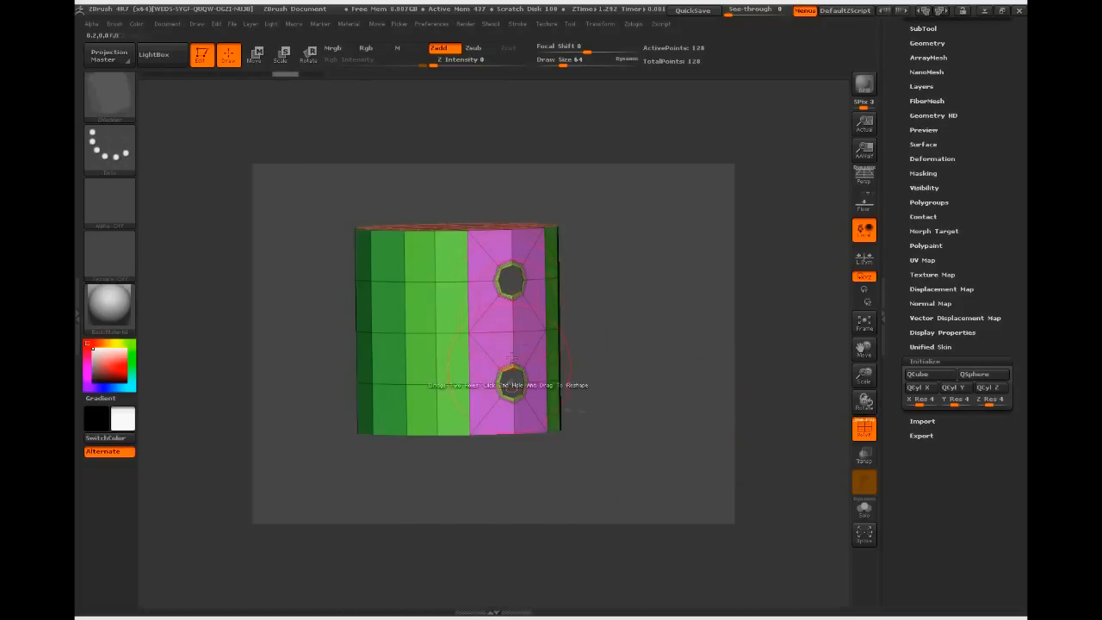
drag(511, 389, 547, 370)
drag(570, 458, 608, 431)
drag(673, 376, 547, 306)
key(ctrl+z)
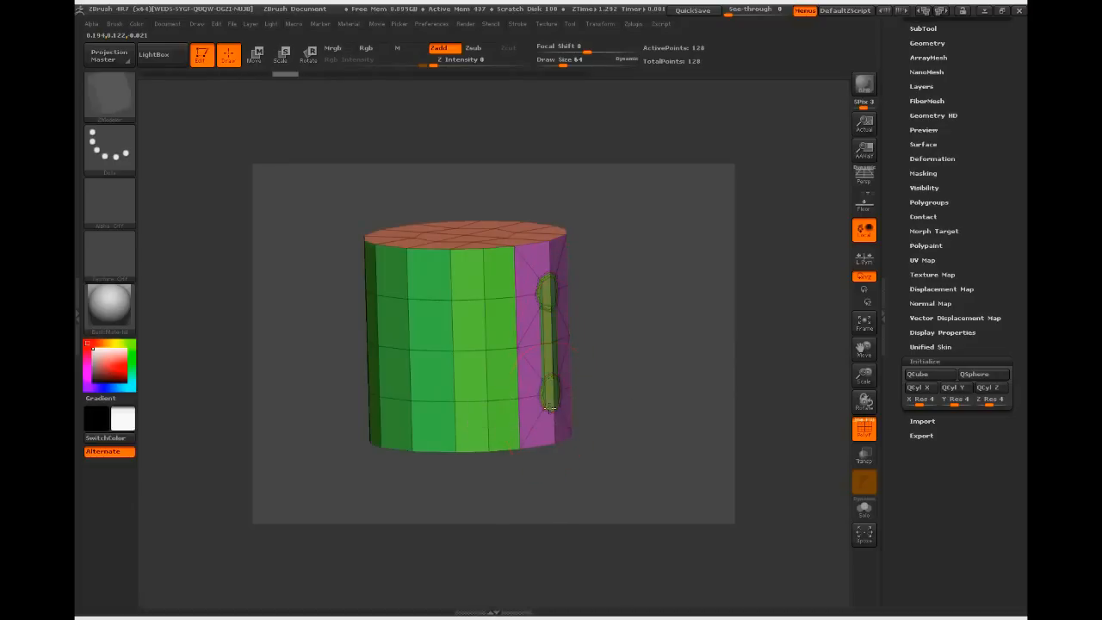
Step: Bridge the two holes from the angled side view, shaping the tube into a C-shaped mug handle
drag(619, 437, 700, 464)
drag(708, 449, 751, 443)
drag(739, 385, 742, 285)
drag(728, 176, 754, 206)
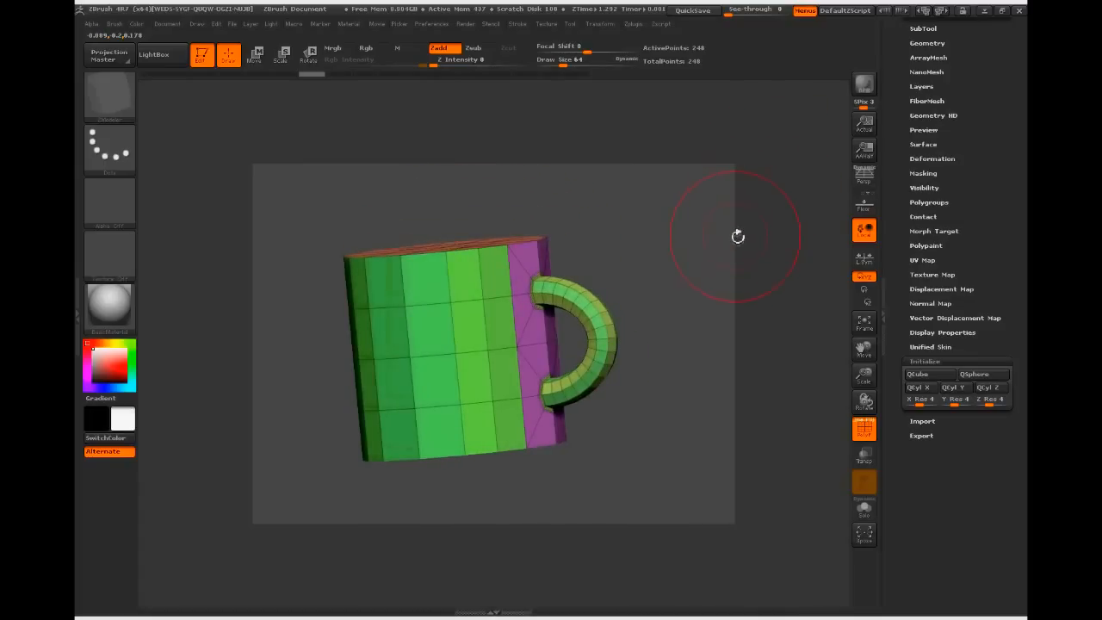